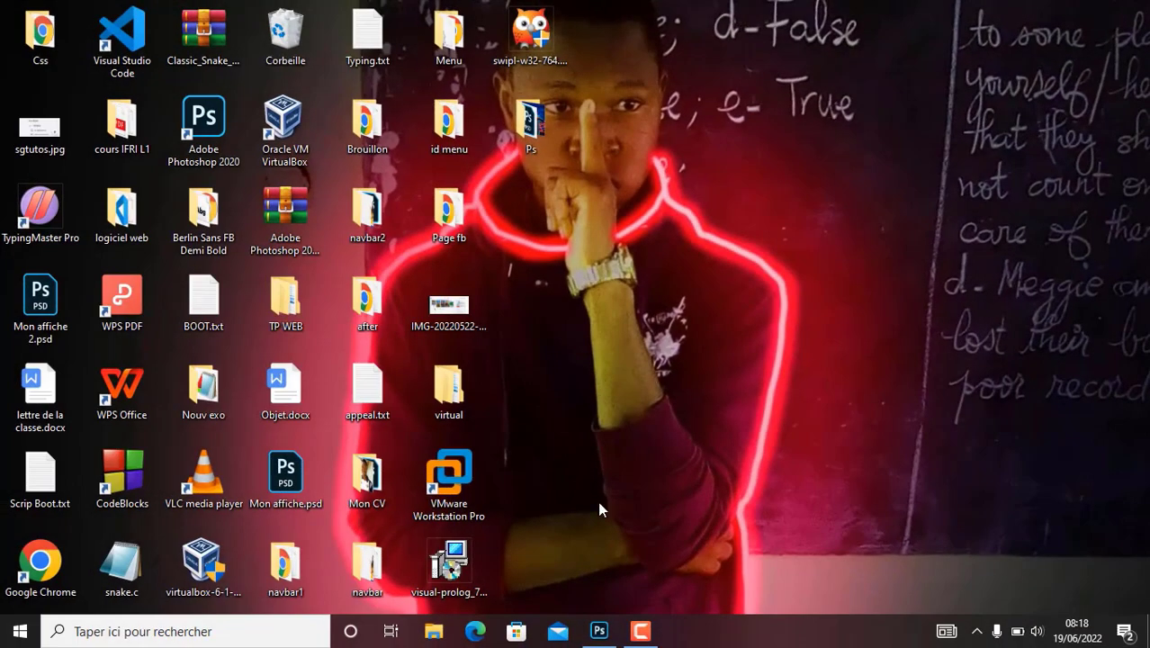
Step: Bring the Photoshop window showing photoshop1.jpg to the front
left_click(599, 631)
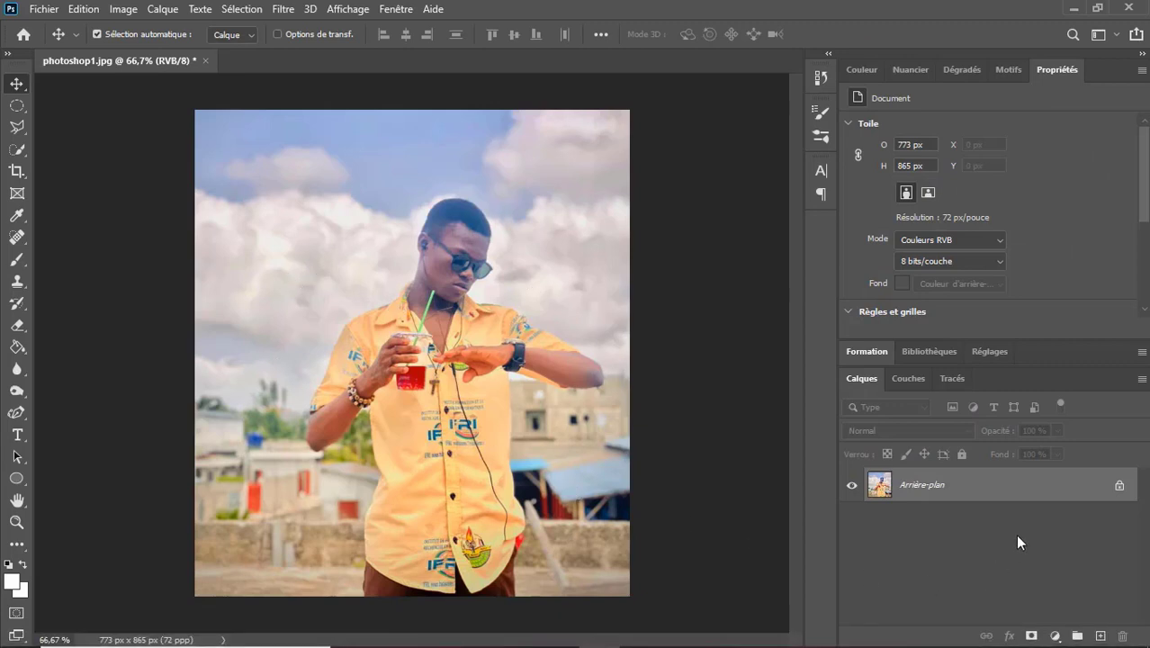
Step: Unlock the Arrière-plan layer into Calque 0, pick Quick Selection, and zoom toward the cup
left_click(1120, 488)
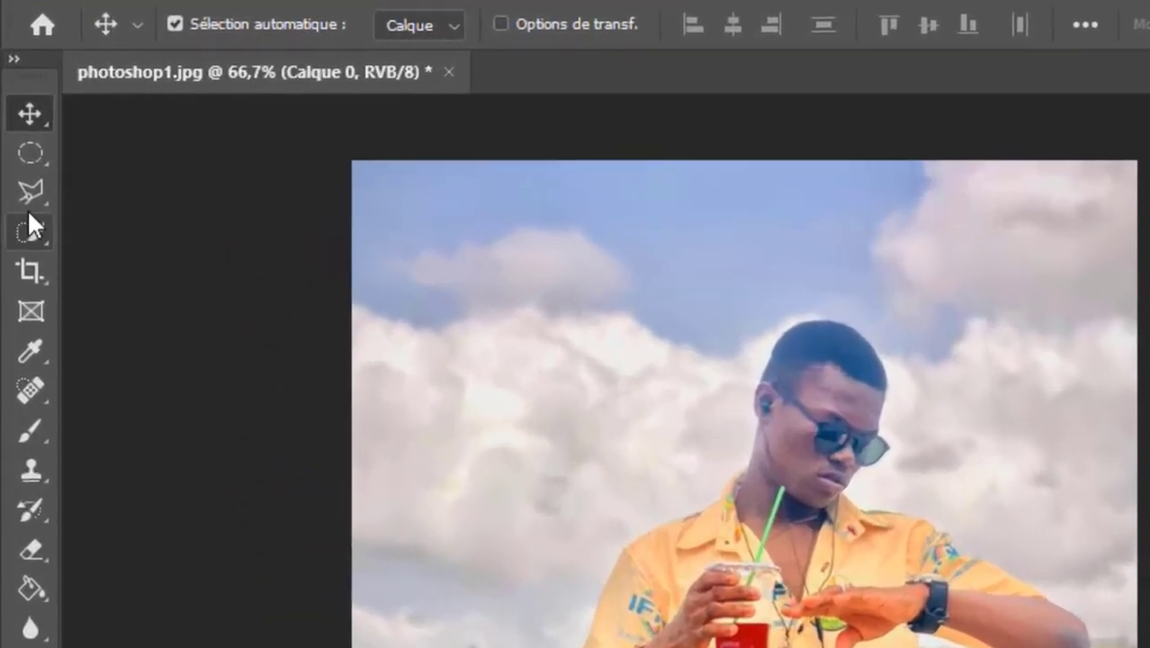
left_click(29, 229)
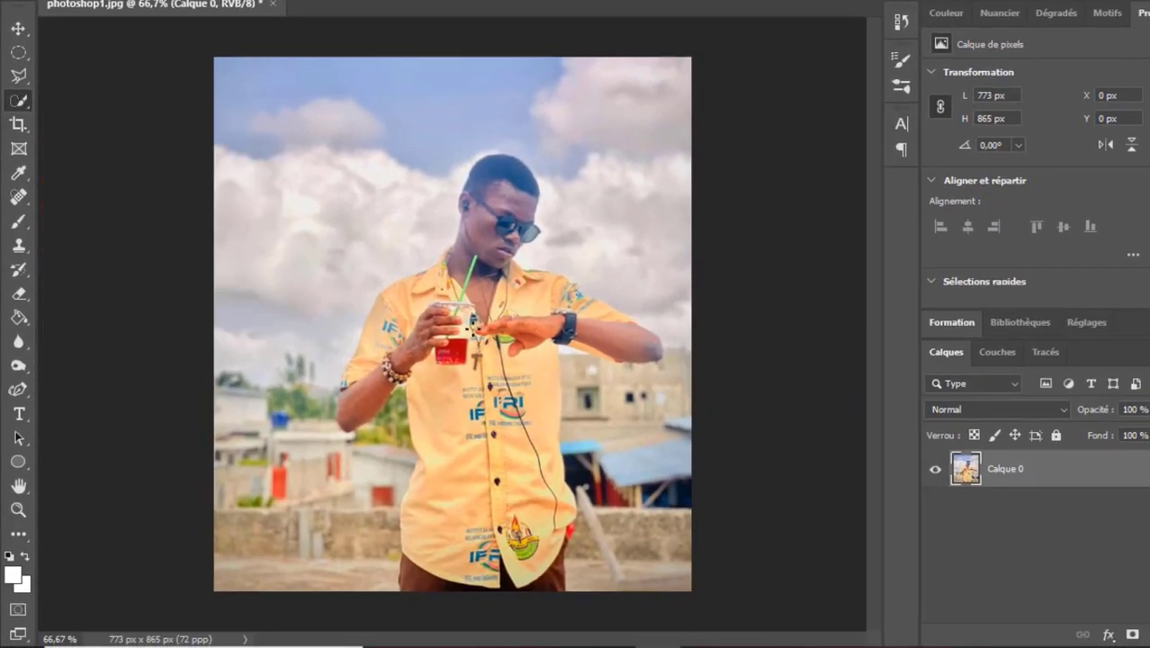
scroll(448, 354, "up", 1)
scroll(447, 354, "up", 2)
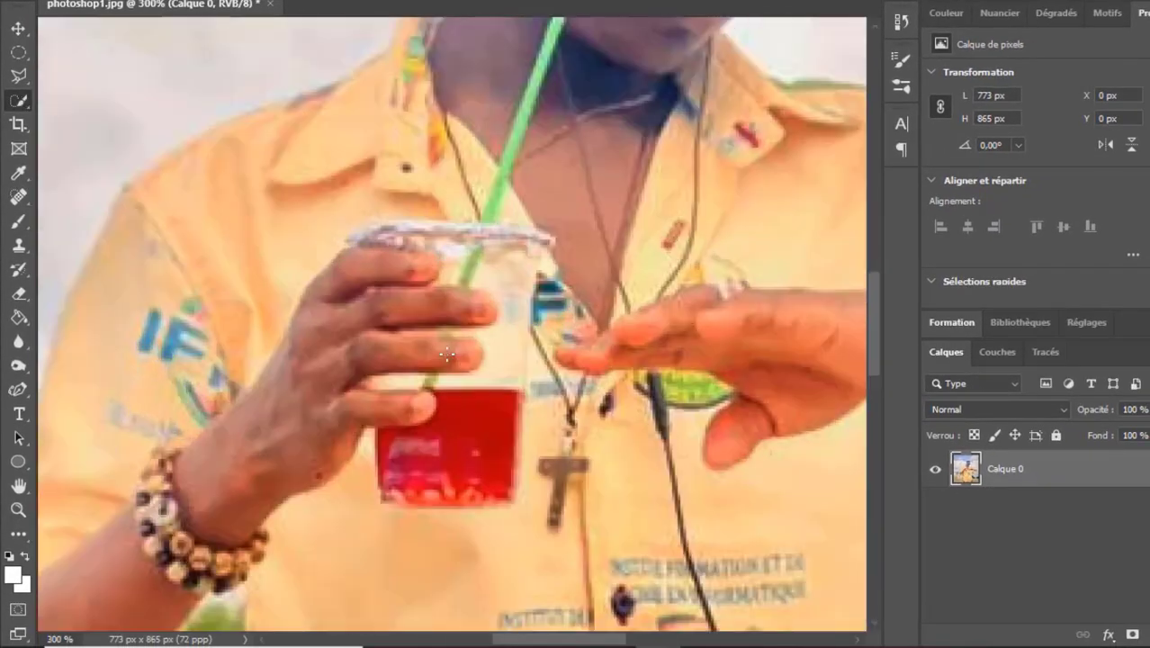
scroll(608, 347, "down", 2)
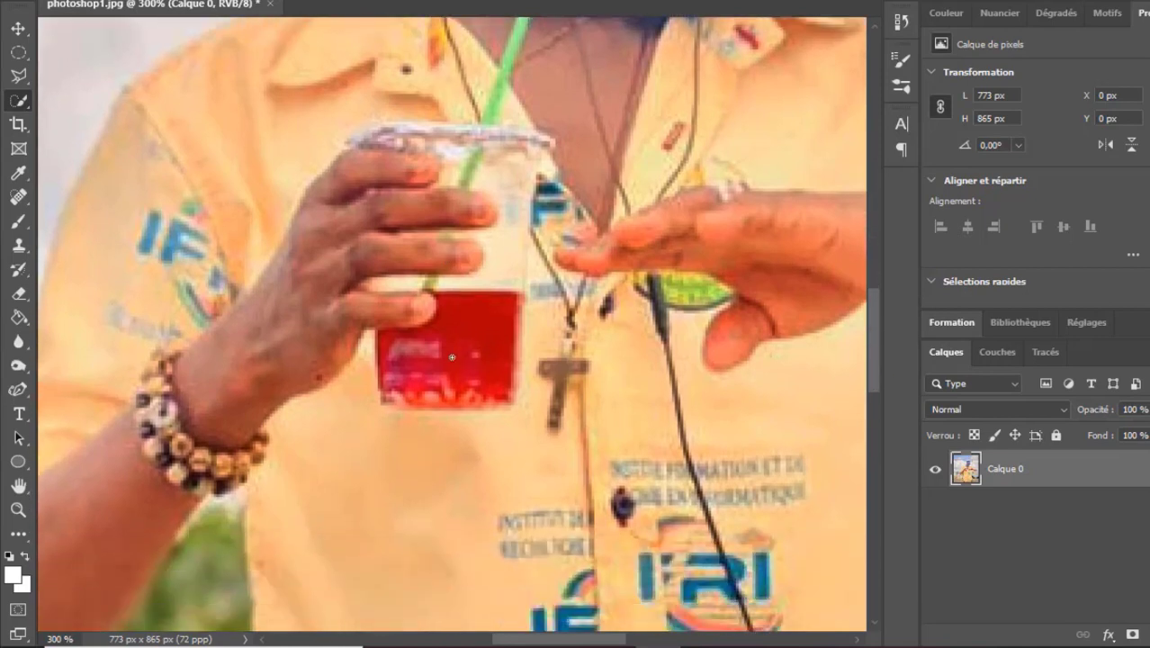
Step: Quick-select the red drink, clear cup, rim and green straw, then fit the photo in view
left_click_drag(471, 357, 445, 374)
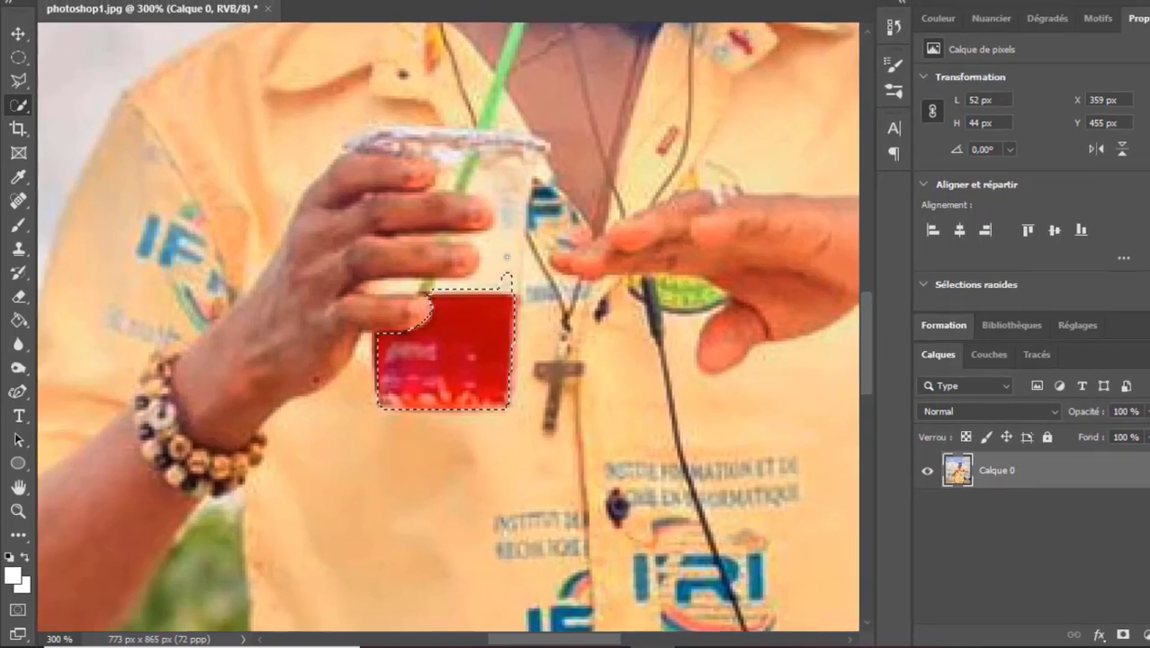
mouse_move(506, 275)
left_mouse_down()
mouse_move(515, 200)
mouse_move(396, 186)
left_mouse_up()
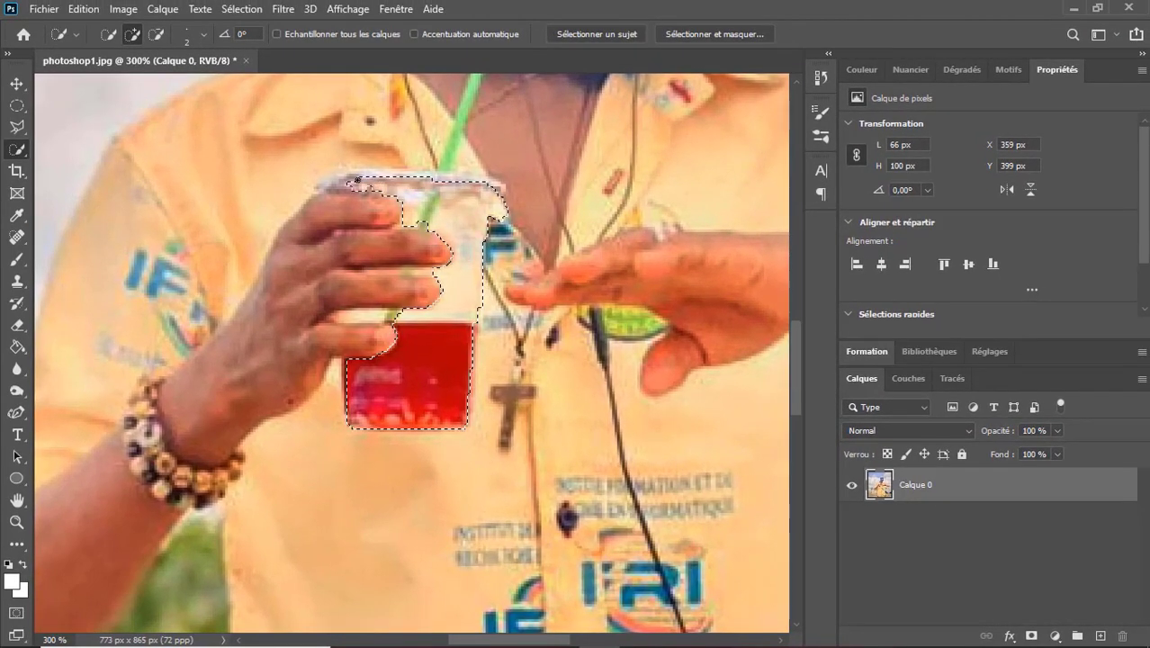
left_click_drag(356, 180, 436, 187)
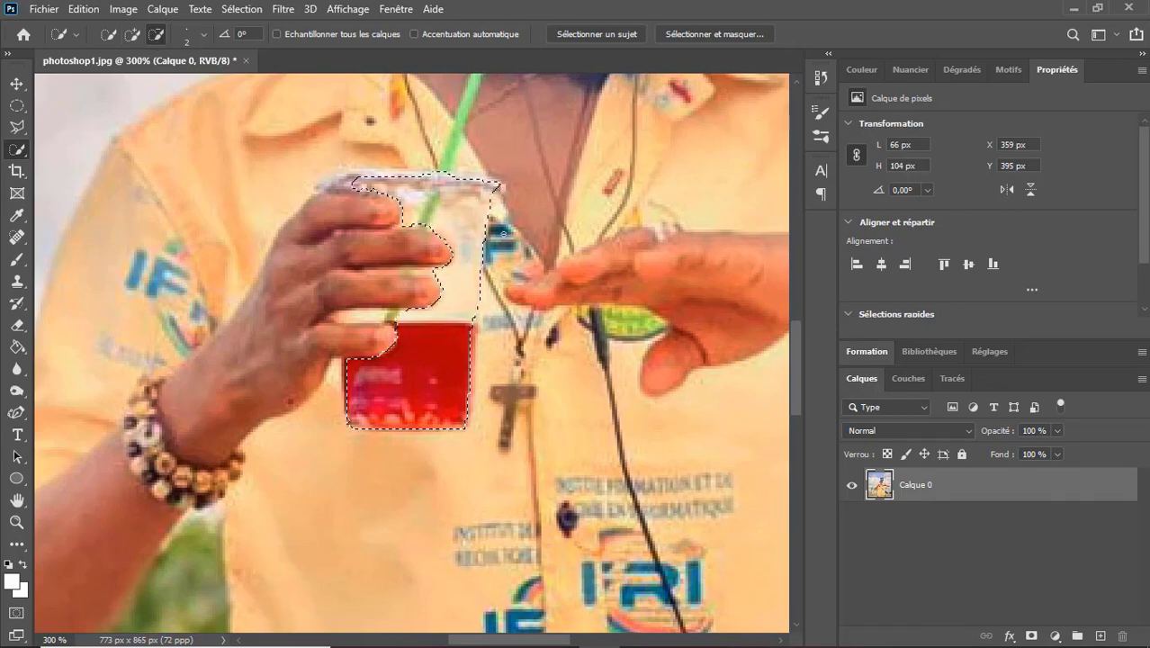
left_click_drag(794, 361, 796, 316)
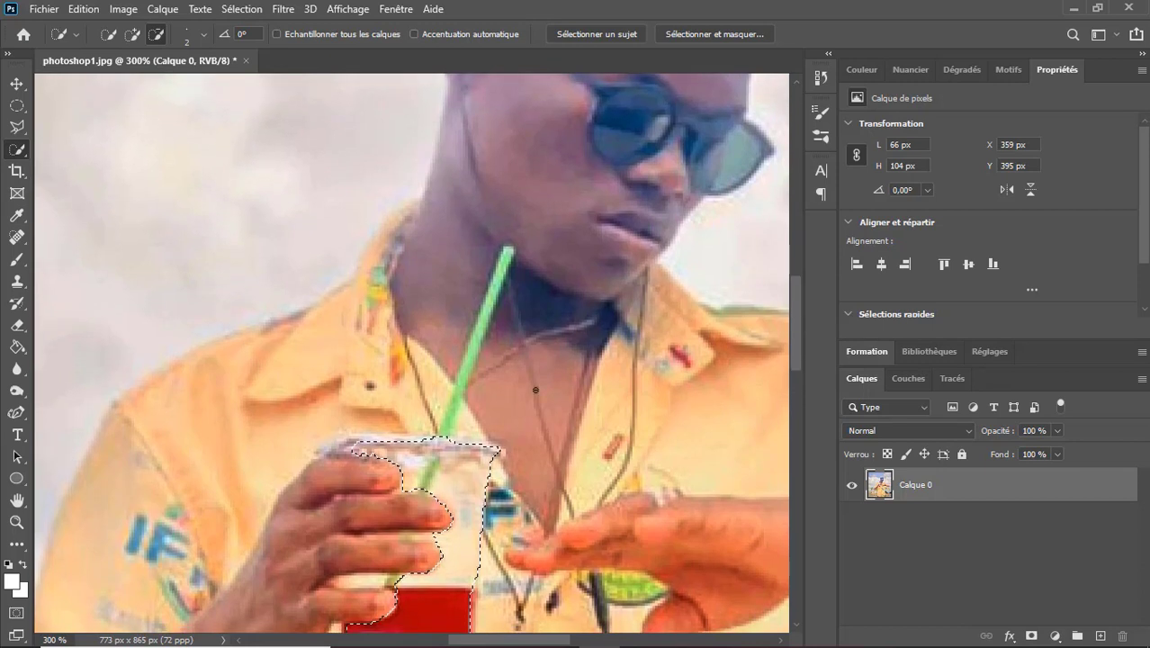
left_click(132, 36)
left_click_drag(431, 422, 507, 254)
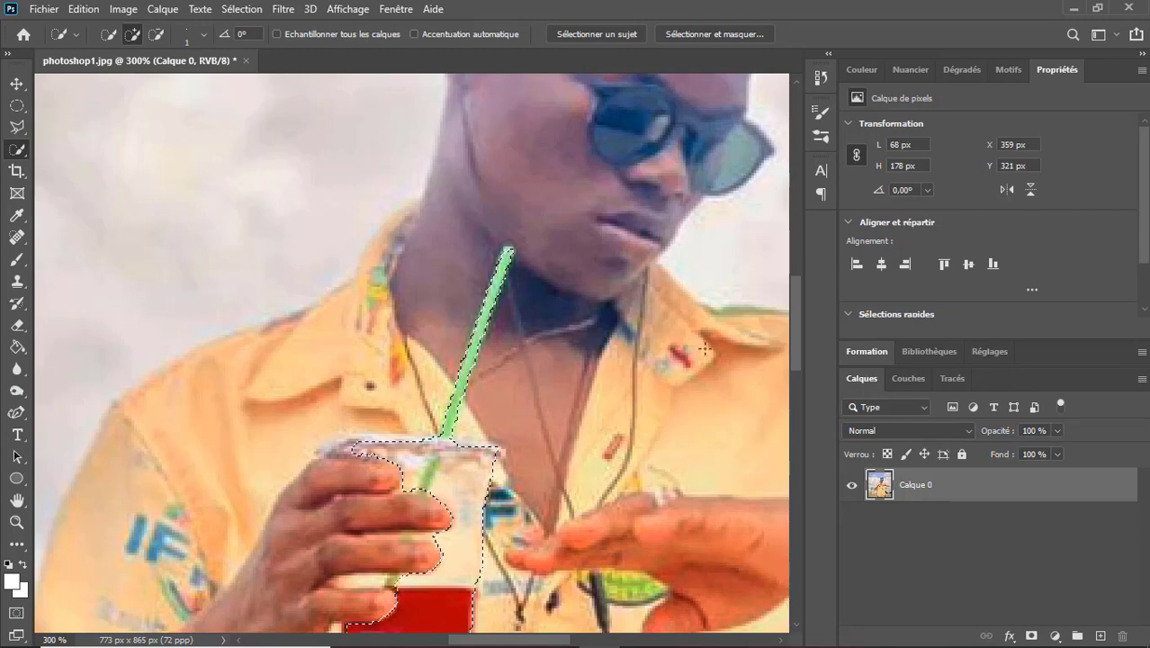
mouse_move(797, 341)
left_mouse_down()
mouse_move(792, 395)
mouse_move(793, 346)
left_mouse_up()
key("ctrl+0")
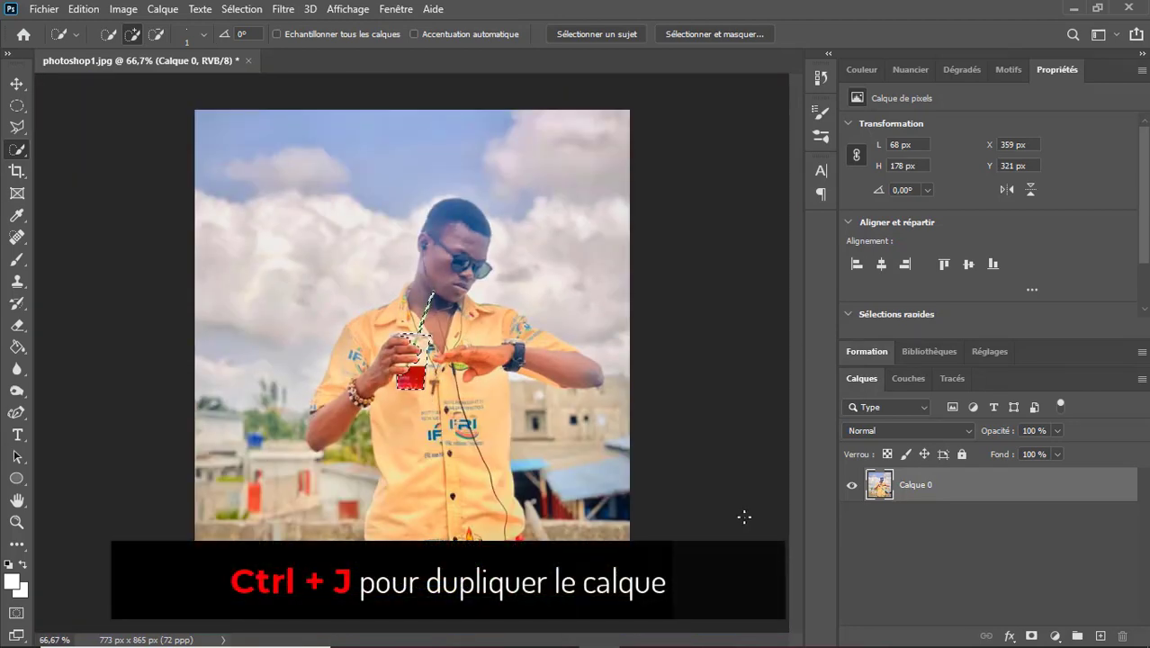
Step: Copy the selected cup onto Calque 1 and convert it to a smart object
key("ctrl+j")
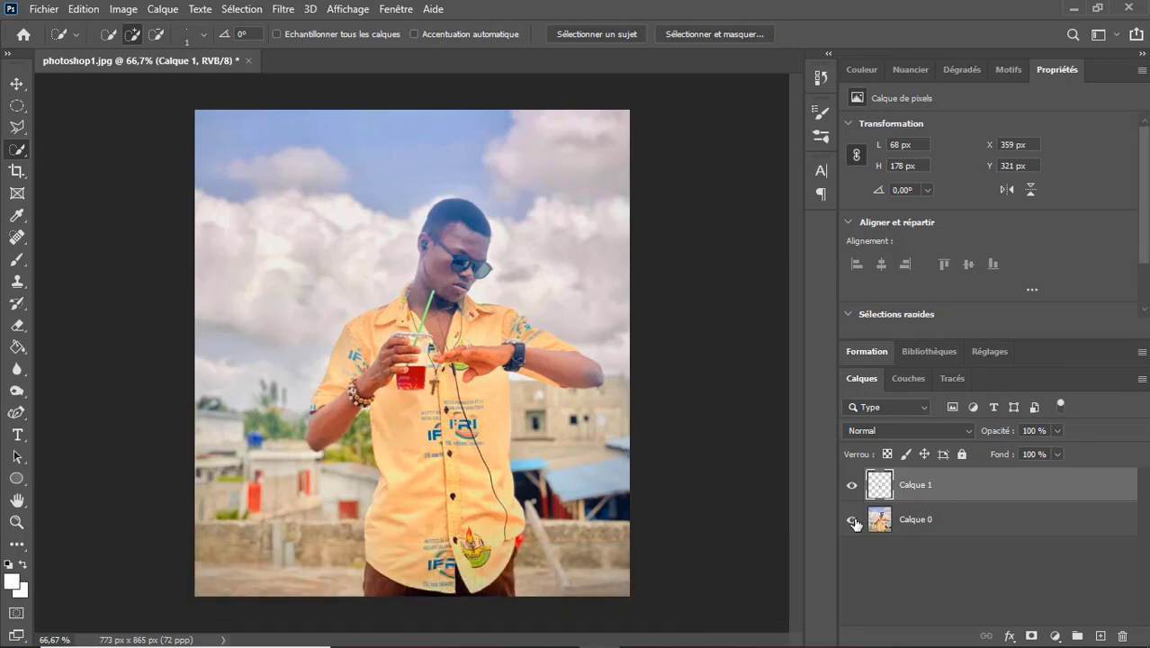
left_click(853, 520)
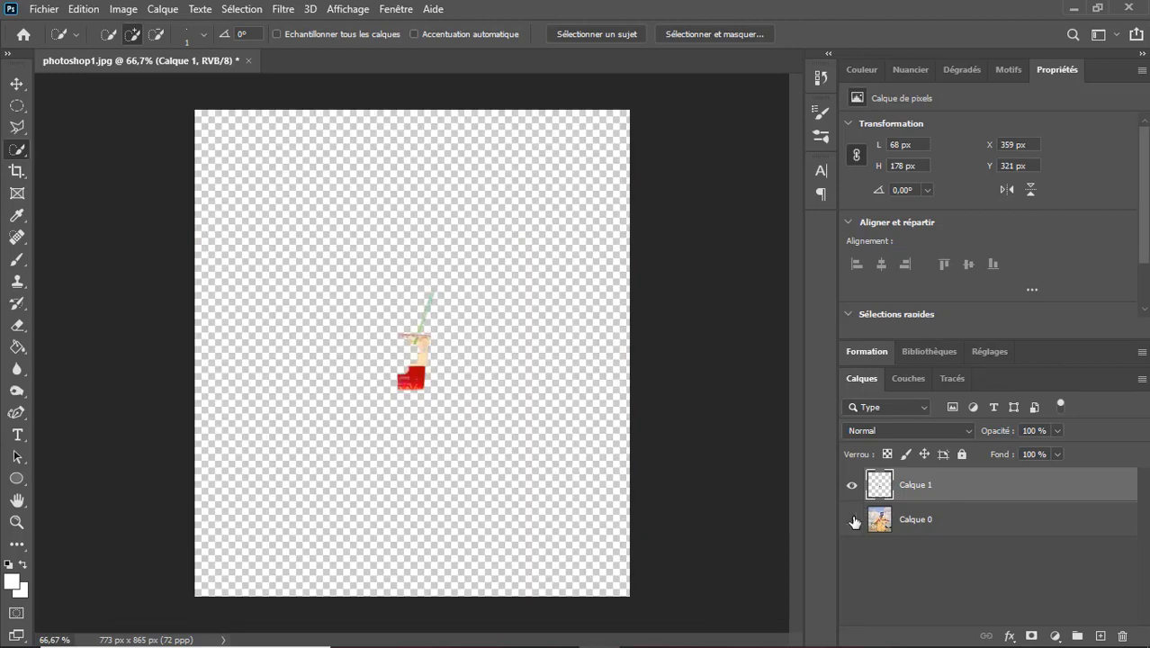
left_click(853, 521)
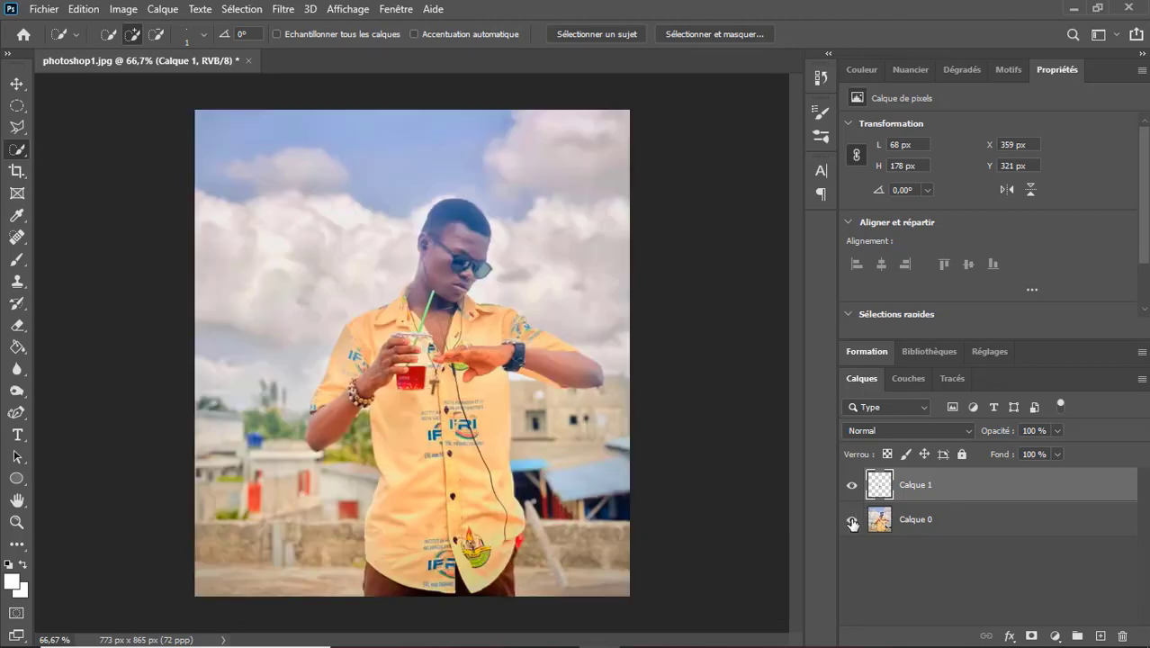
right_click(976, 495)
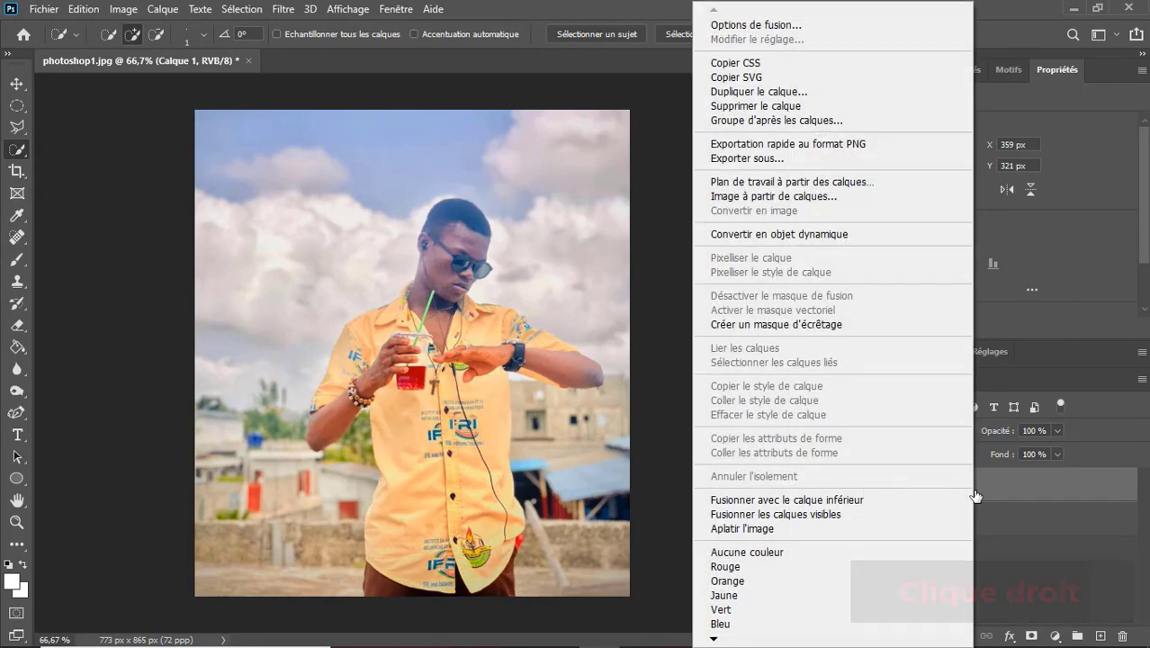
left_click(780, 234)
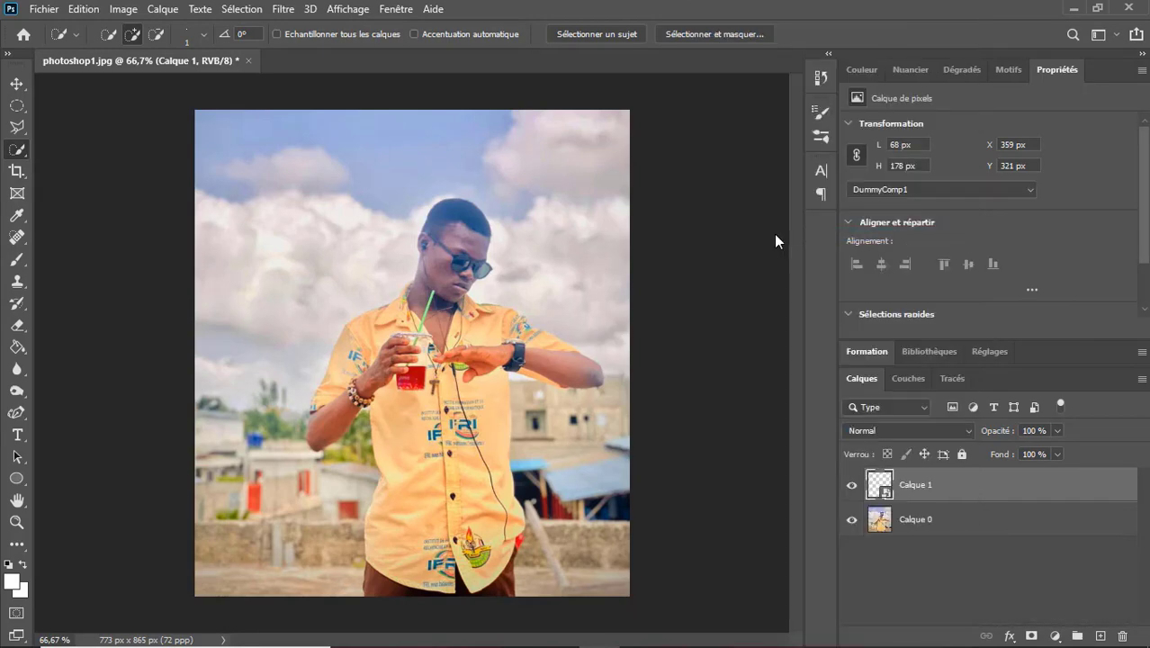
Step: Set Calque 1's blend mode to Densité linéaire - (Ajout)
left_click(283, 9)
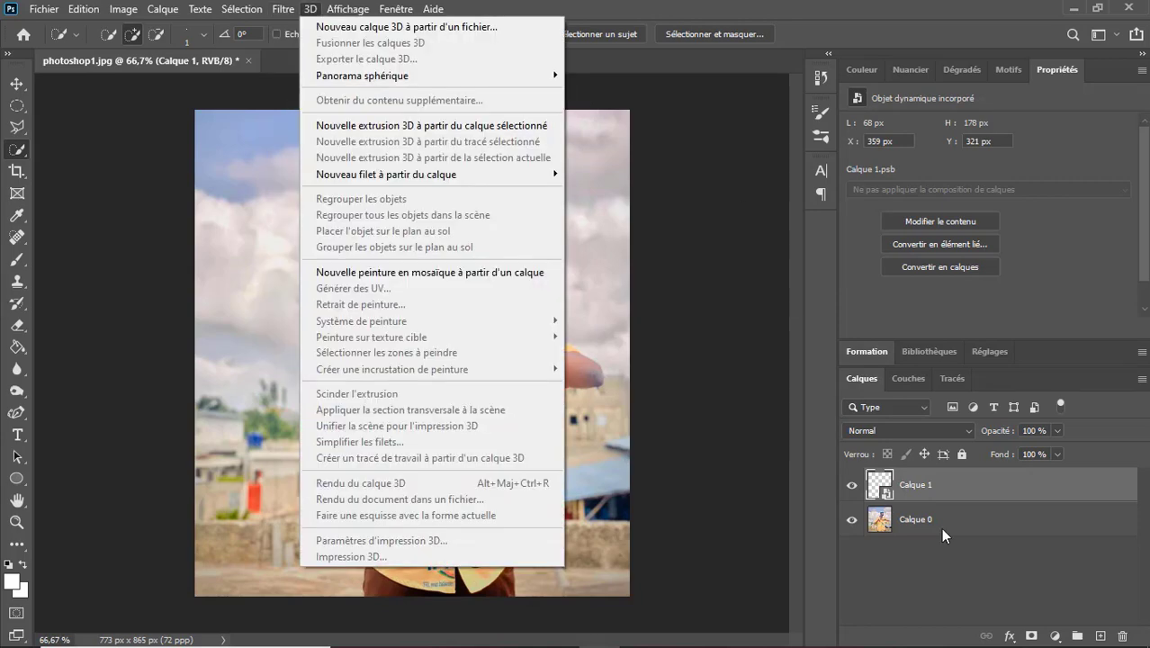
left_click(981, 495)
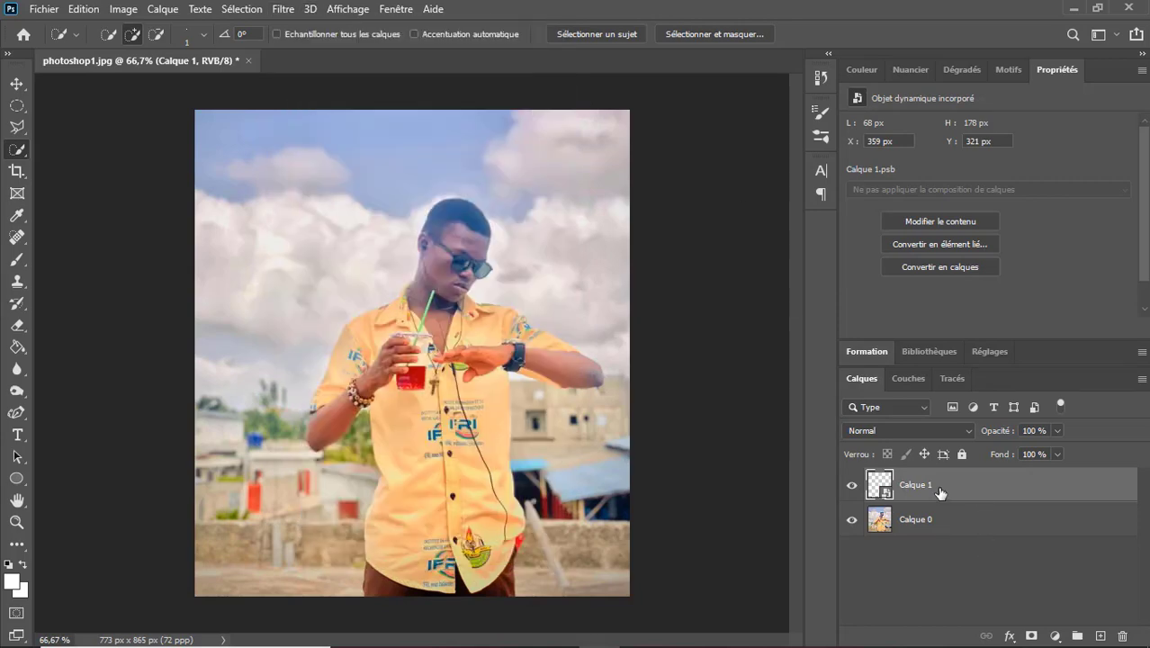
left_click(918, 431)
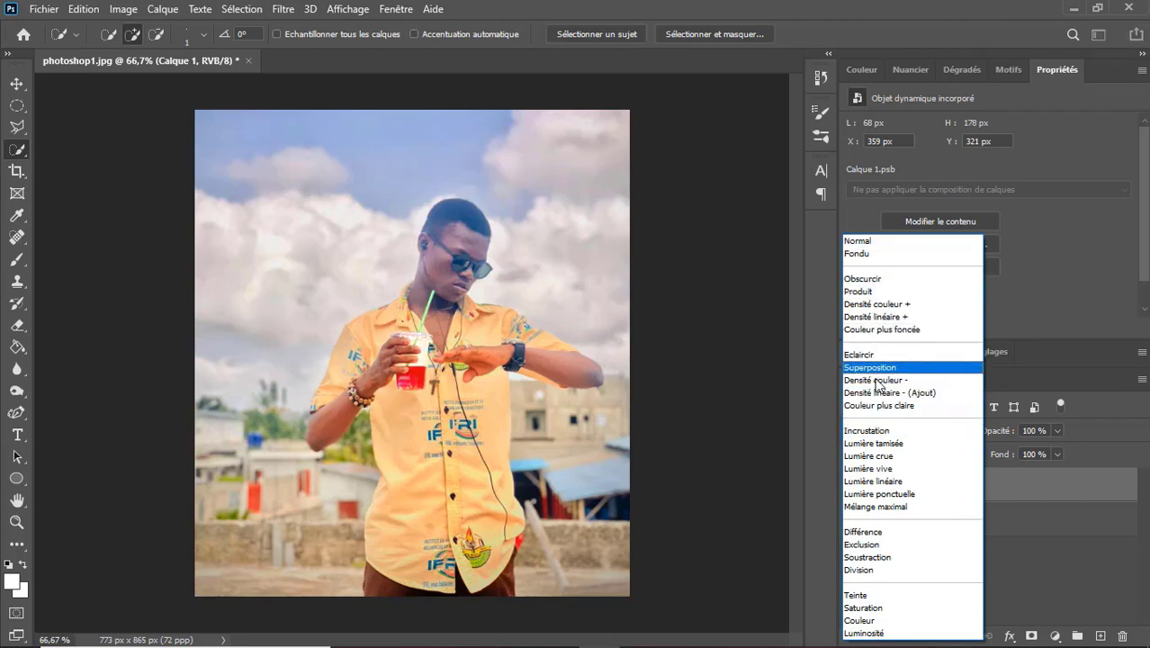
left_click(920, 396)
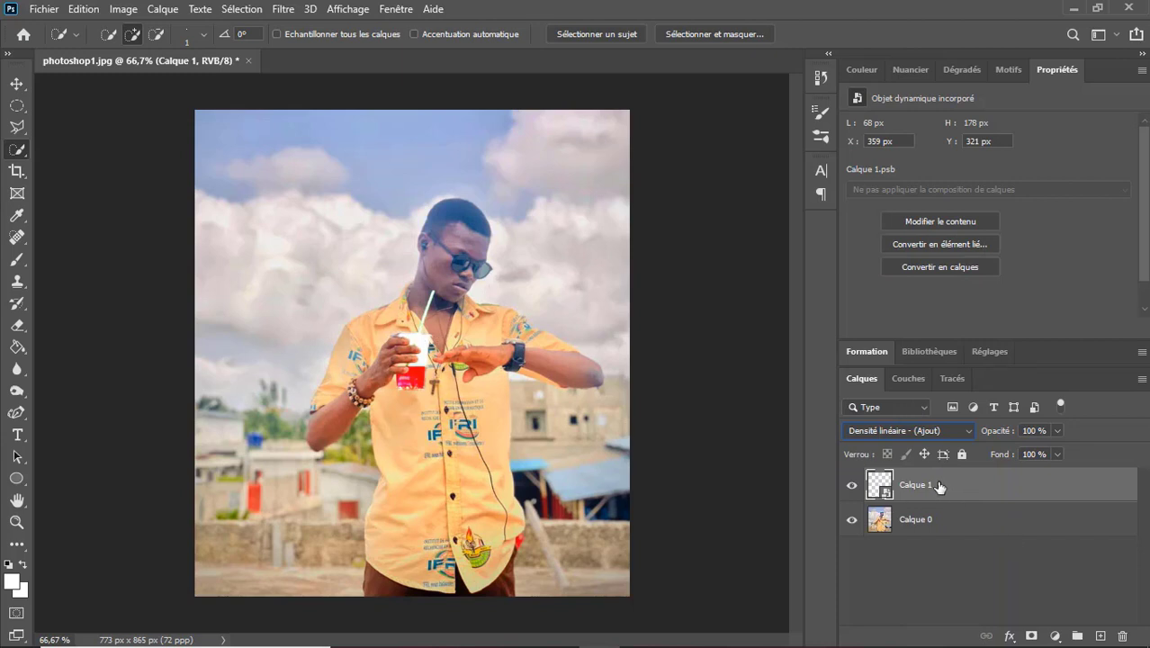
left_click(282, 9)
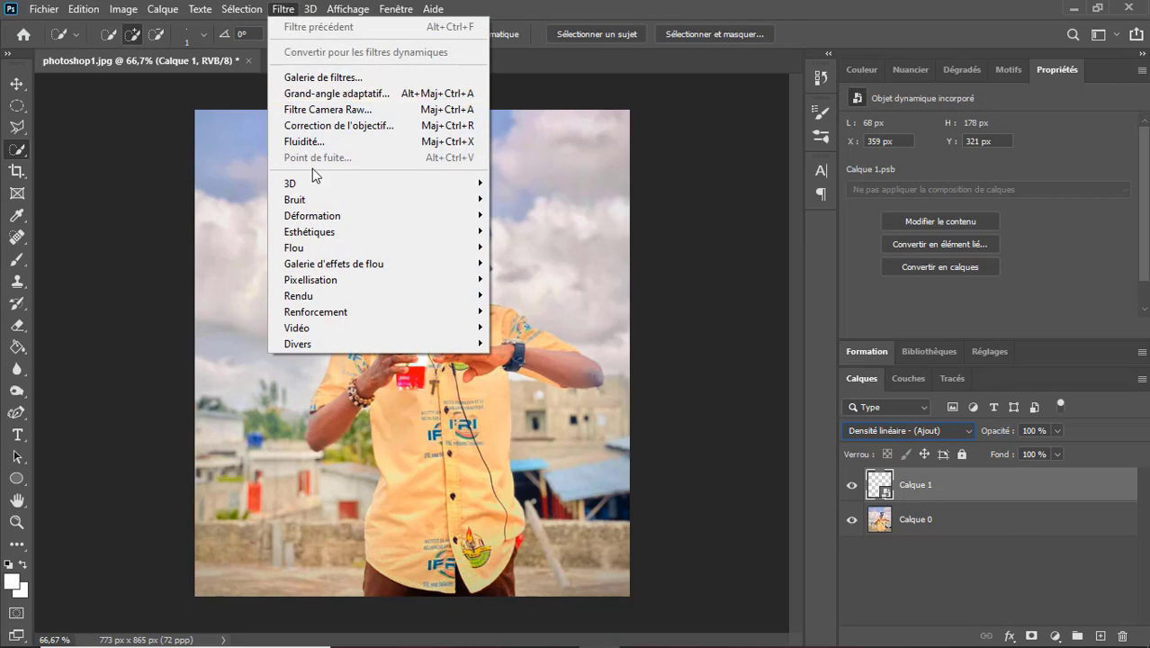
mouse_move(293, 248)
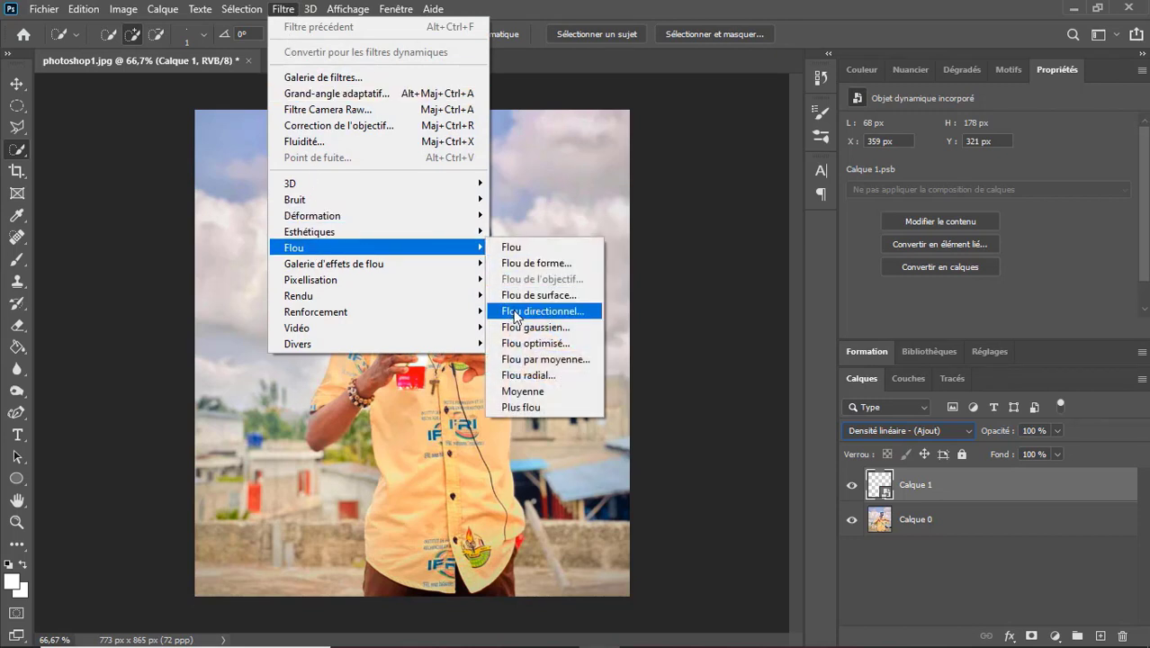
Step: Apply a Flou gaussien of about 5 px radius to Calque 1
left_click(517, 327)
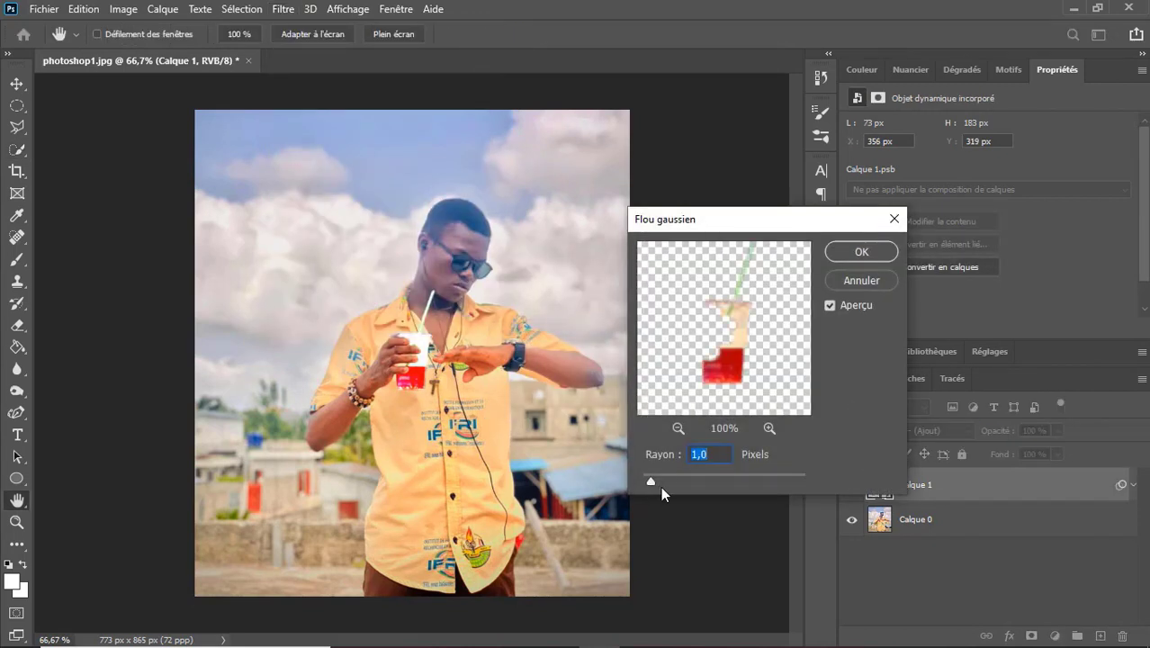
left_click_drag(664, 477, 685, 475)
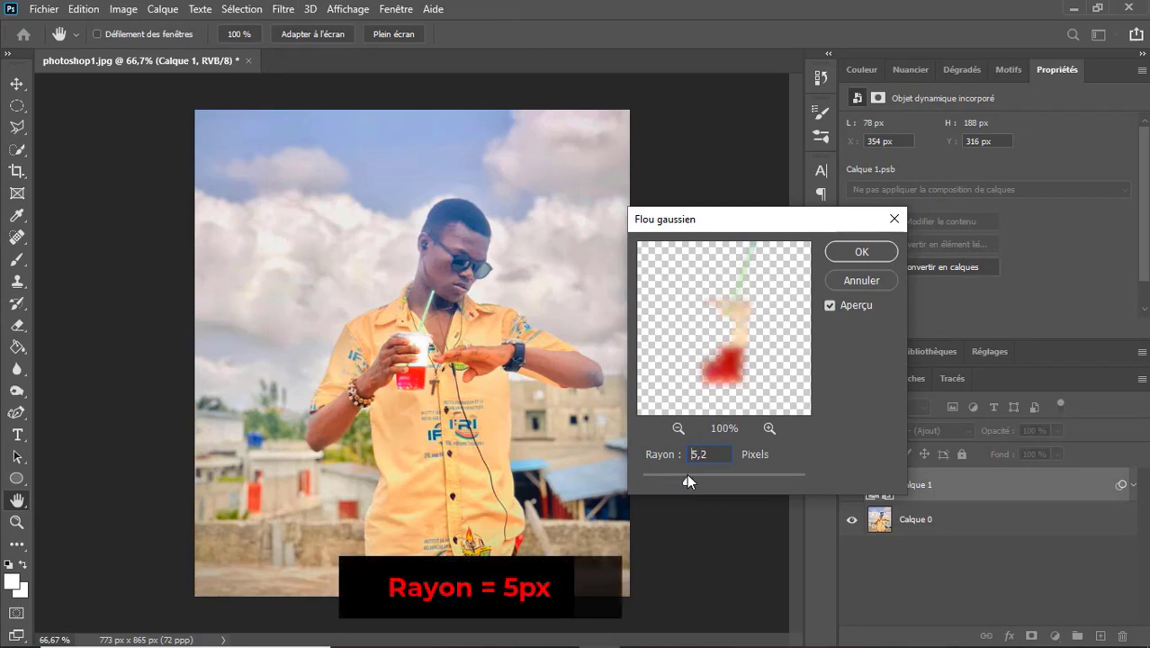
left_click(855, 252)
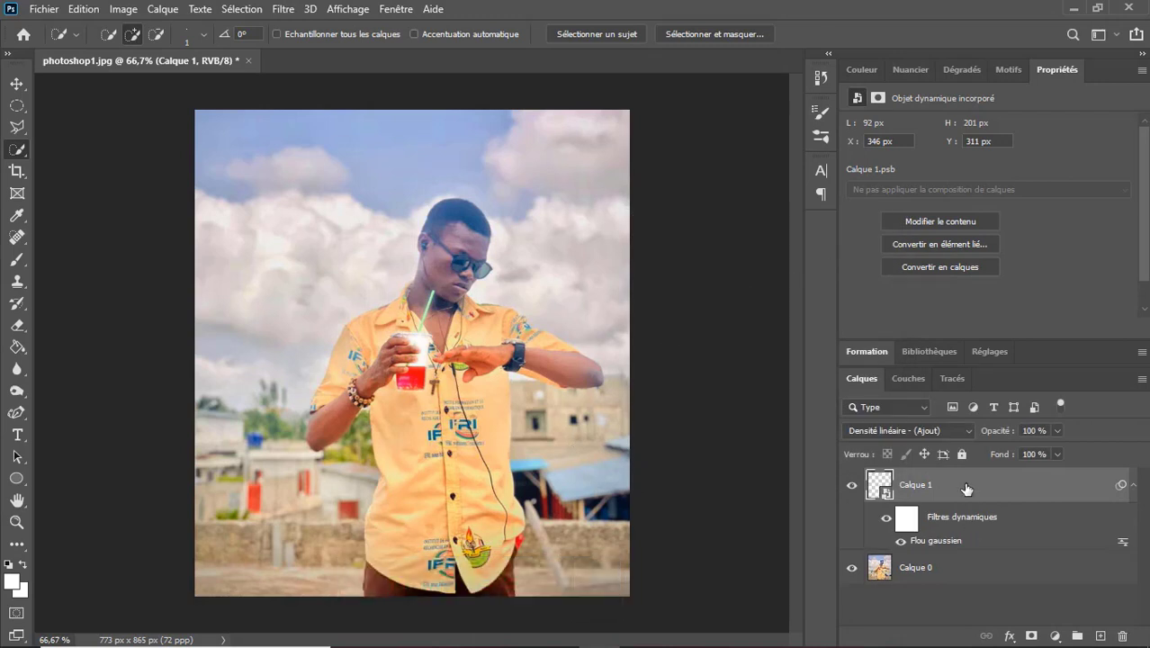
Step: Duplicate the blurred cup layer and raise the copy's Flou gaussien radius to 100 px
key("ctrl+j")
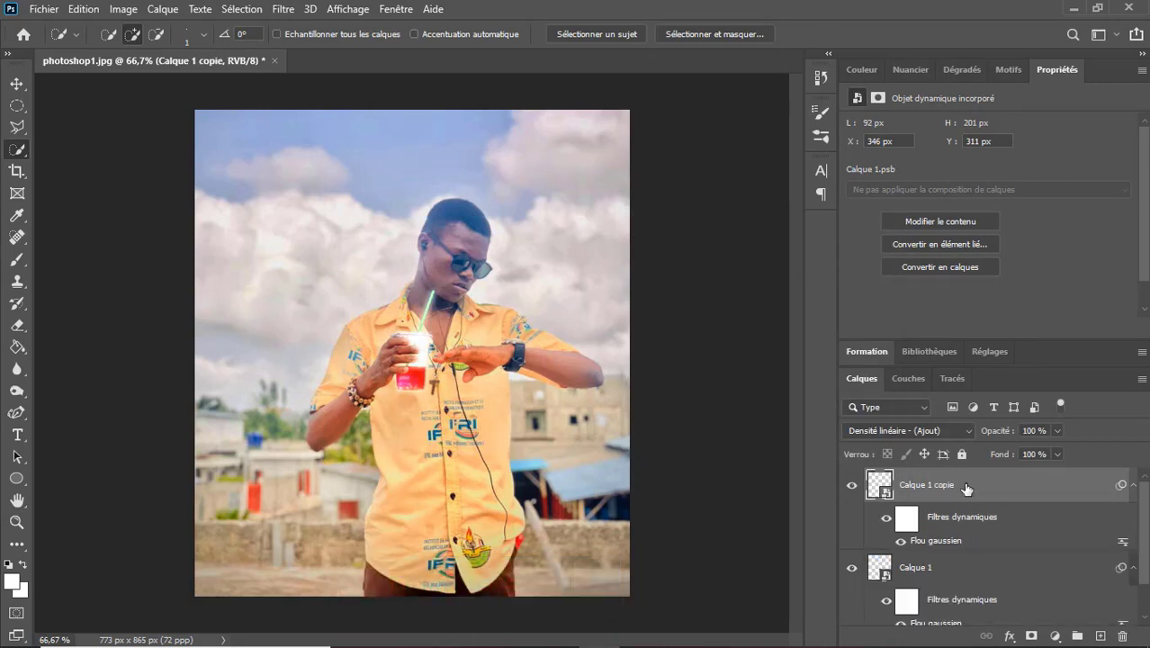
double_click(959, 541)
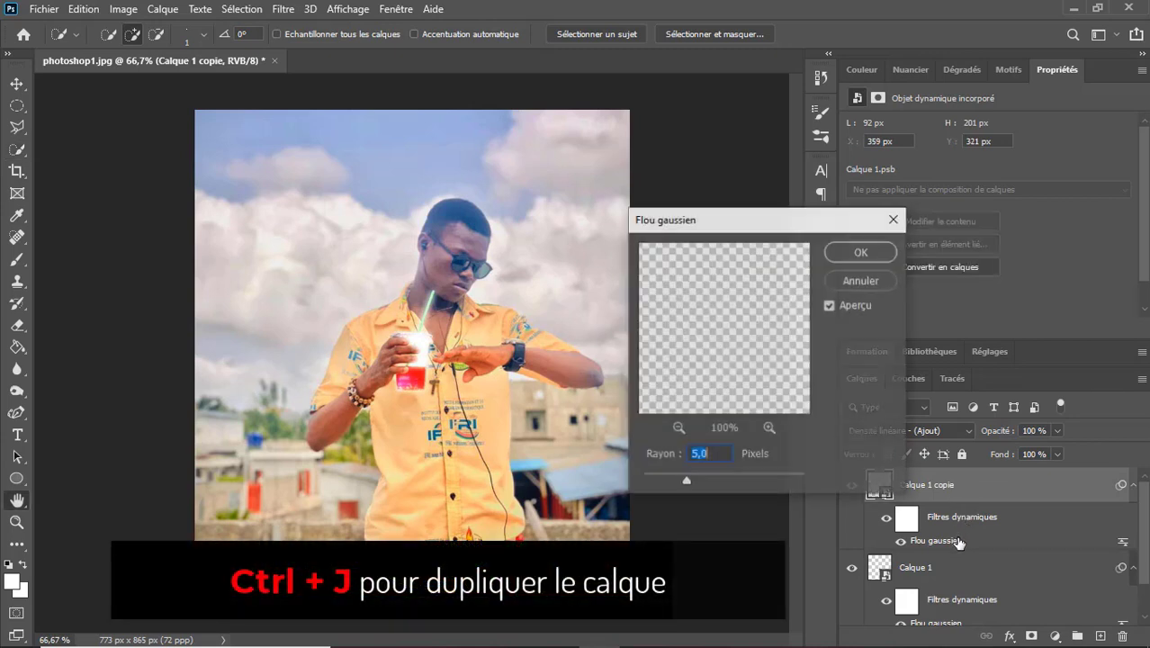
left_click_drag(688, 474, 745, 475)
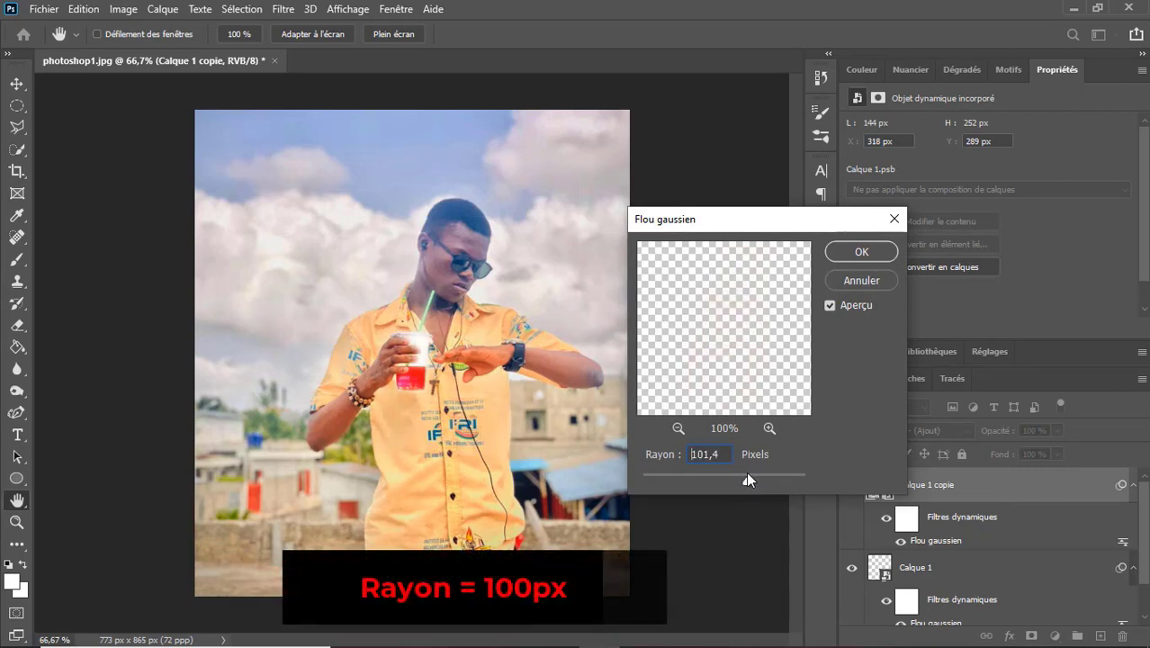
type("10")
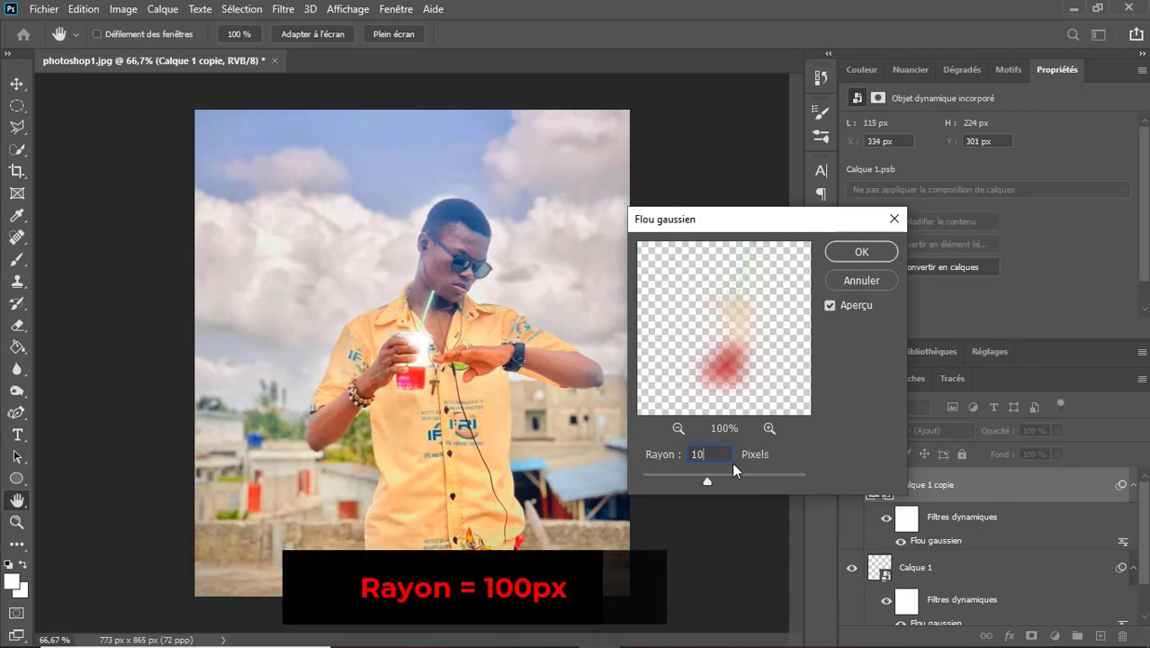
type("0")
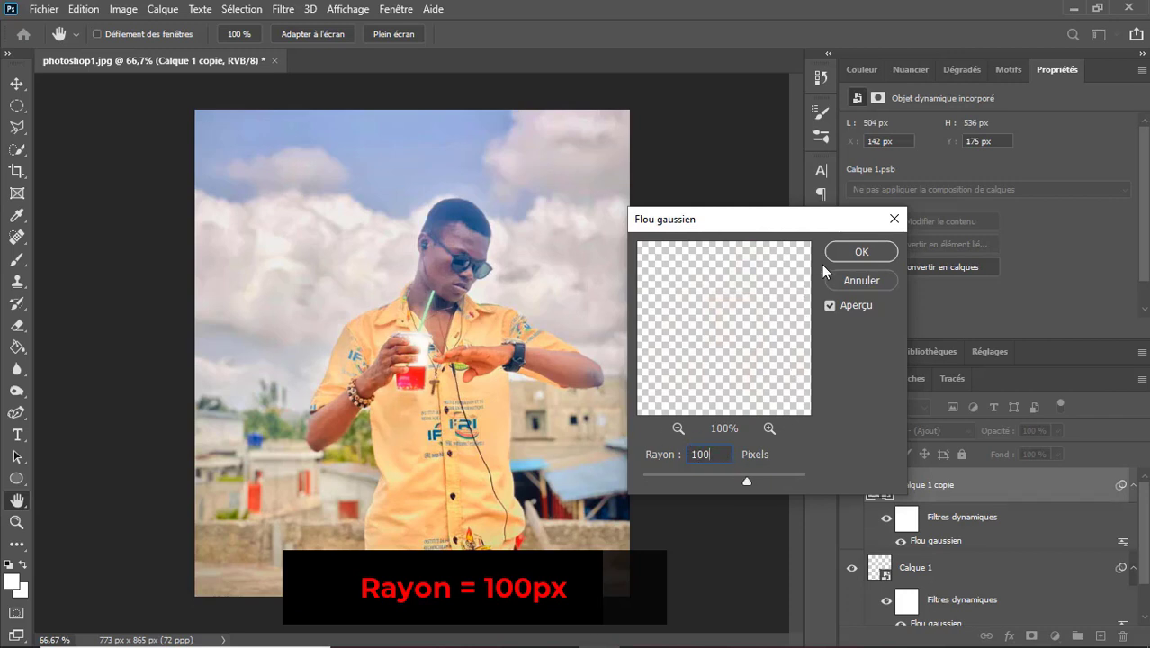
left_click(839, 256)
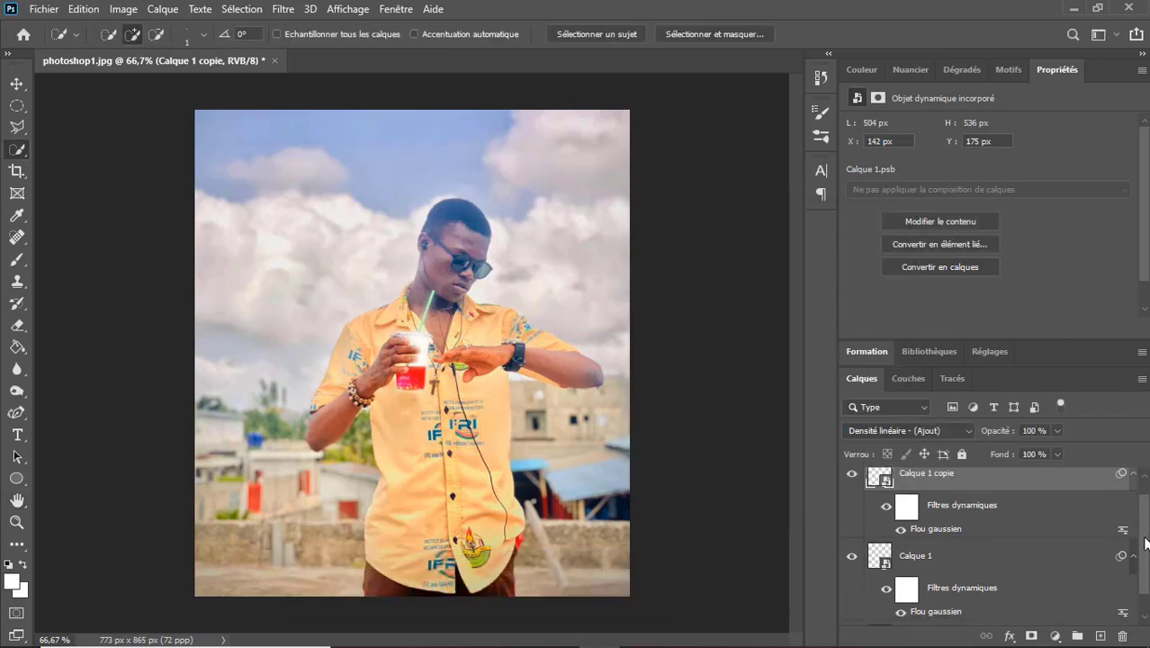
scroll(1143, 520, "down", 2)
scroll(1148, 511, "up", 2)
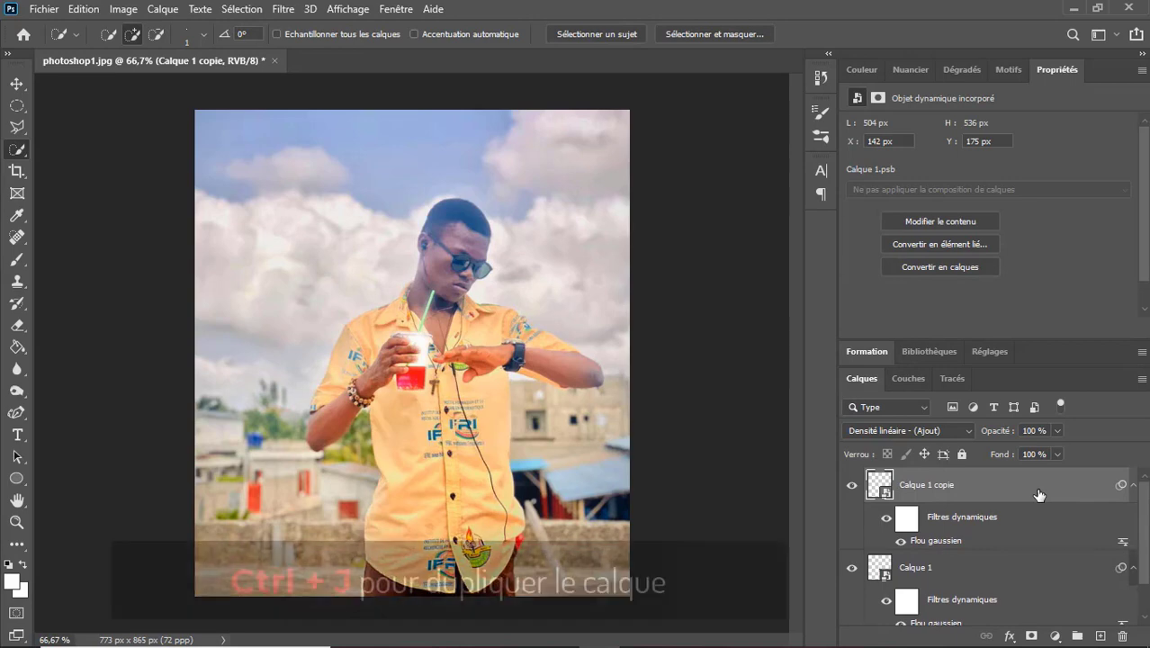
Step: Duplicate it again as Calque 1 copie 2 with a 250 px Flou gaussien radius
key("ctrl+j")
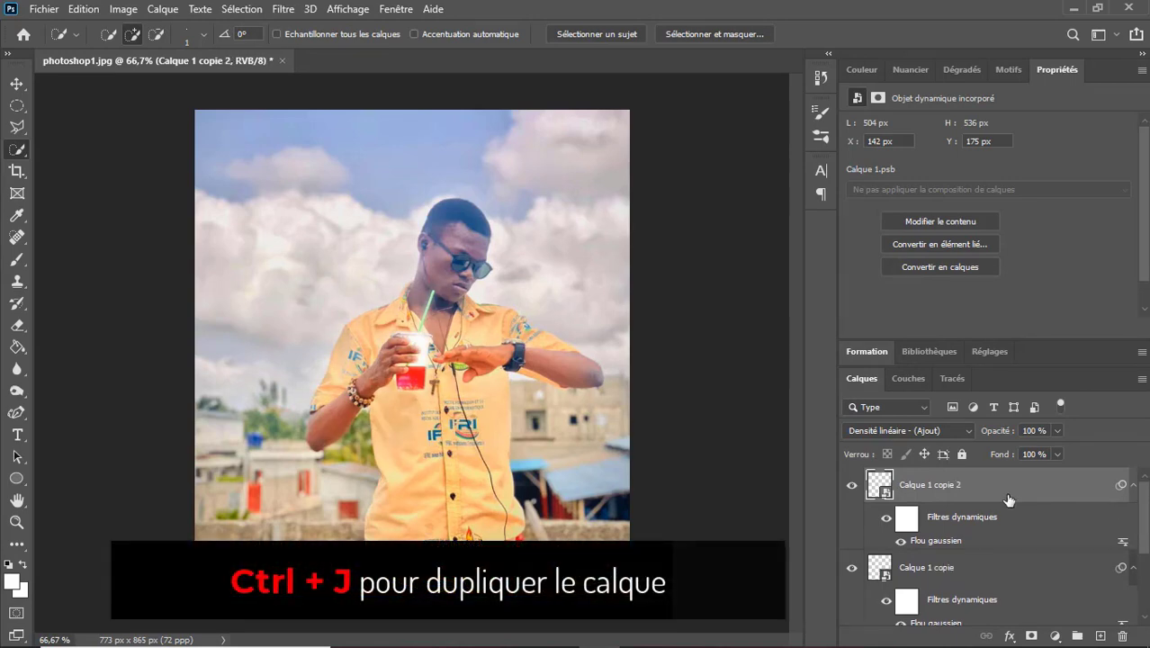
double_click(942, 544)
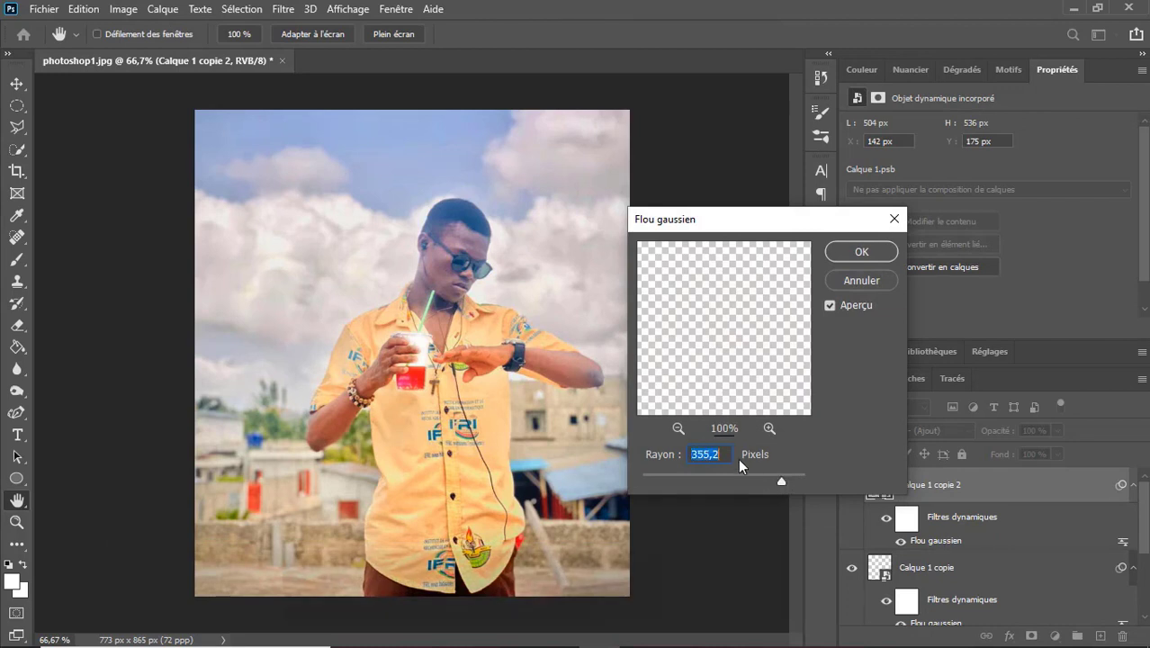
type("250")
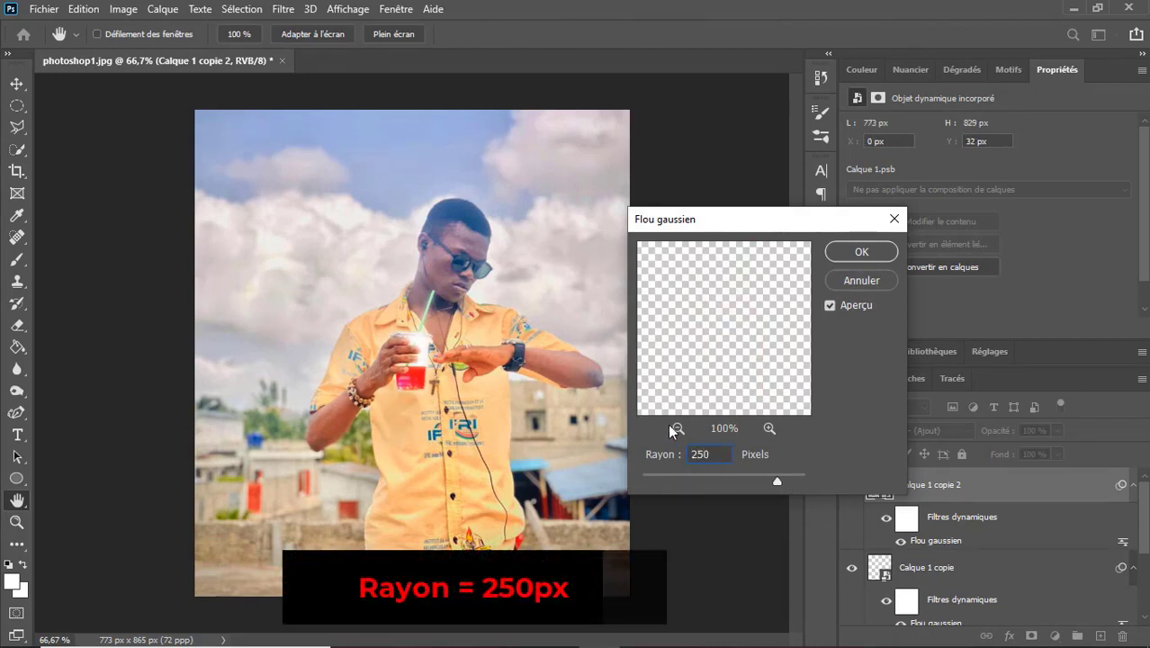
left_click(846, 251)
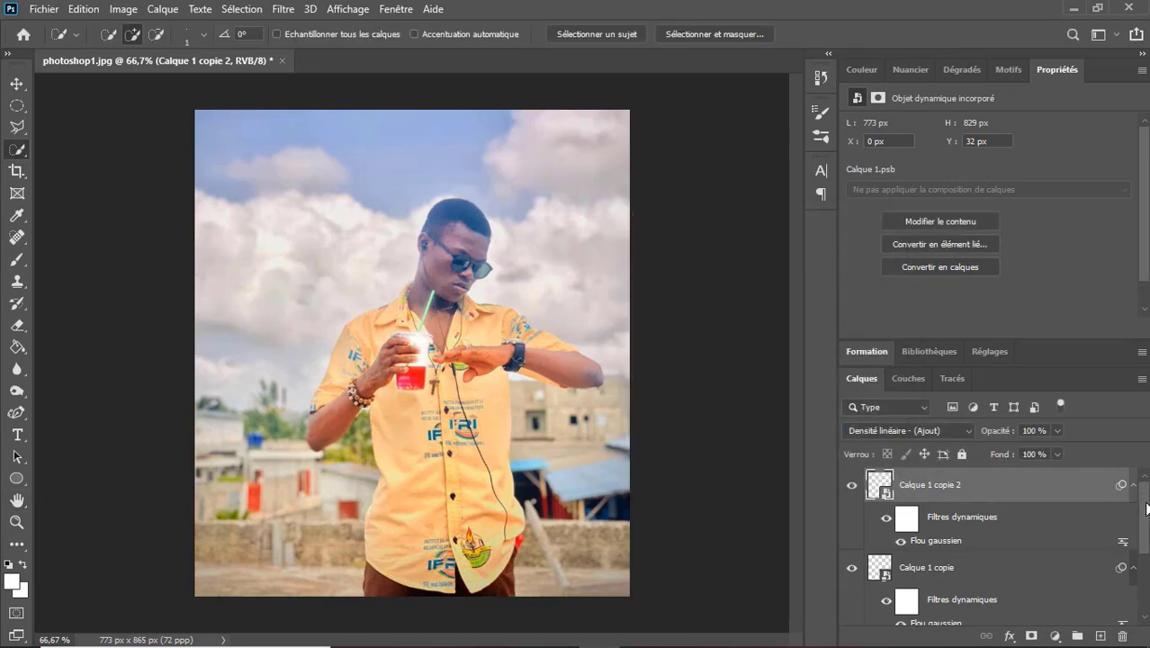
left_click_drag(1147, 510, 1140, 585)
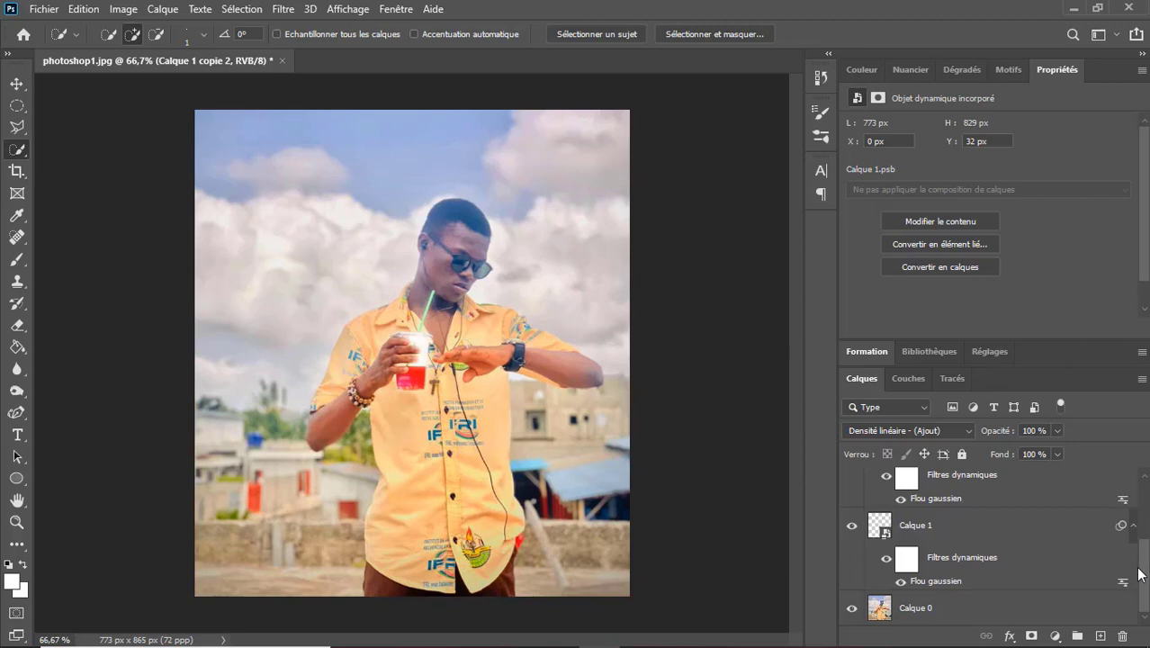
Step: Group Calque 1, Calque 1 copie and Calque 1 copie 2 into Groupe 1, then select Calque 0
left_click(1044, 529)
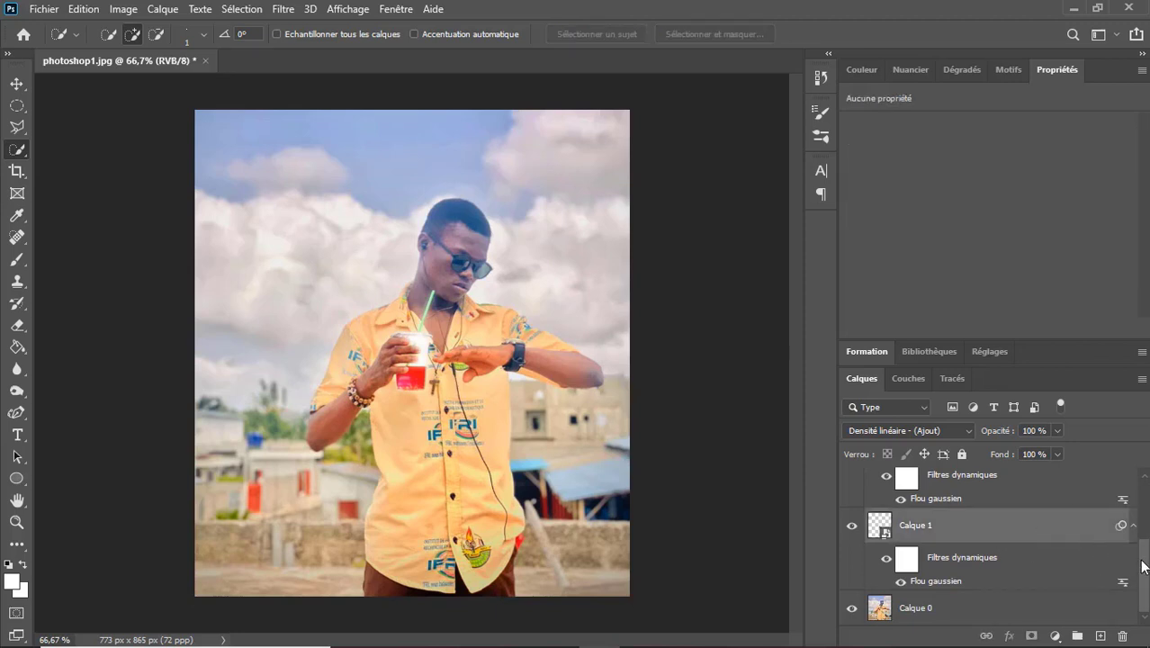
left_click_drag(1145, 566, 1144, 540)
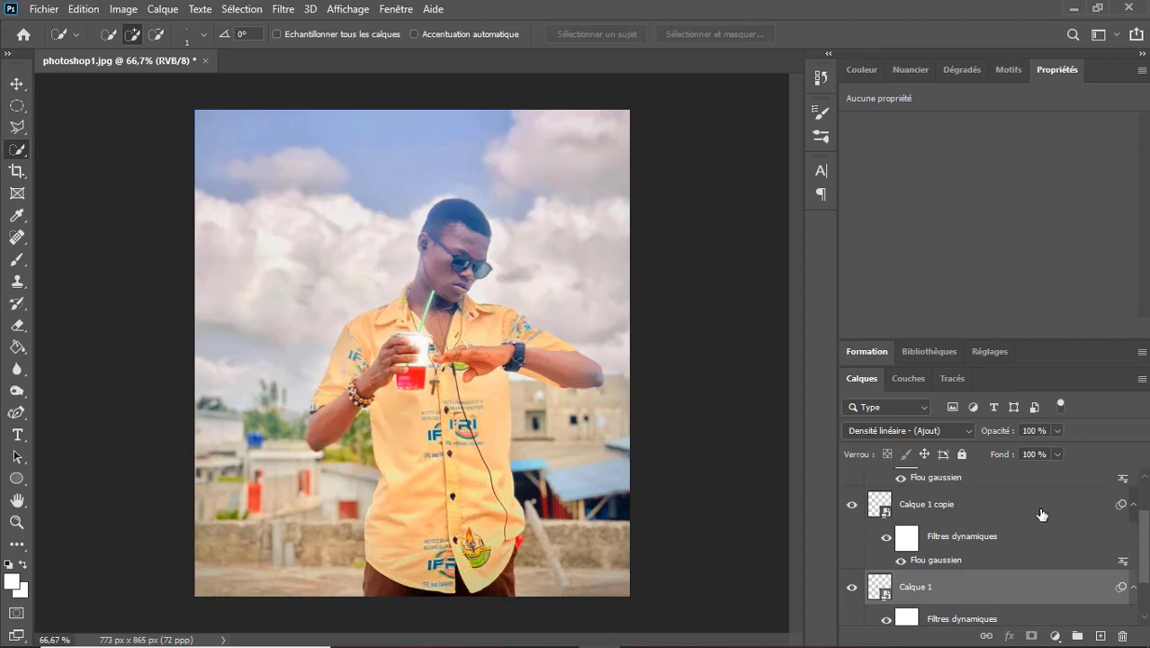
left_click(1042, 514, "ctrl")
scroll(990, 546, "up", 2)
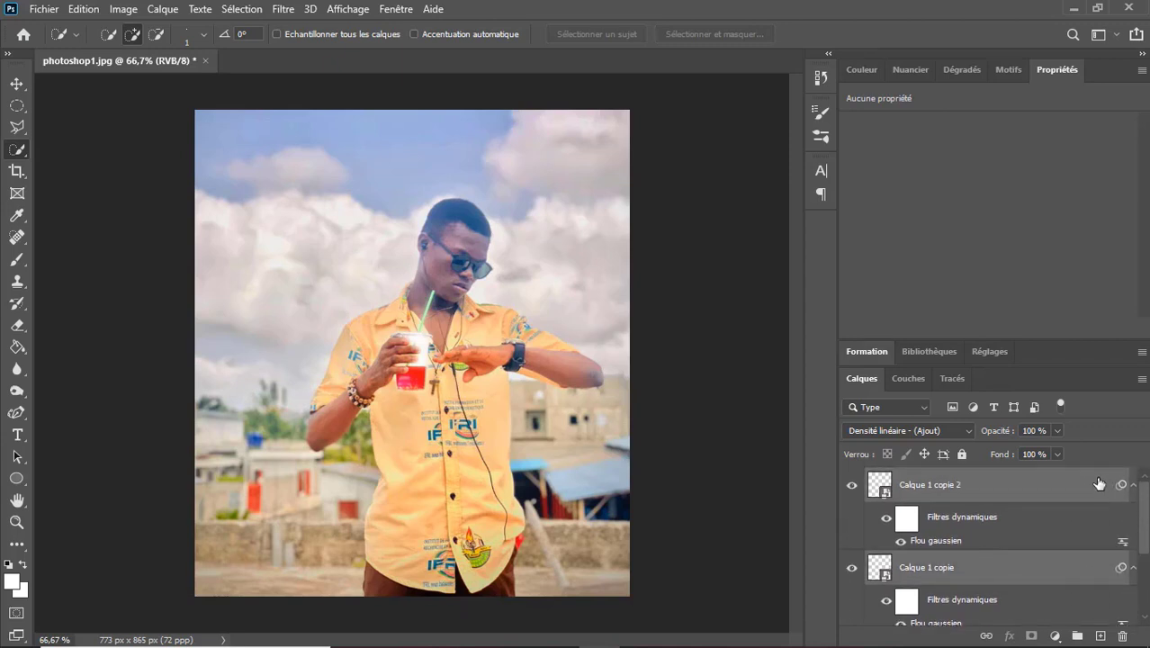
key("ctrl+g")
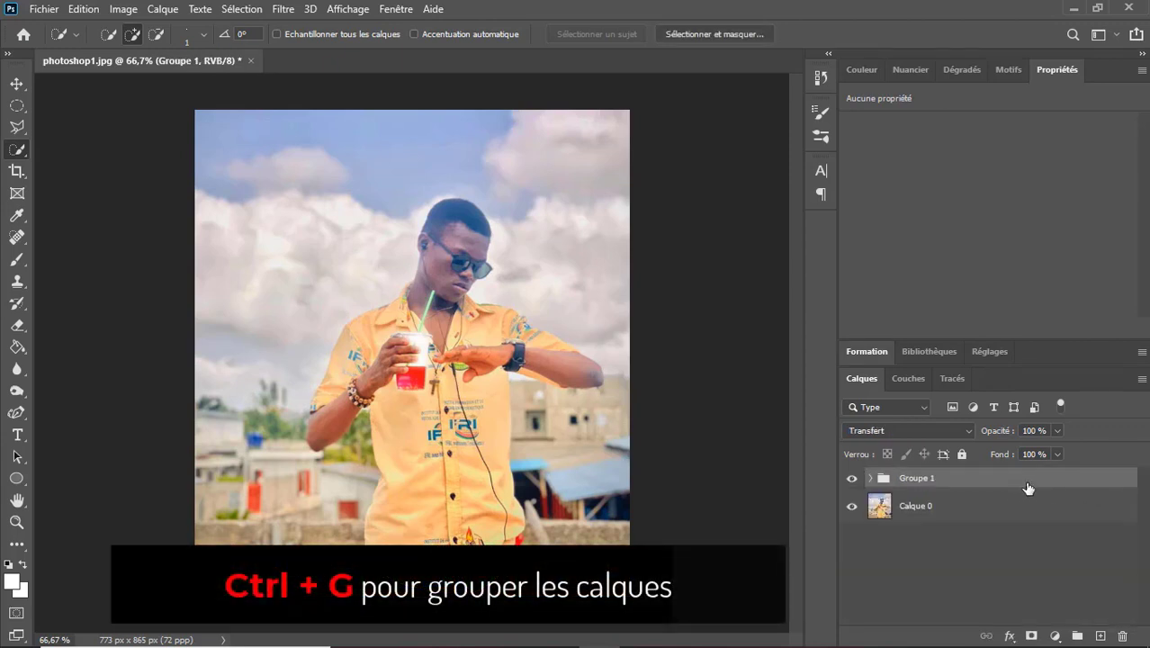
left_click(975, 505)
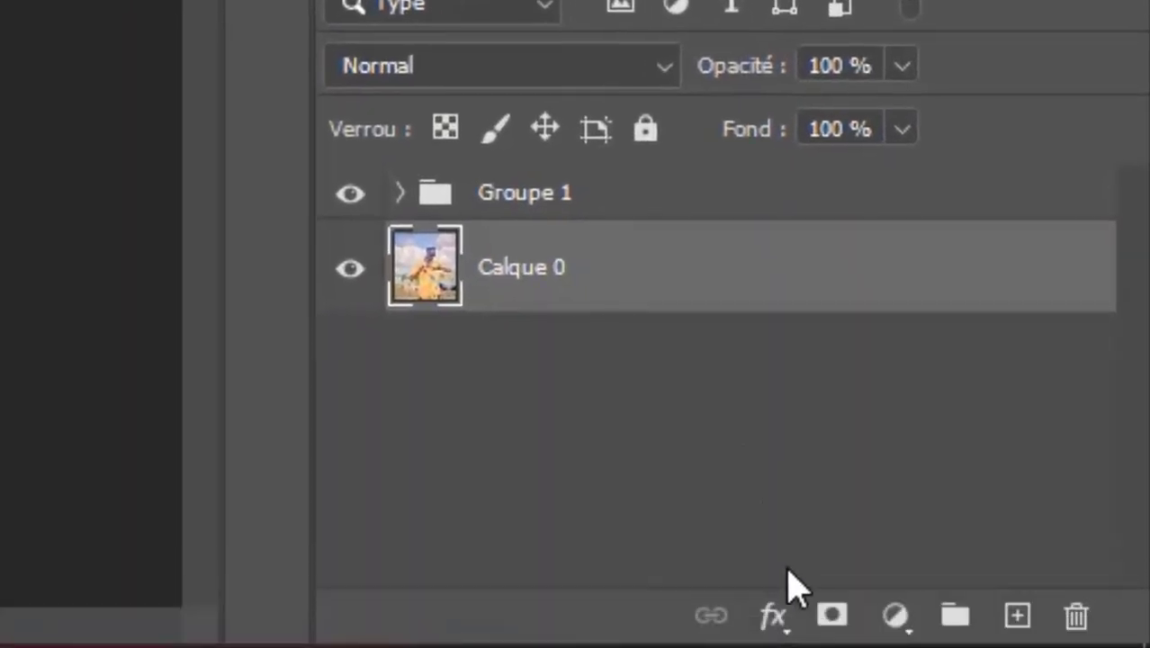
Step: Add a Correspondance de couleur adjustment layer using the NightFromDay.CUBE 3D LUT
left_click(898, 617)
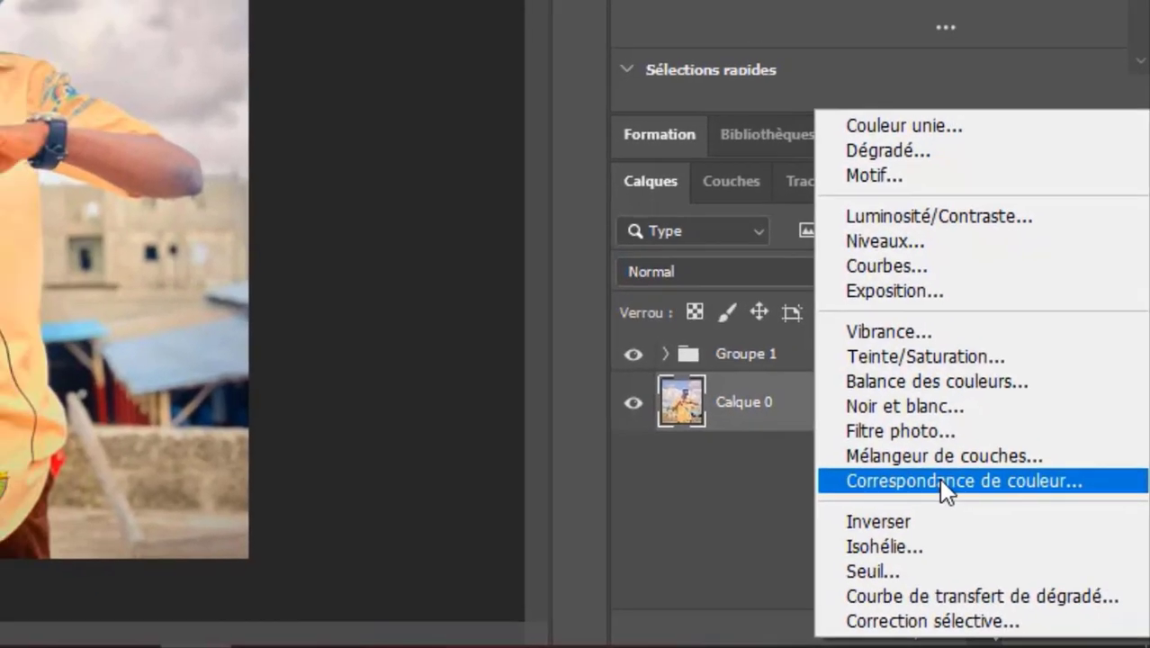
left_click(939, 481)
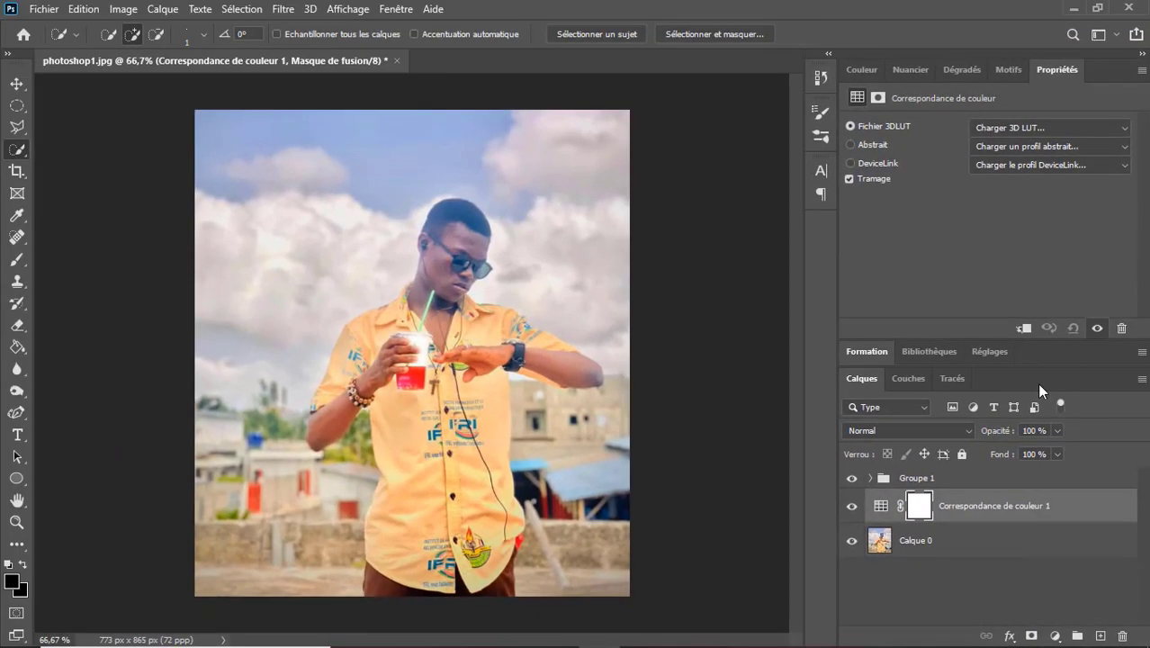
left_click(1002, 128)
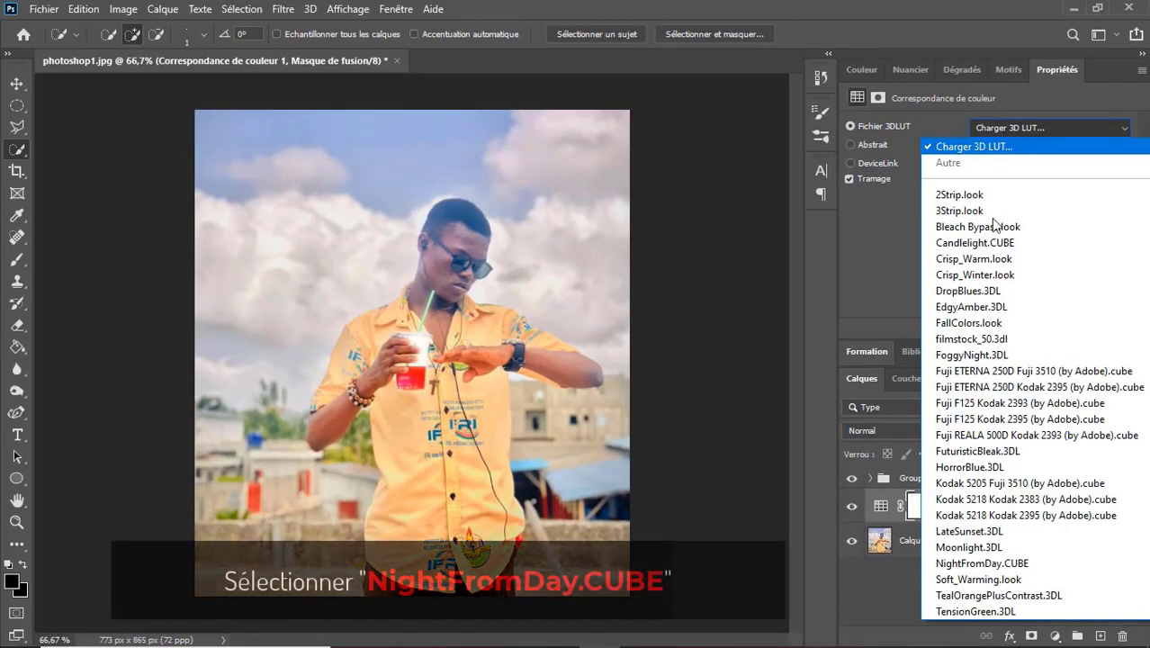
left_click(982, 564)
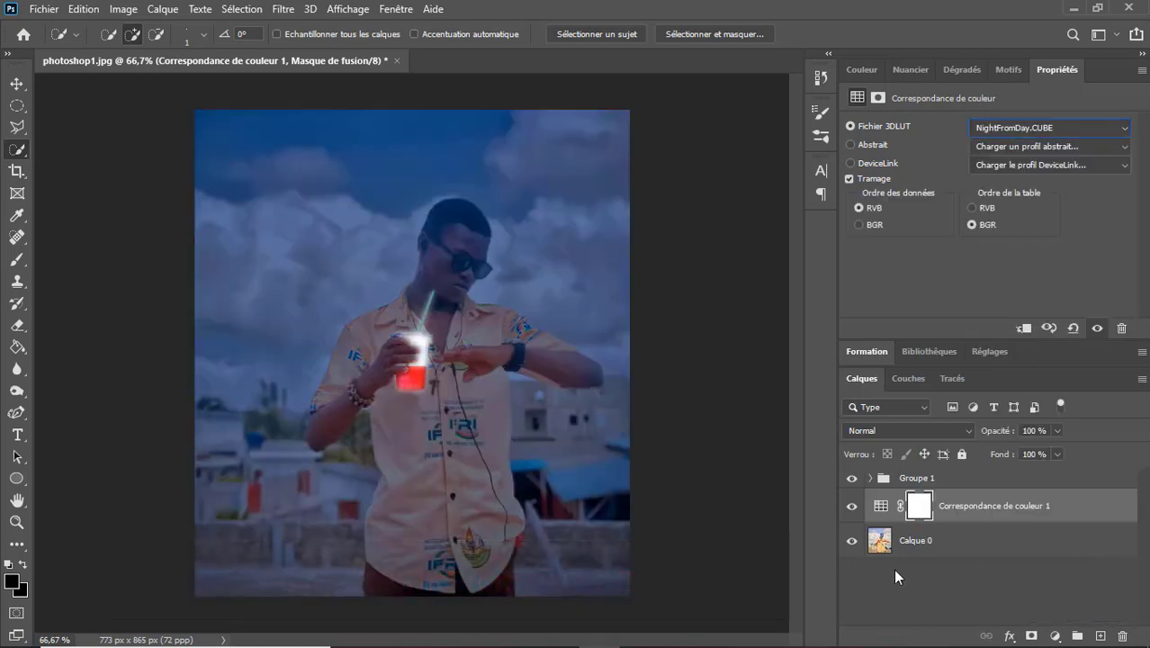
Step: Add a Luminosité/Contraste adjustment layer above the colour lookup
left_click(939, 541)
left_click(952, 513)
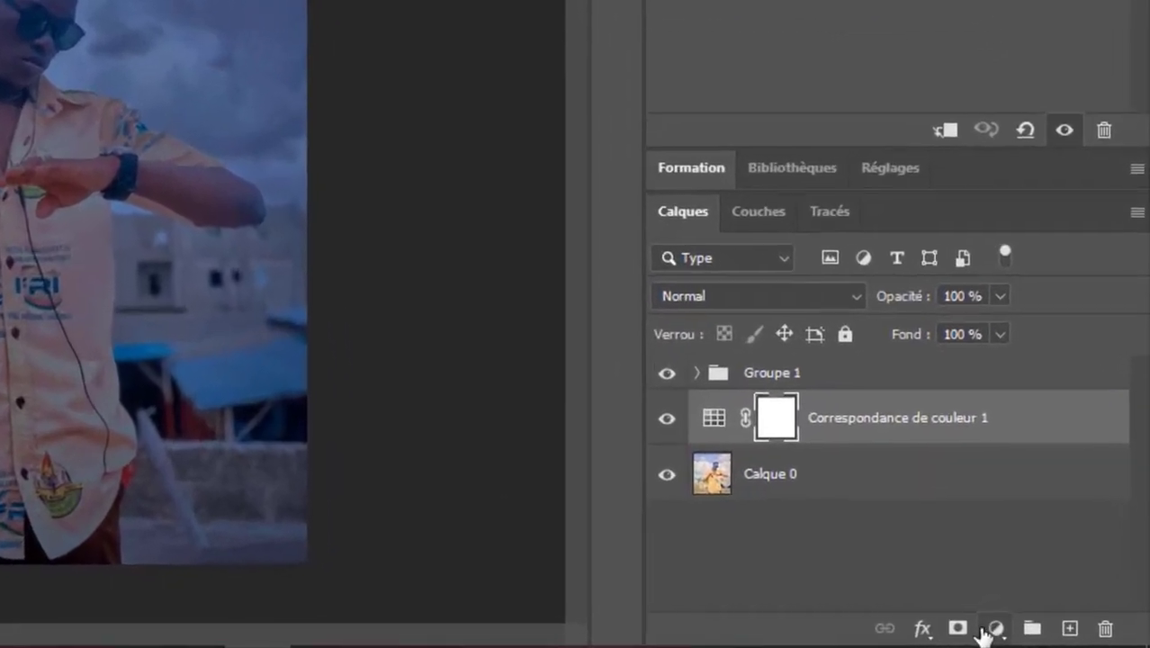
left_click(983, 632)
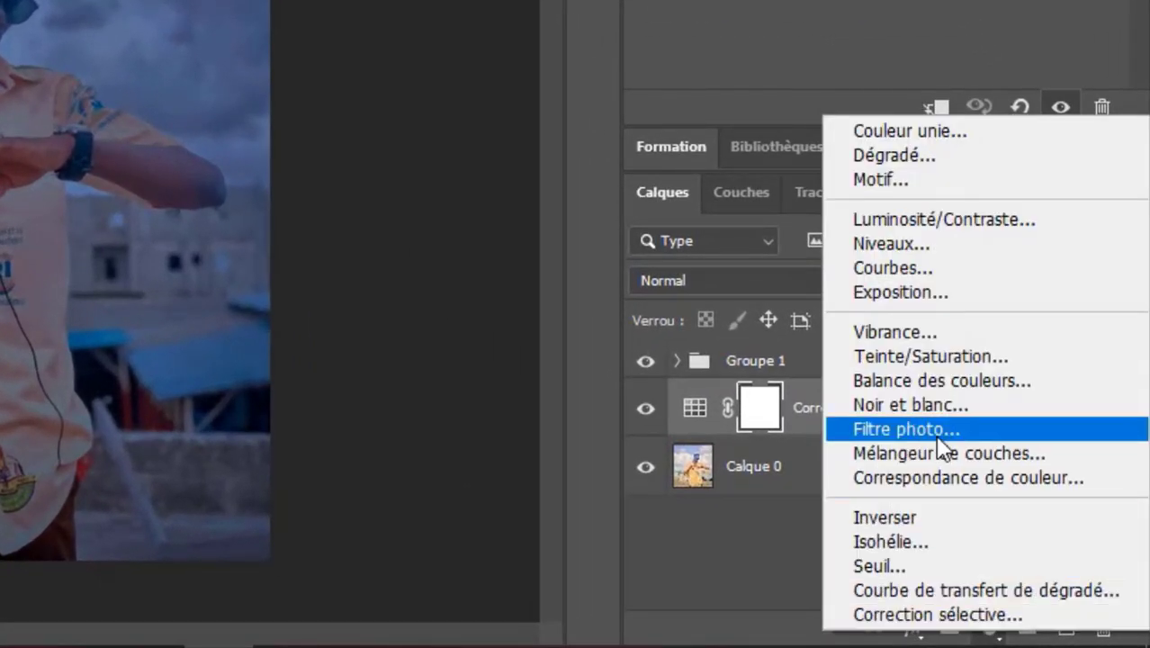
left_click(911, 220)
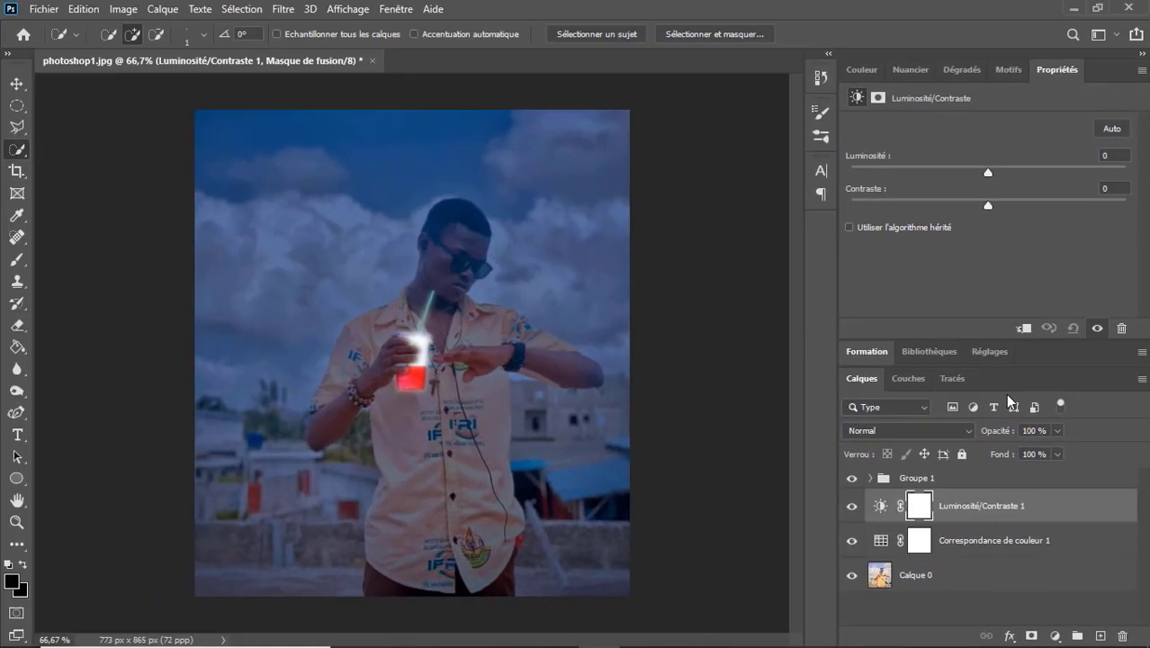
Step: Push the Luminosité/Contraste contrast to 100, then select Groupe 1
left_click_drag(989, 206, 1136, 205)
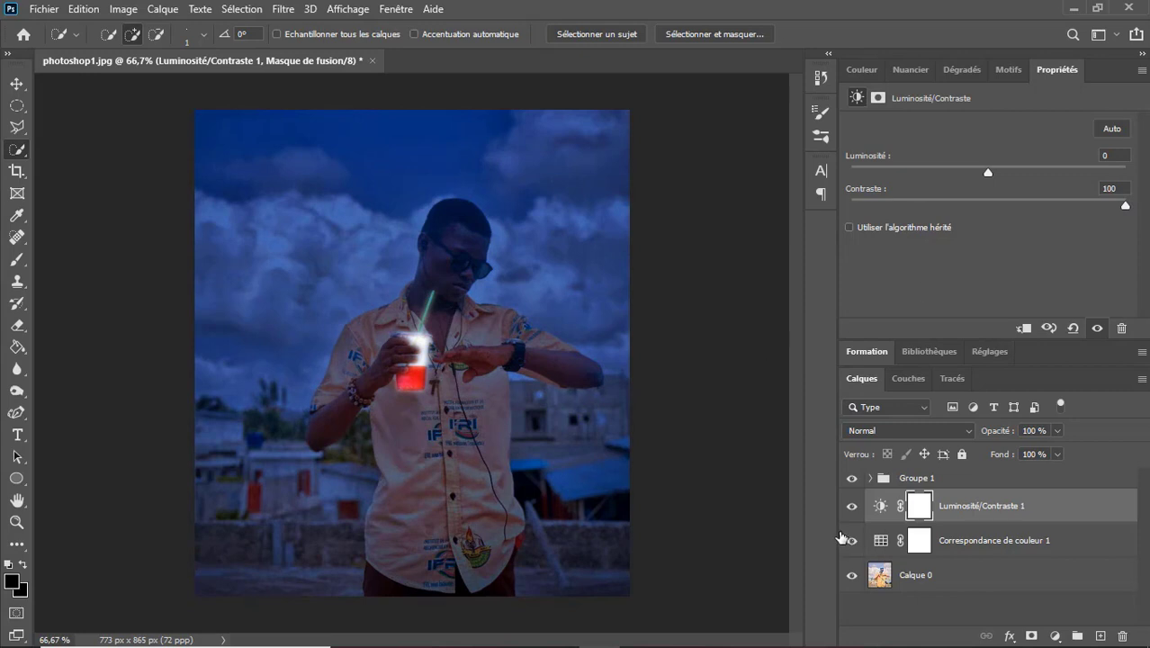
left_click(967, 484)
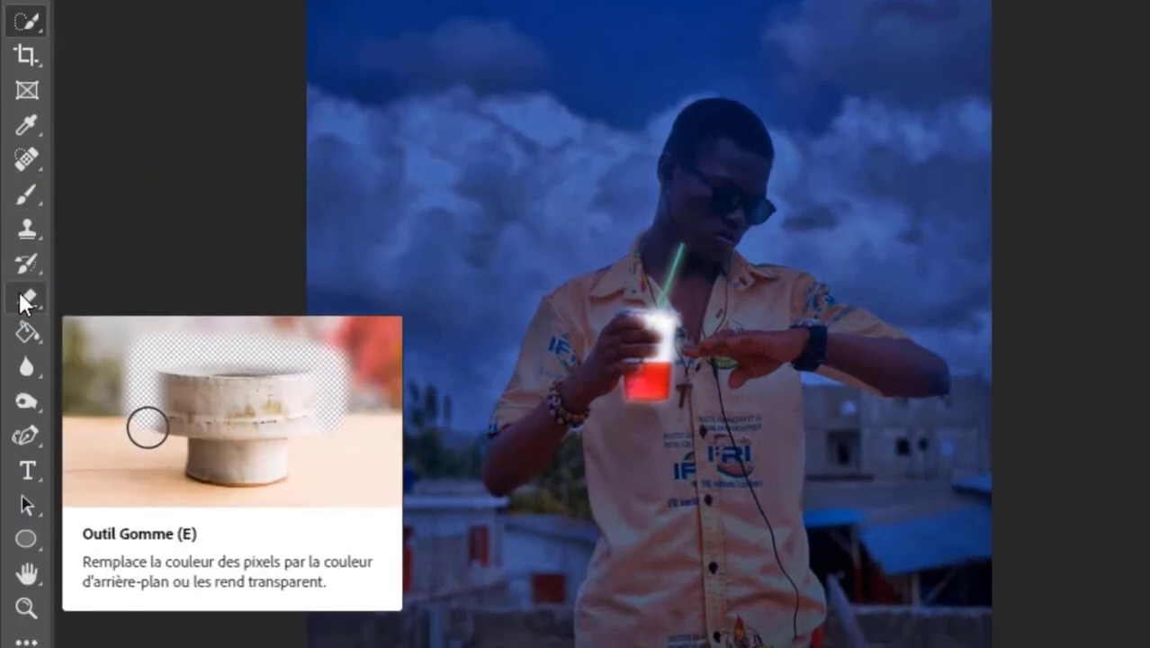
Step: Ready the Eraser with black 000000 foreground on the Correspondance de couleur 1 layer
left_click(24, 329)
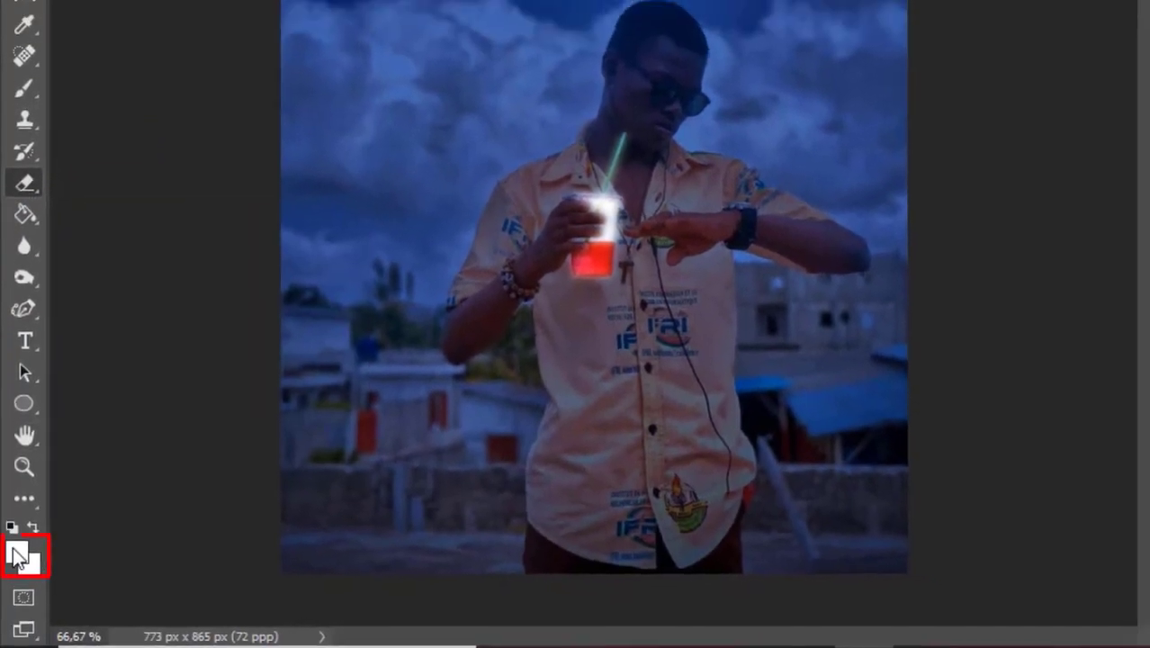
left_click(16, 547)
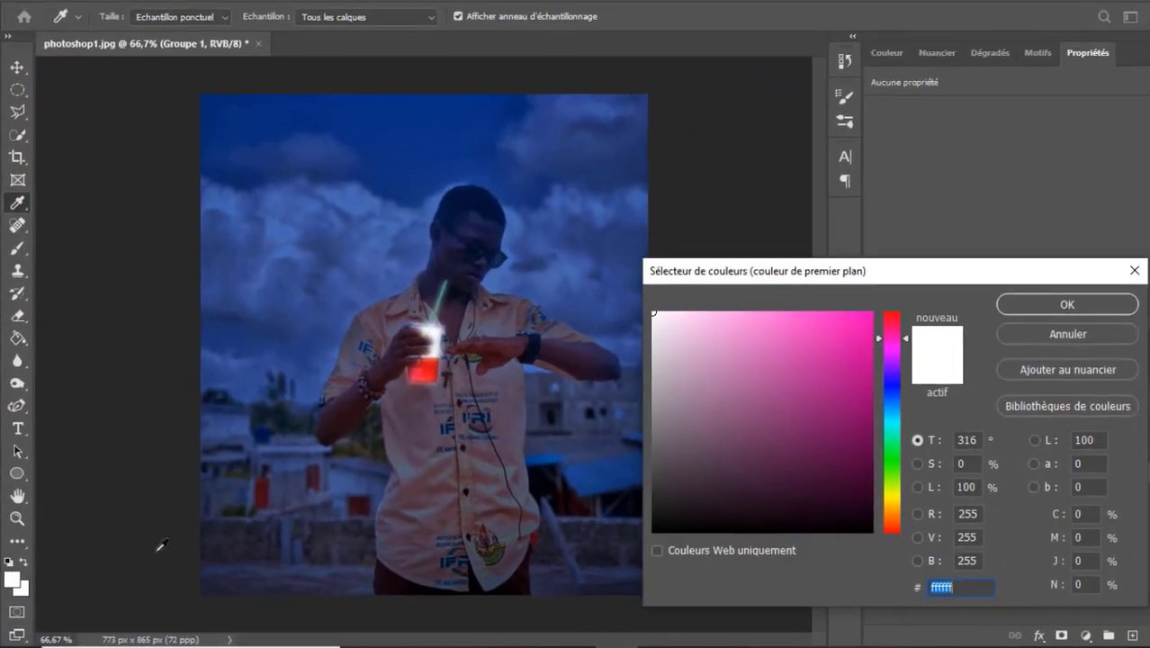
type("000000")
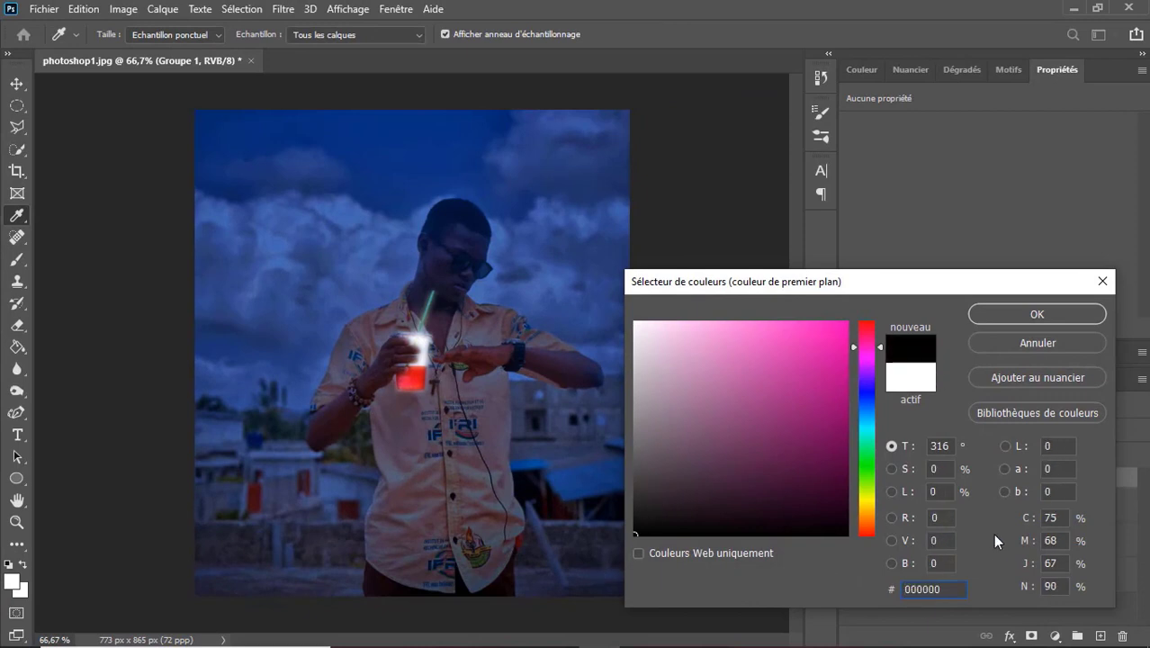
left_click(1037, 314)
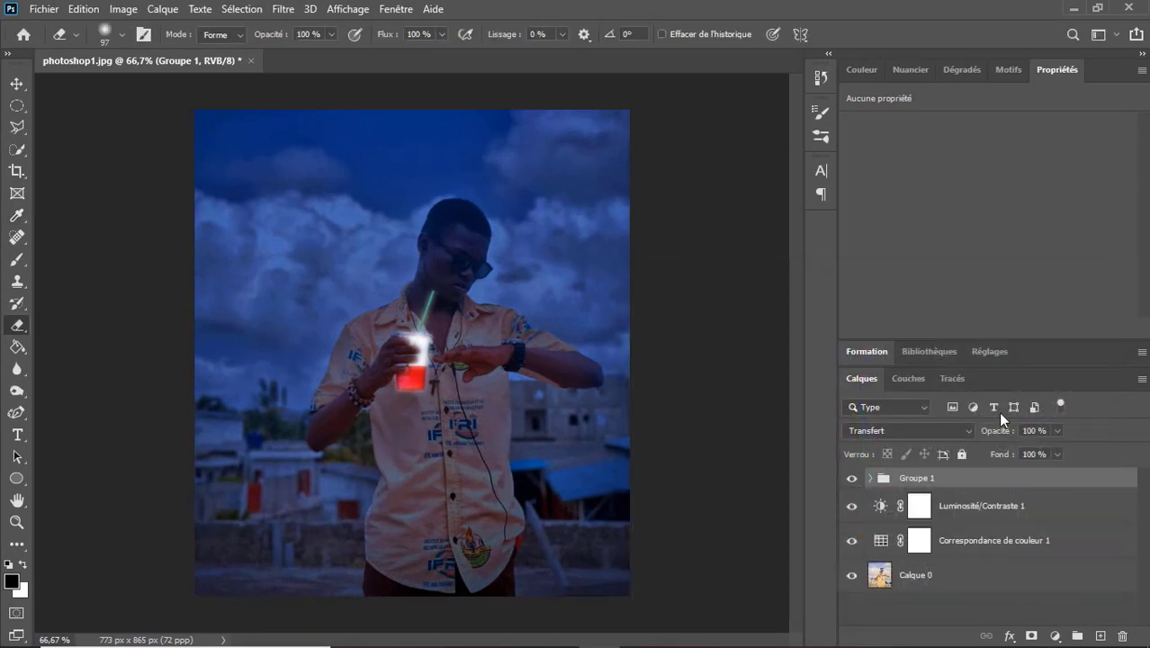
left_click(973, 546)
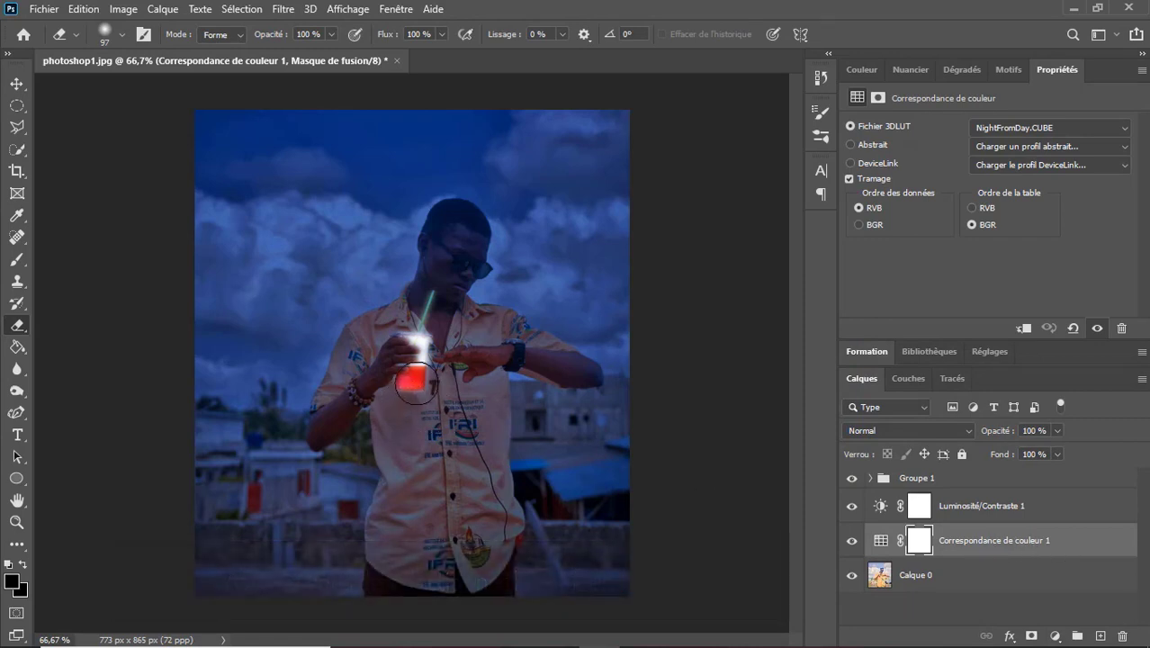
left_click_drag(475, 428, 488, 445)
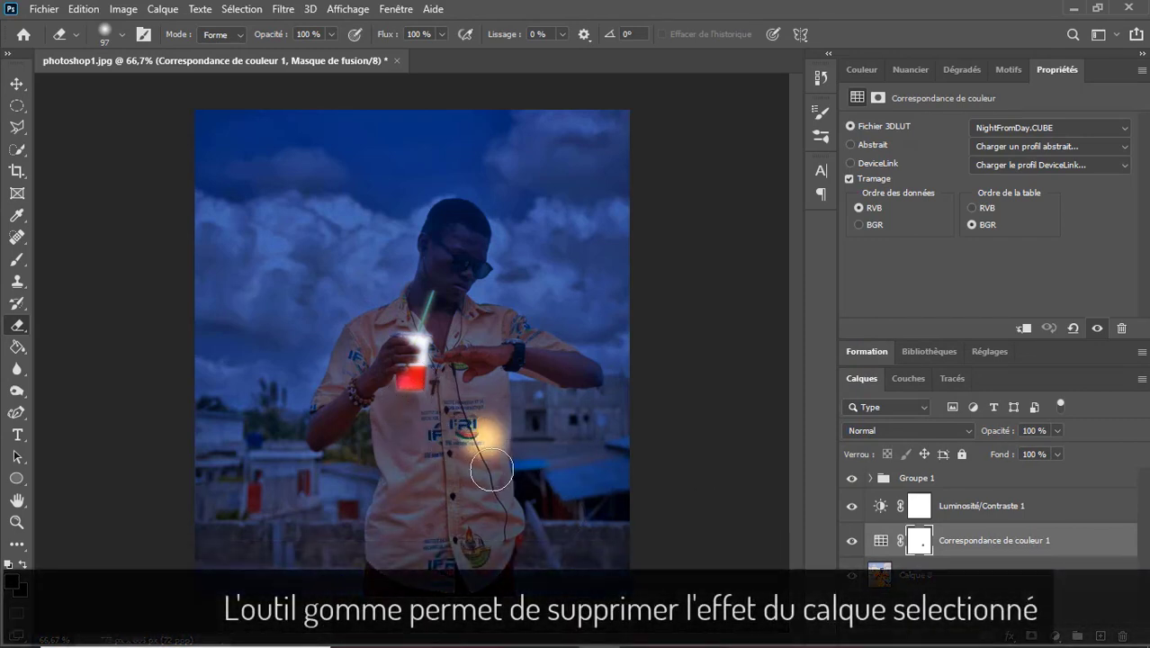
key("ctrl+z")
Step: Zoom in and, with a smaller eraser, remove the night look from the cup
key("ctrl+plus")
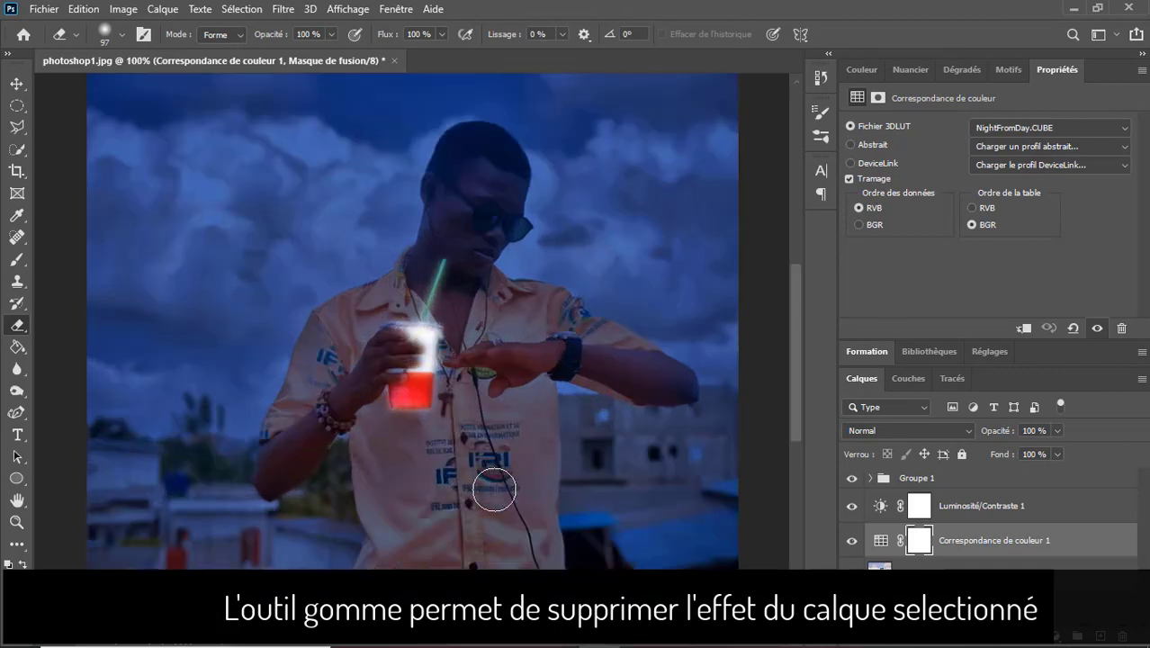
key("ctrl+plus")
left_click(115, 36)
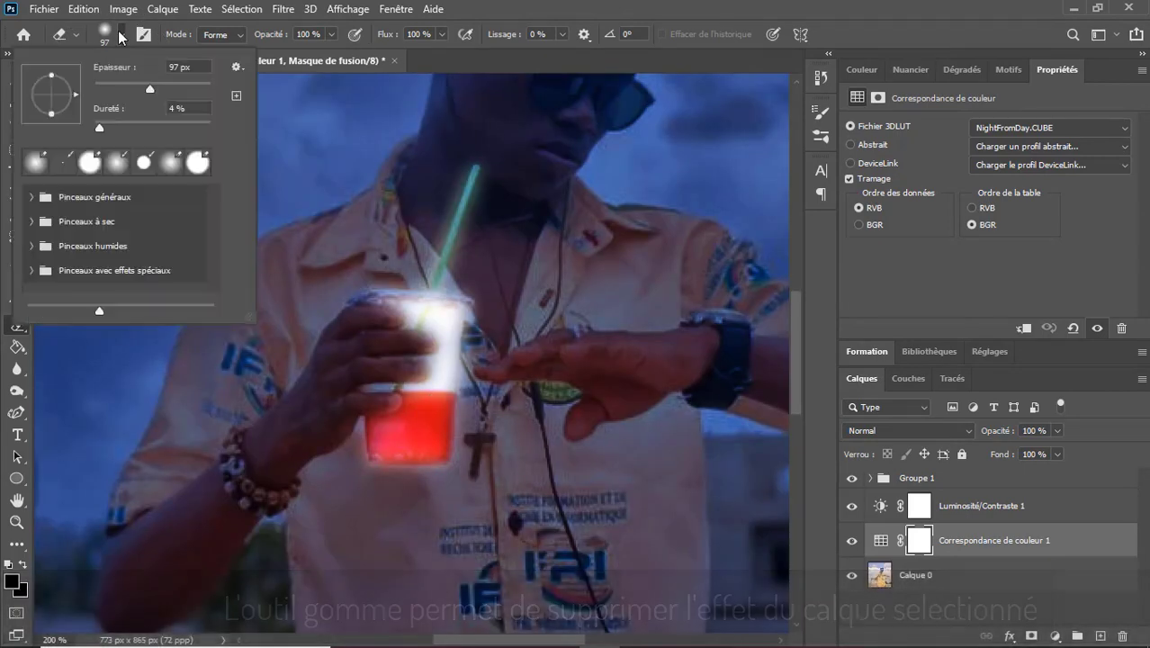
left_click(413, 398)
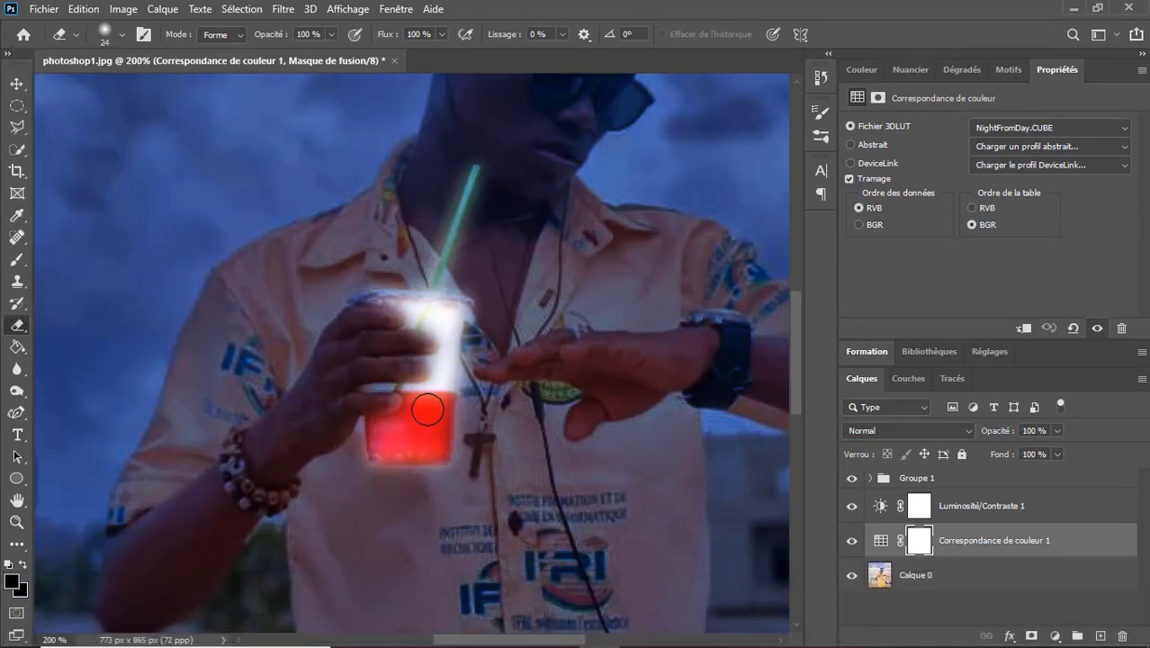
mouse_move(433, 408)
left_mouse_down()
mouse_move(393, 440)
mouse_move(382, 424)
mouse_move(389, 455)
mouse_move(440, 455)
mouse_move(452, 328)
mouse_move(445, 337)
mouse_move(460, 306)
mouse_move(450, 326)
mouse_move(434, 303)
mouse_move(407, 307)
mouse_move(385, 290)
left_mouse_up()
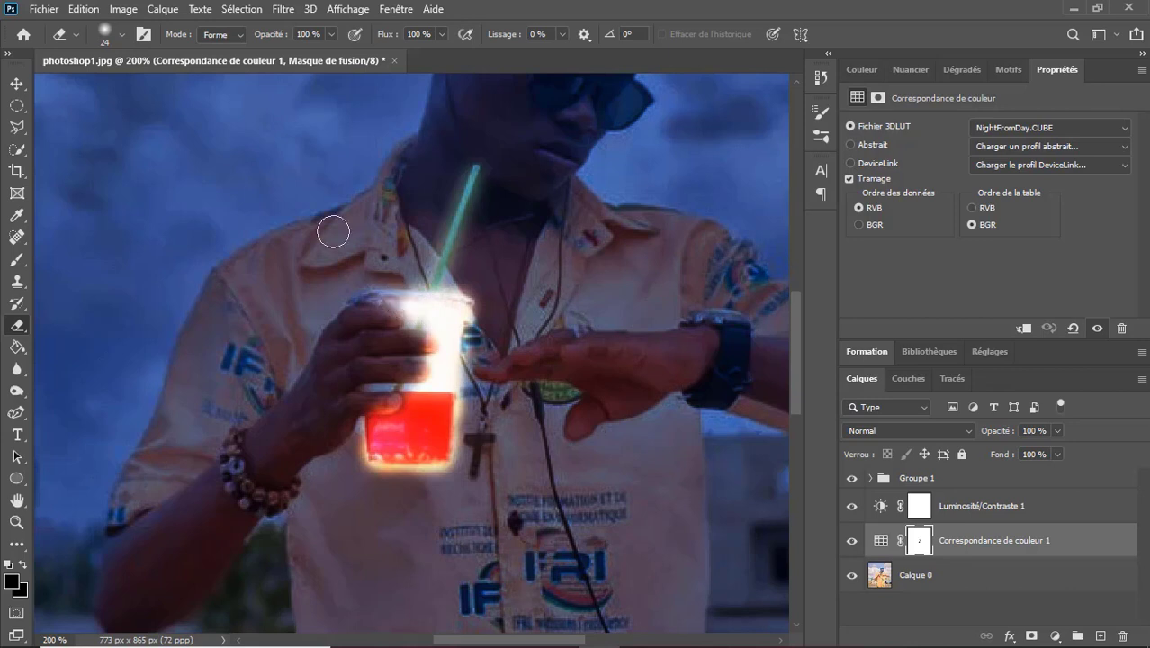
Step: Erase the night grade along the cup lid's edge, then around the cup with a 184 px eraser
left_click(123, 36)
left_click_drag(107, 88, 102, 90)
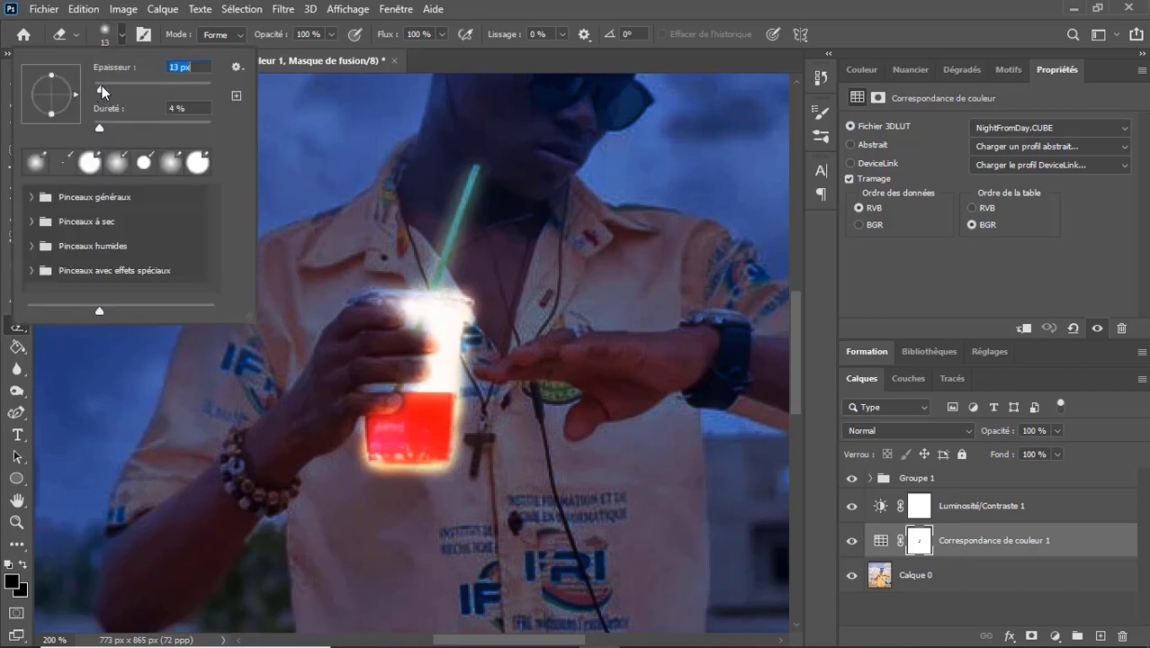
key("Return")
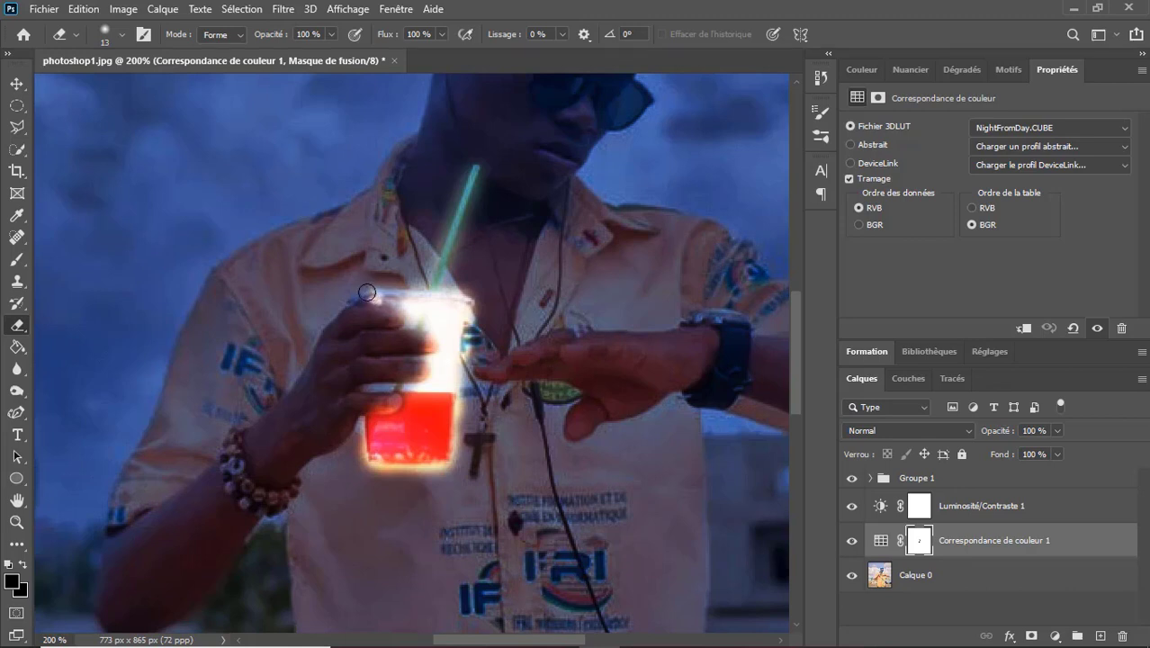
left_click_drag(368, 293, 418, 306)
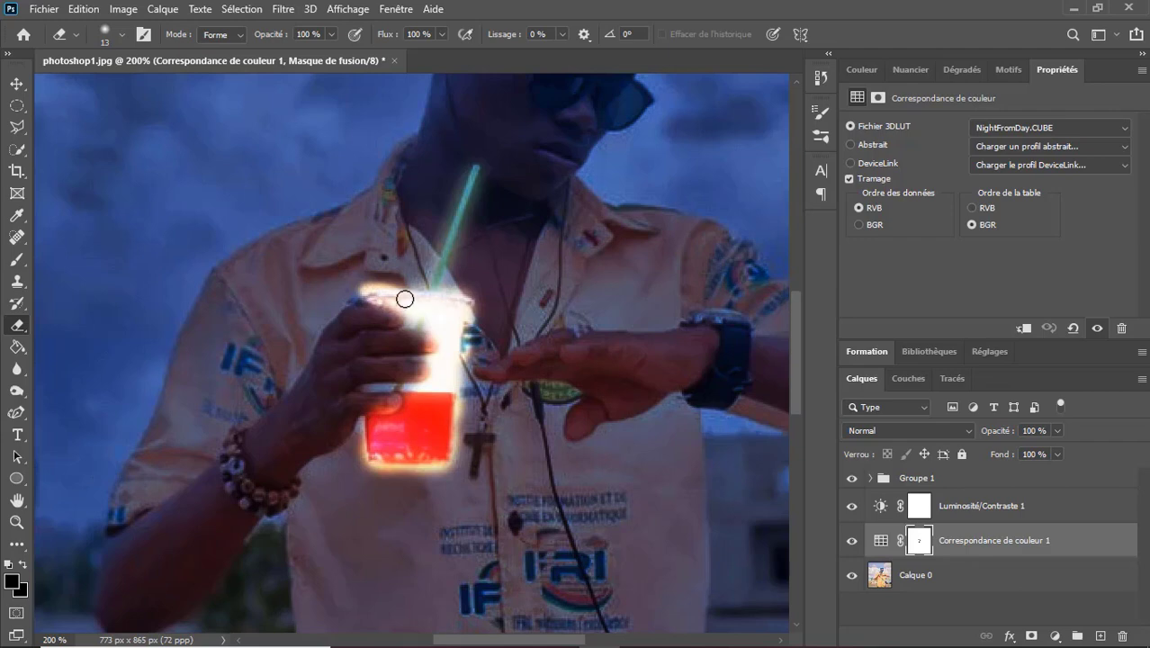
key("bracketleft")
key("bracketleft")
key("bracketleft")
left_click(122, 35)
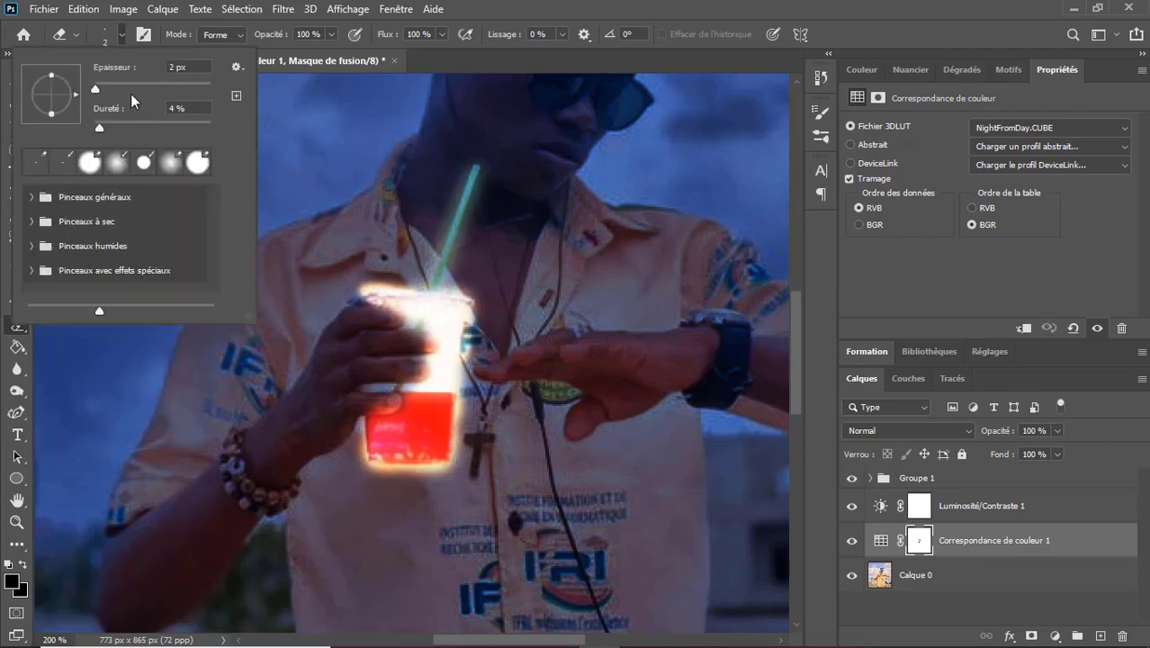
left_click_drag(157, 88, 177, 89)
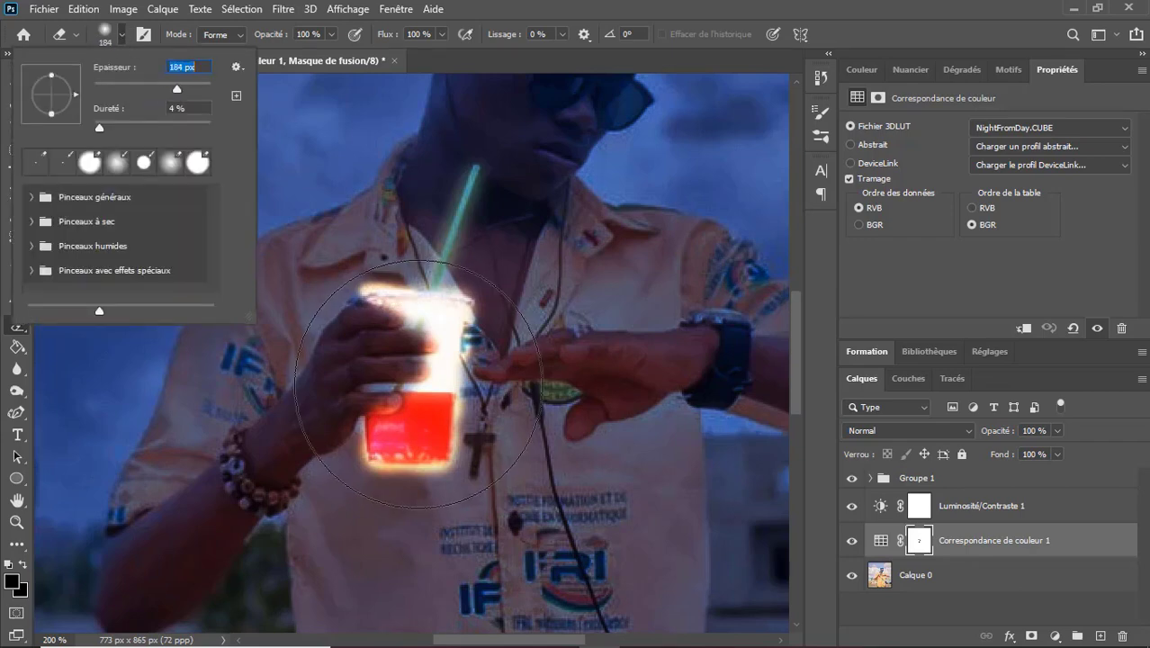
left_click(413, 382)
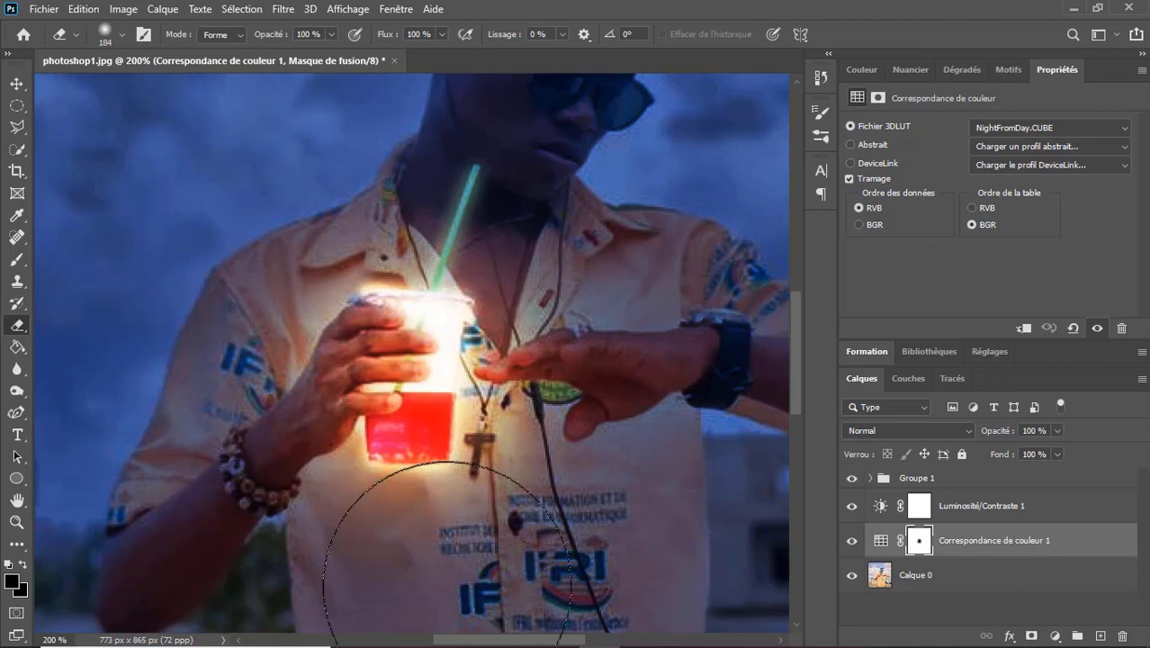
Step: With a 73 px eraser, clear the mask near the cup and around the collar
left_click(121, 34)
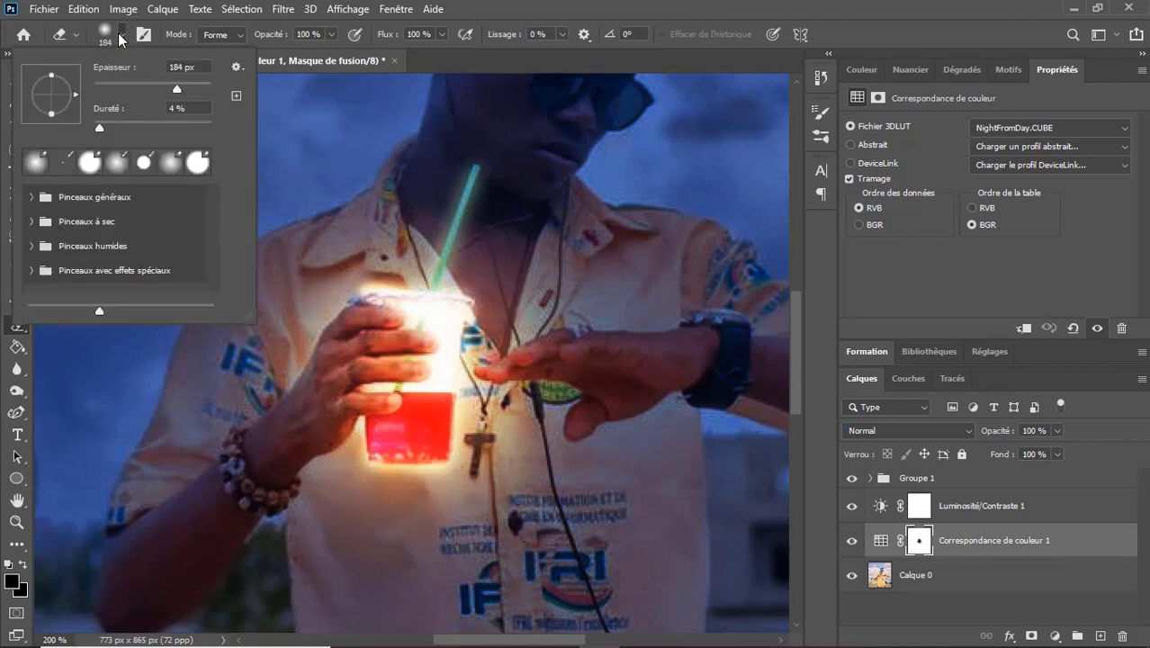
left_click_drag(113, 88, 109, 86)
type("73")
key("Return")
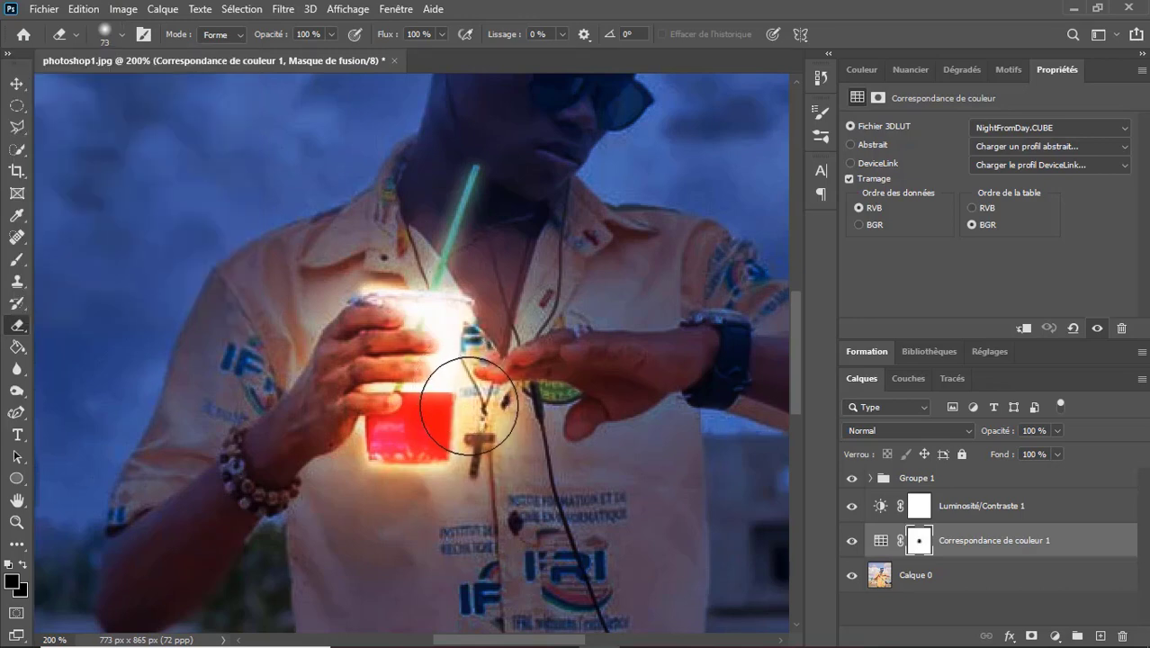
left_click(500, 286)
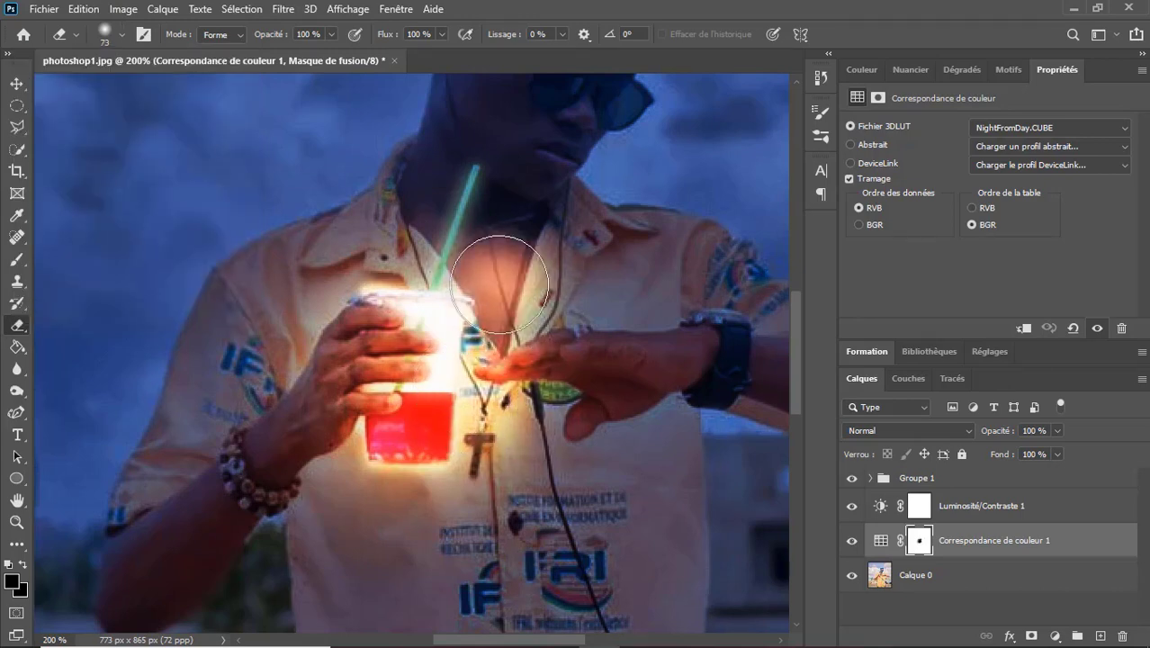
key("ctrl+minus")
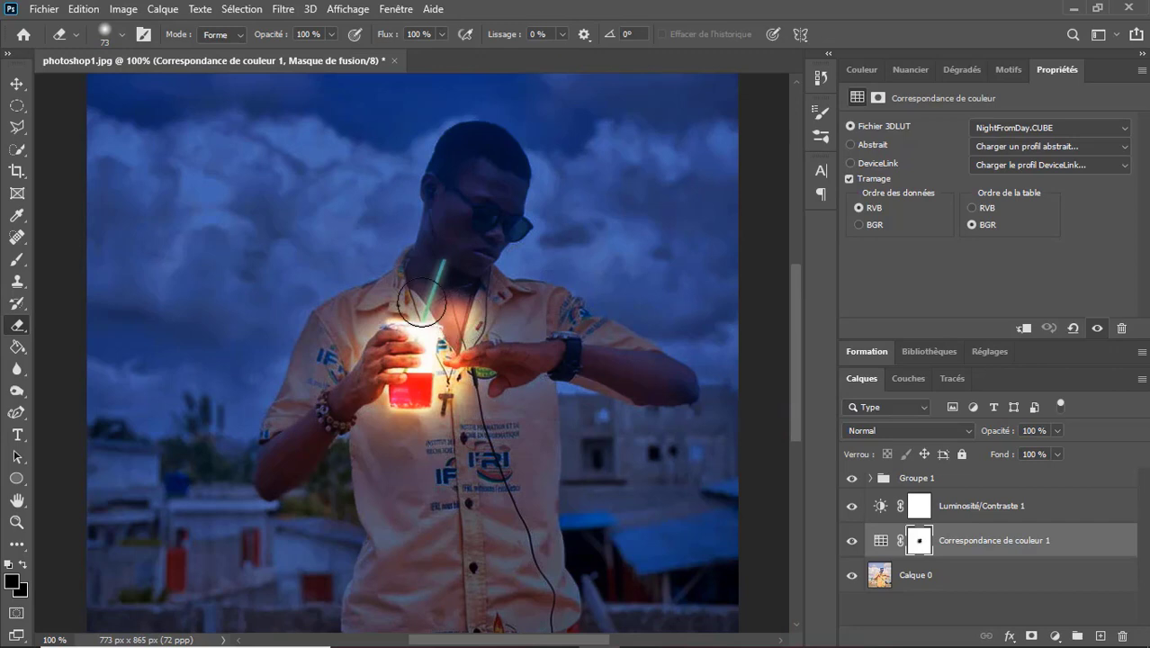
mouse_move(420, 307)
left_mouse_down()
mouse_move(408, 289)
mouse_move(450, 348)
mouse_move(494, 330)
mouse_move(447, 282)
mouse_move(440, 245)
mouse_move(468, 293)
left_mouse_up()
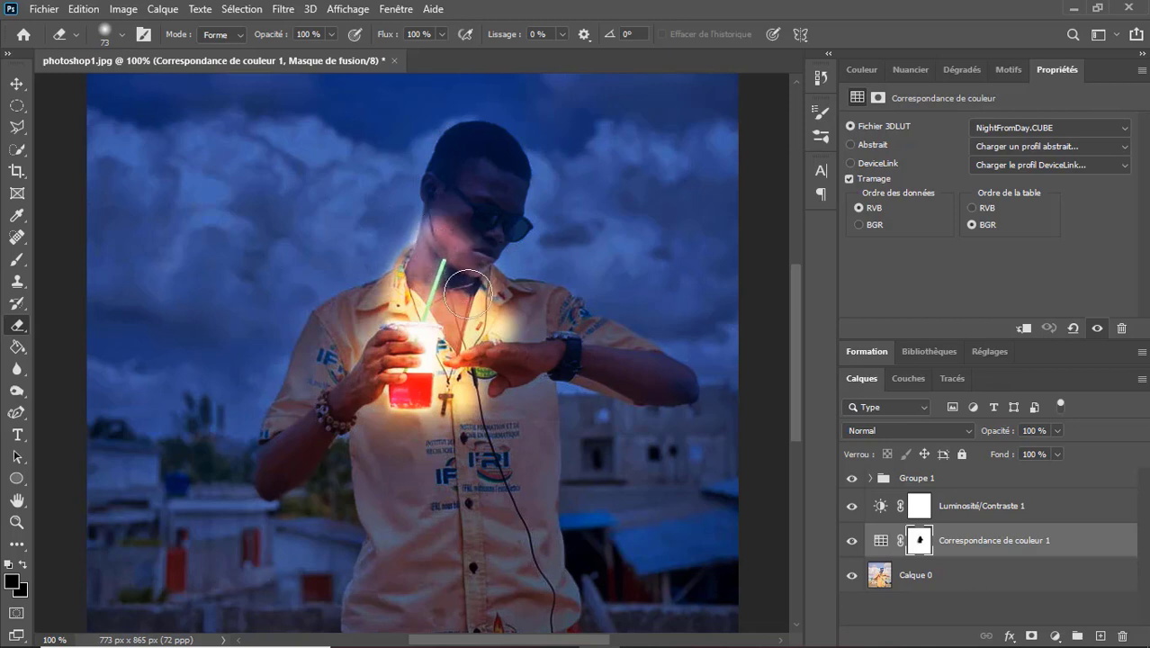
Step: Erase the mask over the chest and hand with a 158 px eraser, undoing the left-collar stroke
left_click(122, 34)
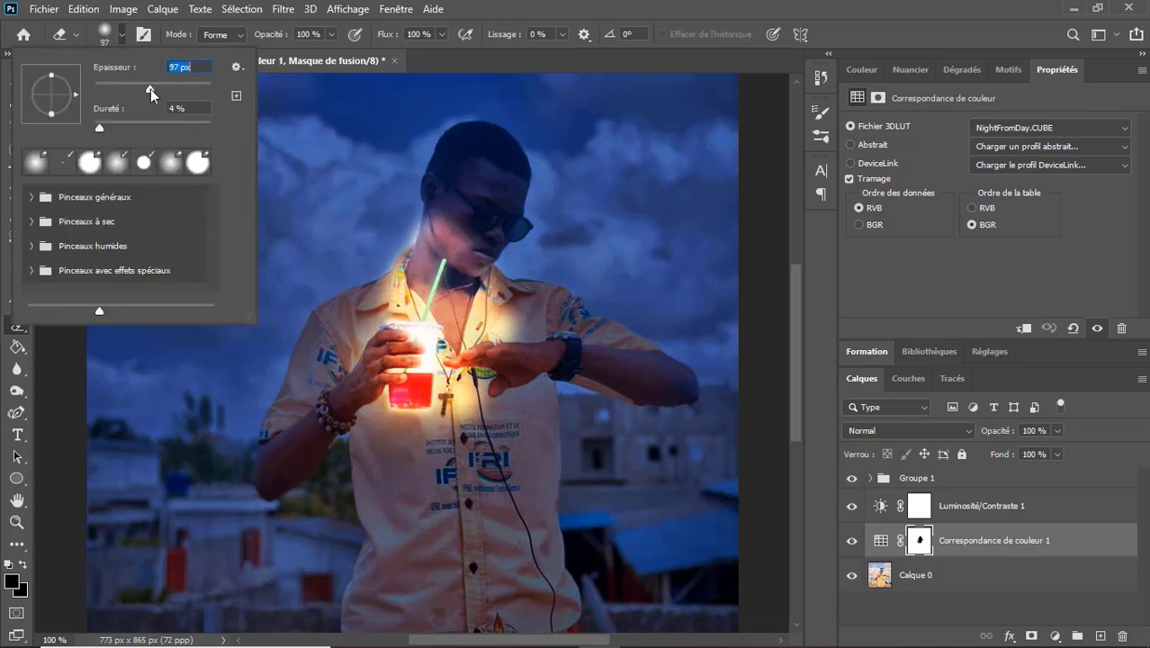
left_click_drag(150, 89, 169, 88)
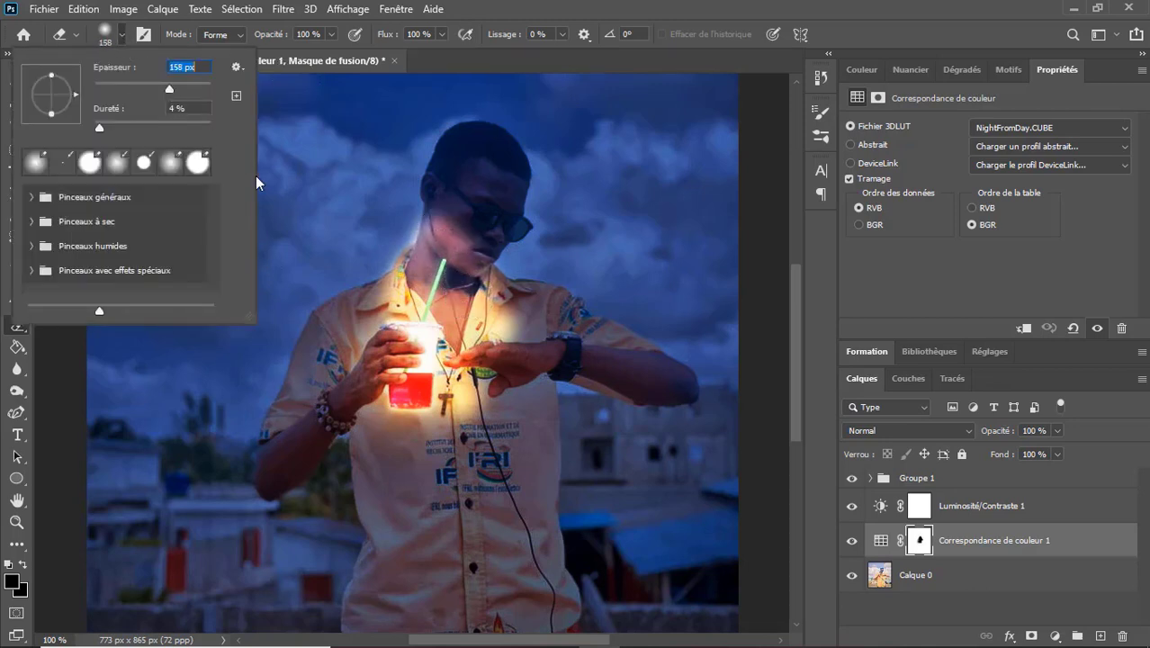
left_click(431, 303)
mouse_move(463, 307)
left_mouse_down()
mouse_move(477, 336)
mouse_move(385, 257)
left_mouse_up()
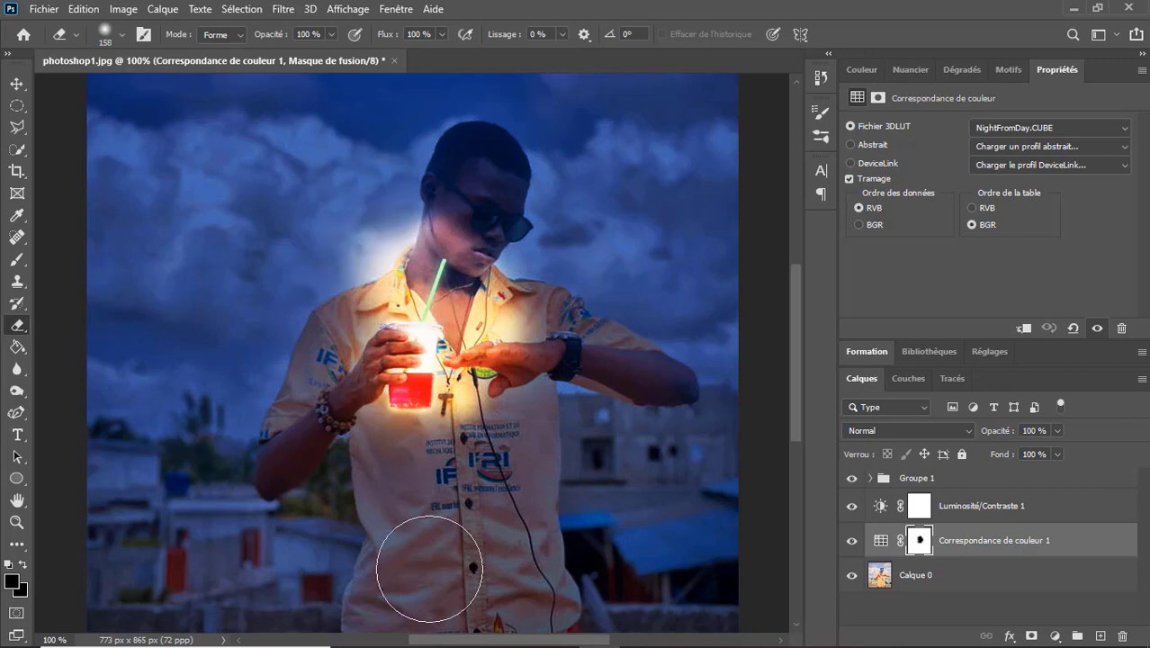
key("ctrl+z")
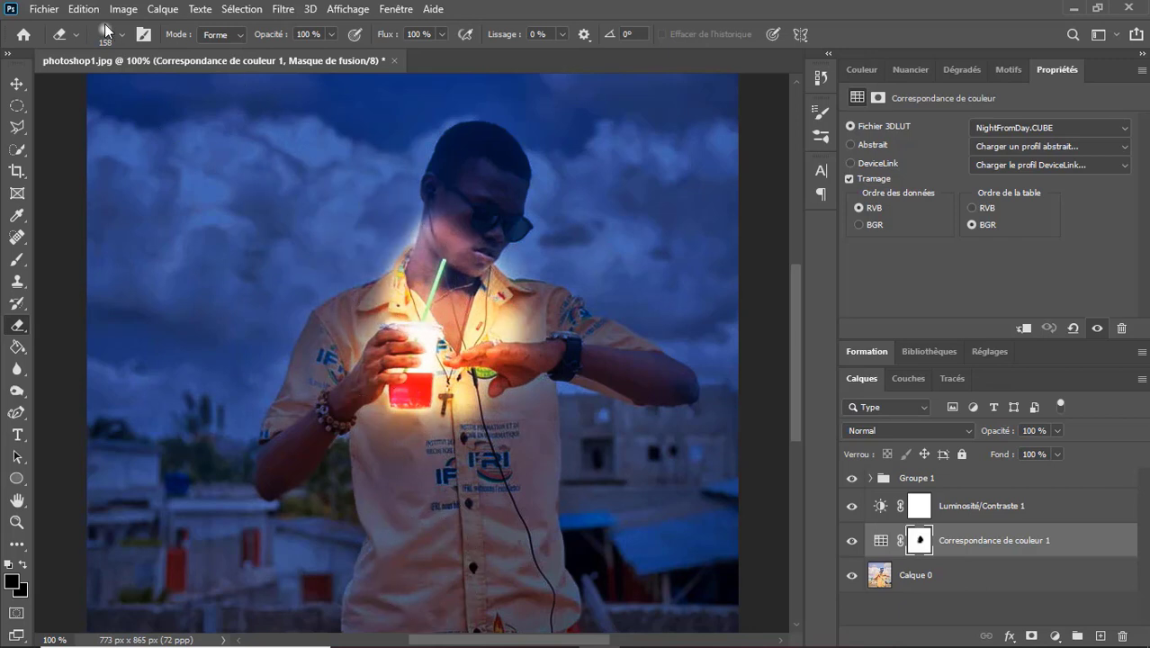
Step: Set the eraser to 40 px and fit the whole image in the window
left_click(123, 35)
left_click(117, 84)
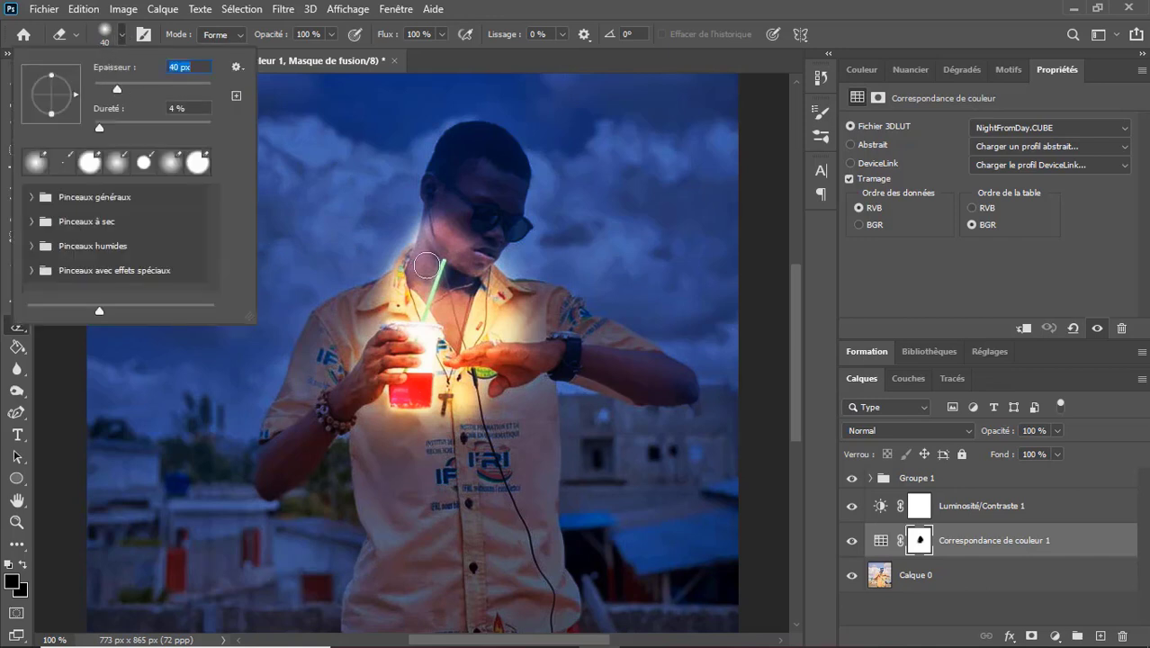
key("Return")
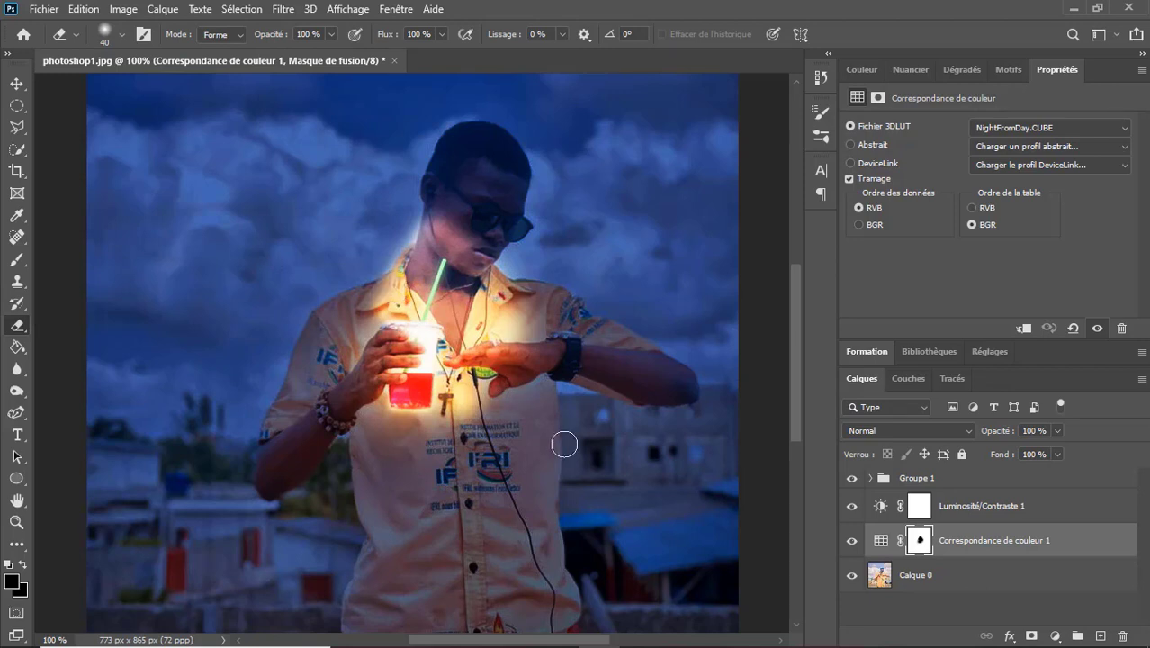
key("ctrl+minus")
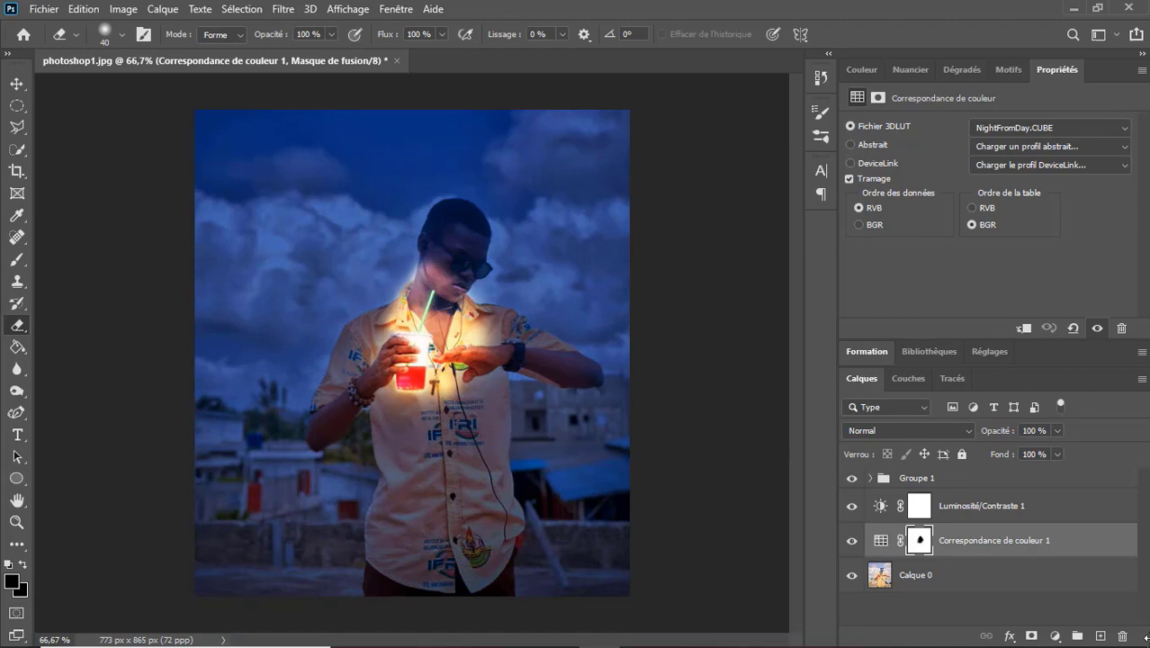
Step: Add Calque 2 above Groupe 1 with a cyan 00fff0 Lueur externe of about 21 px
left_click(1045, 479)
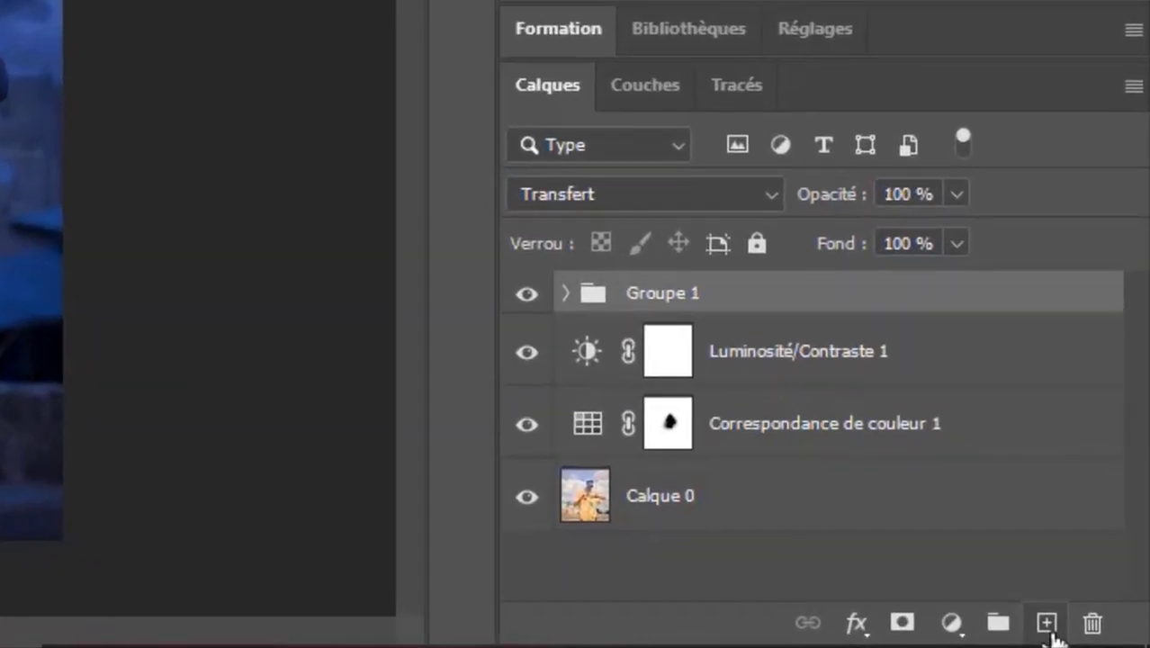
left_click(1073, 629)
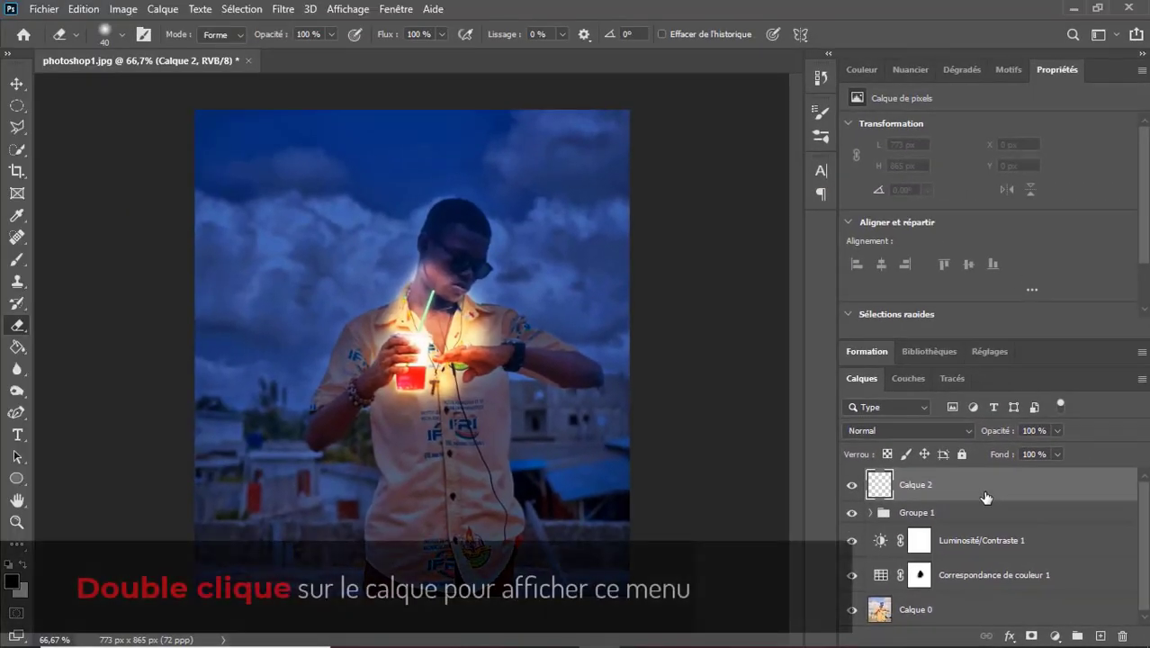
double_click(987, 494)
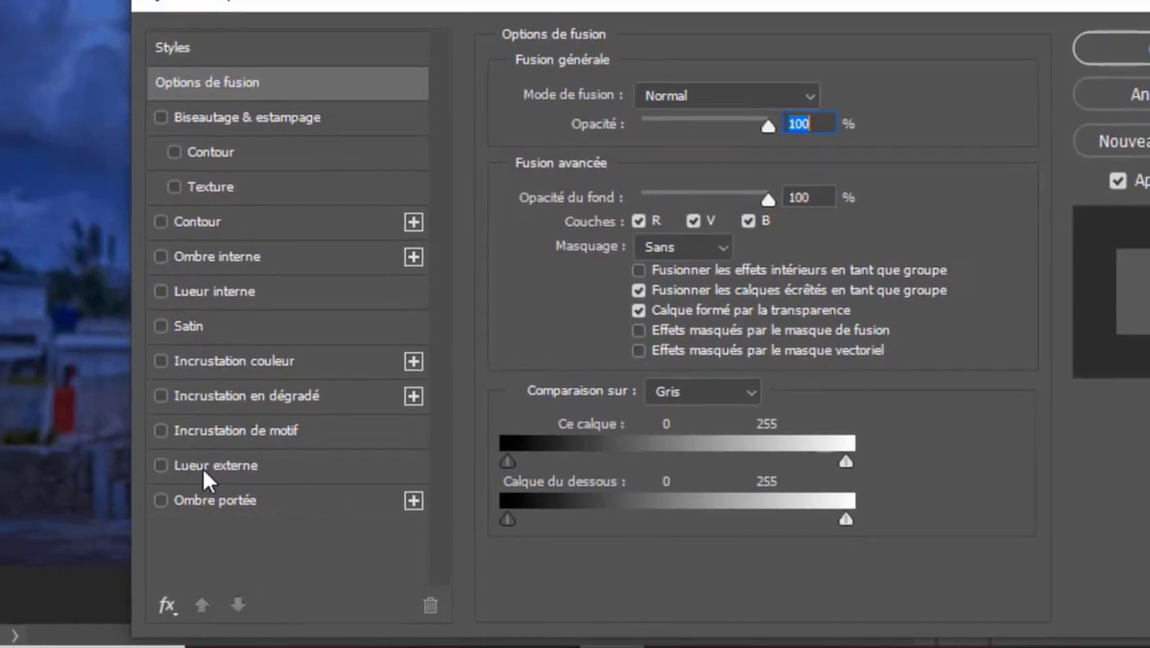
left_click(189, 464)
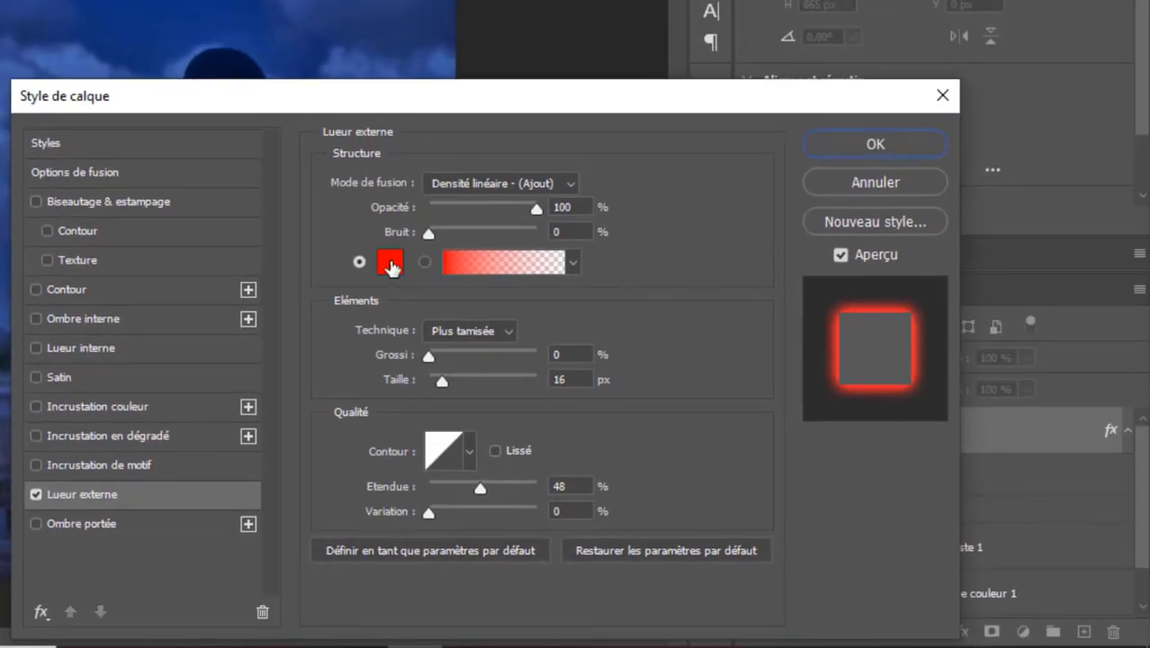
left_click(390, 262)
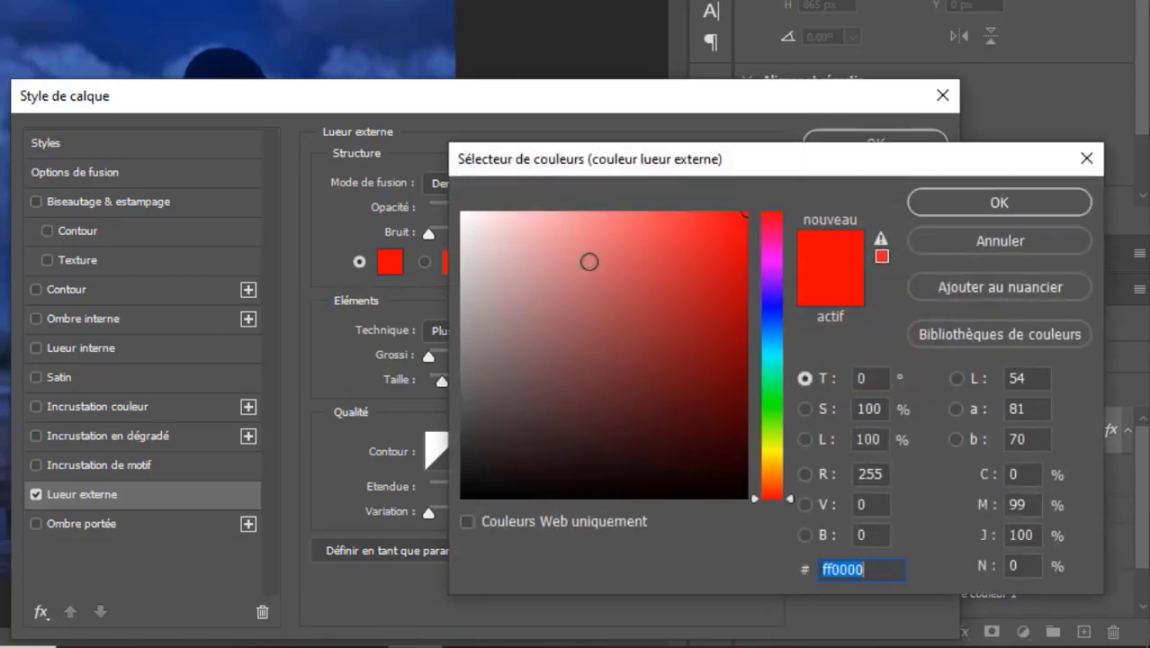
left_click(777, 359)
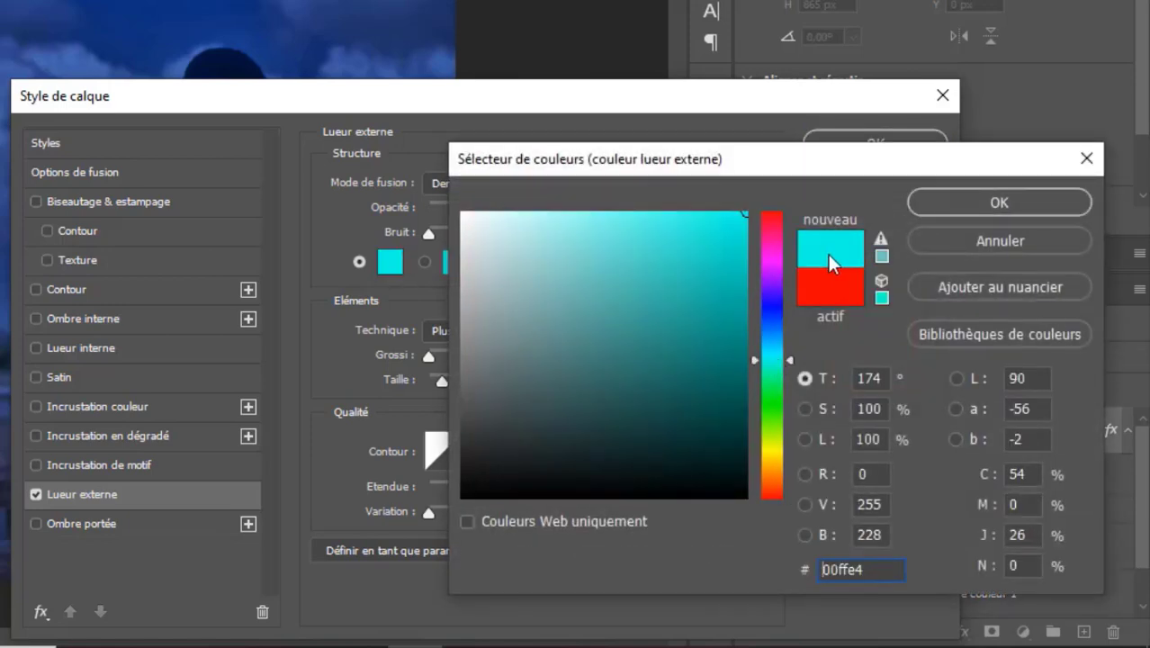
left_click(759, 357)
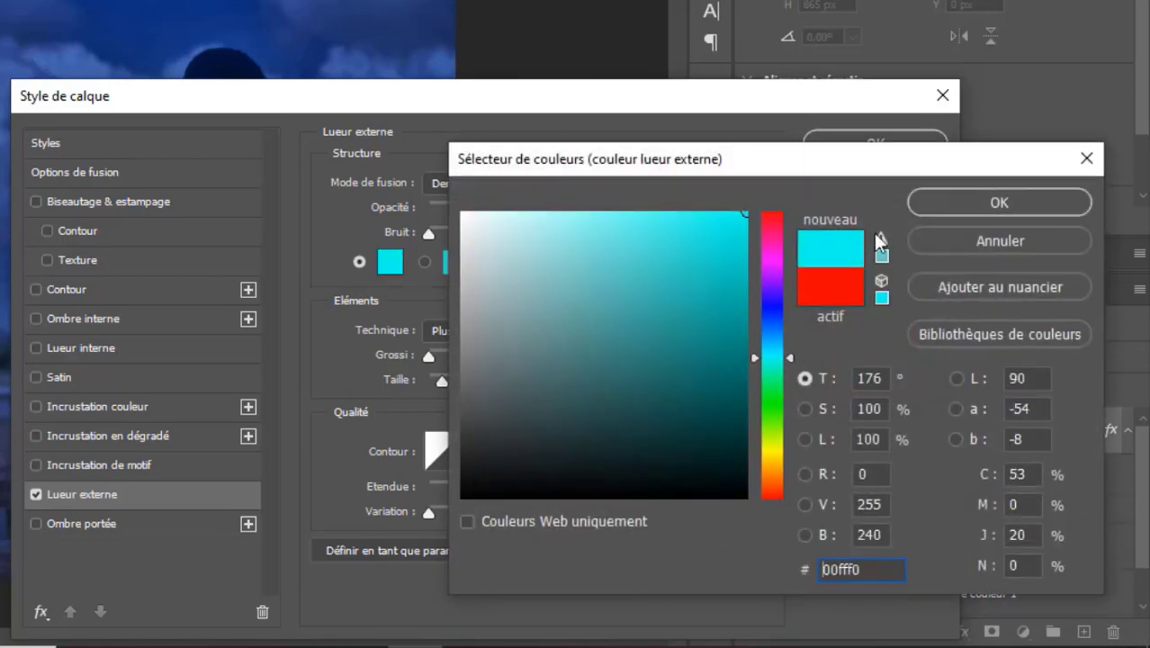
left_click(932, 200)
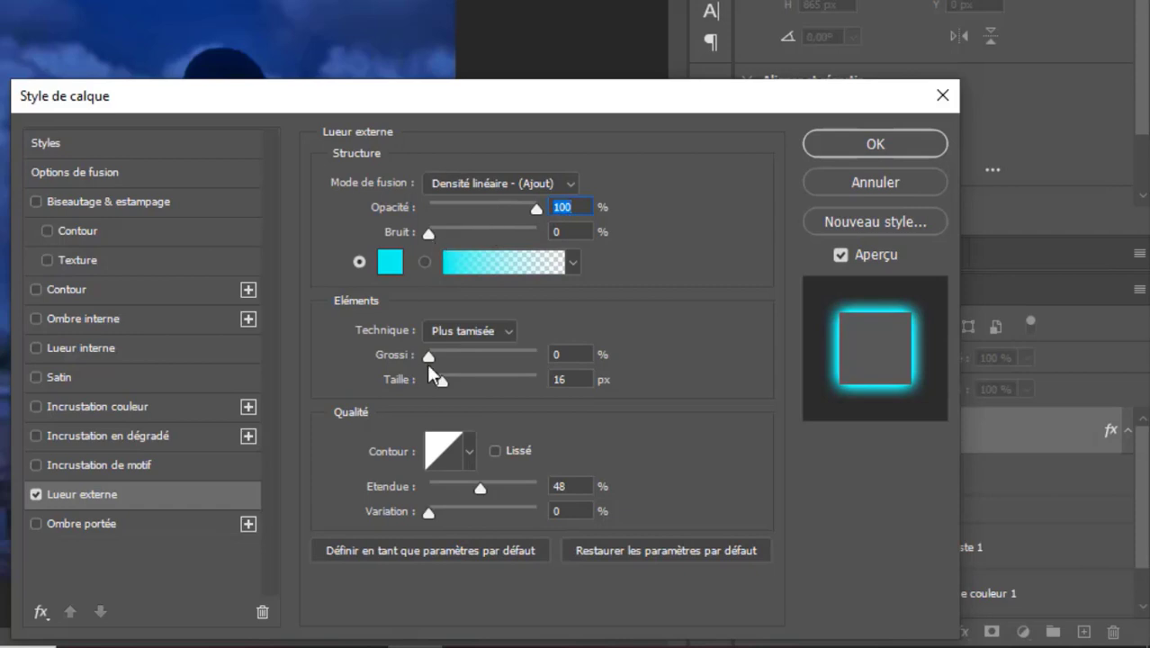
left_click_drag(441, 383, 445, 382)
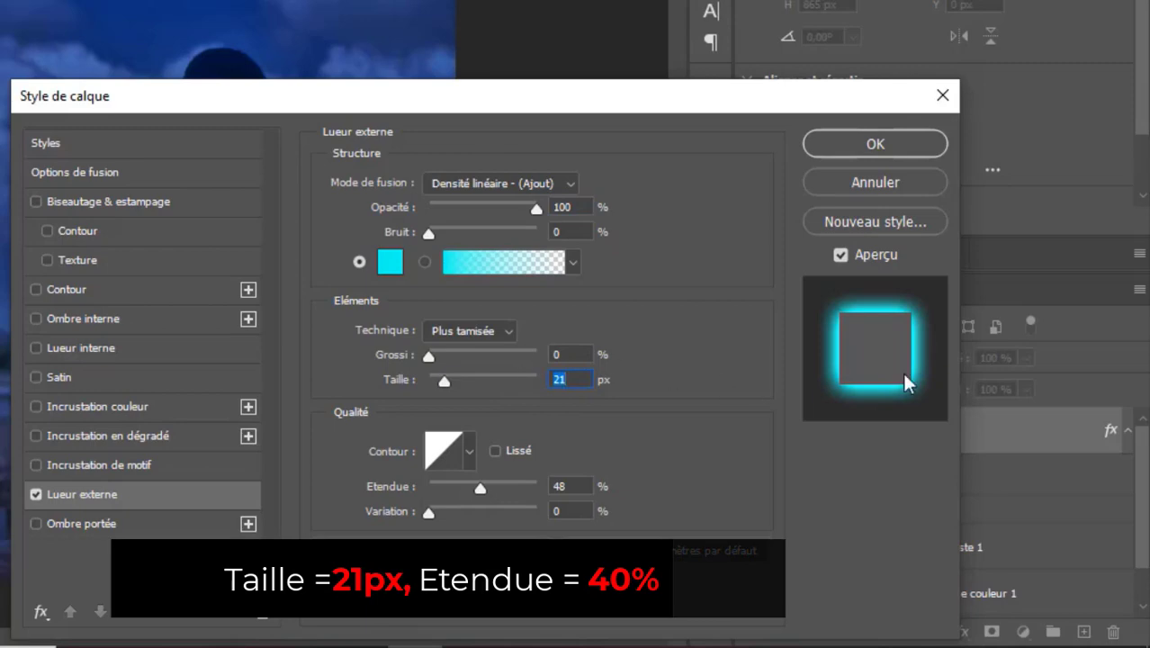
left_click(840, 142)
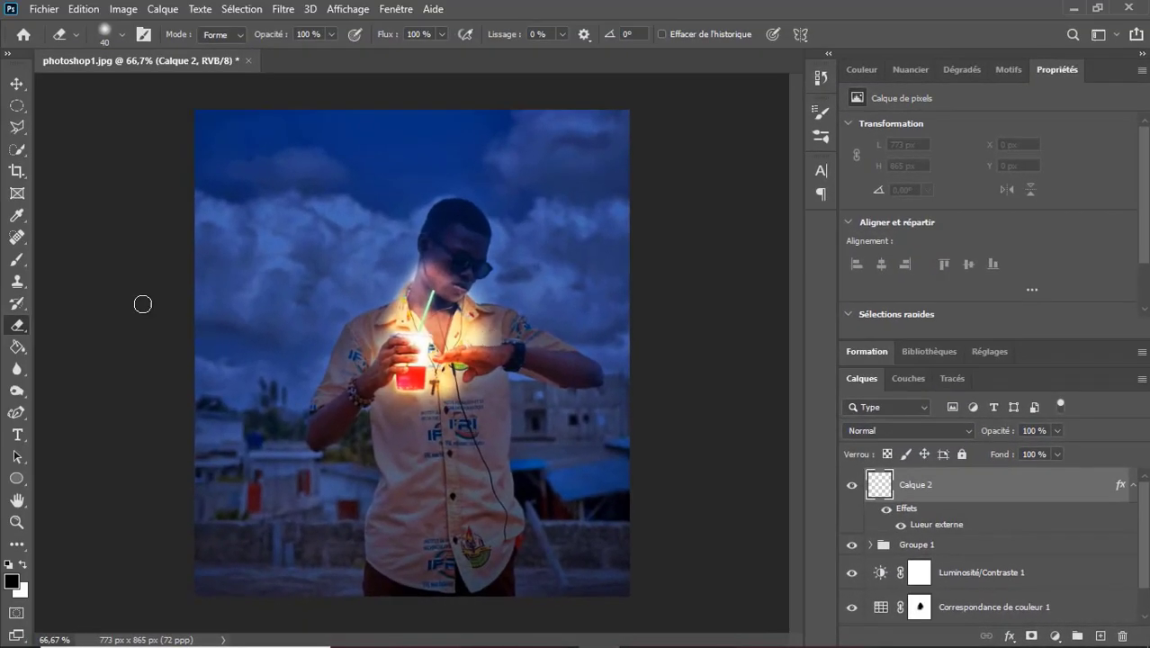
Step: Switch to the Brush with a small, hard-edged tip of about 94% hardness
left_click(16, 260)
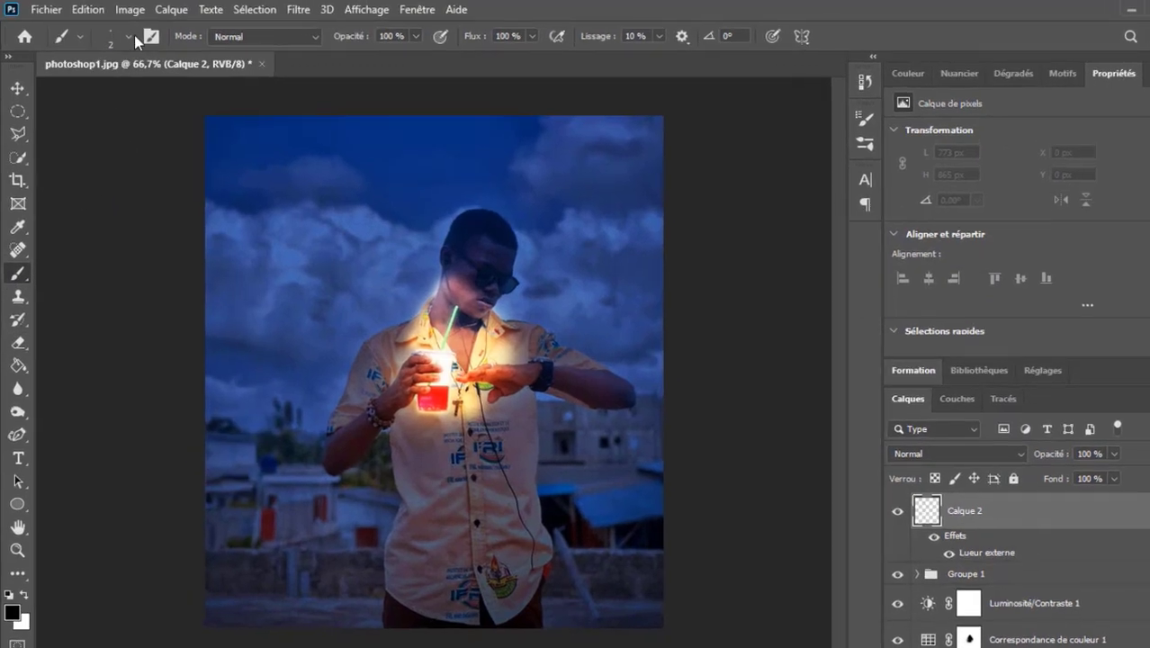
left_click(122, 34)
left_click_drag(153, 142, 159, 136)
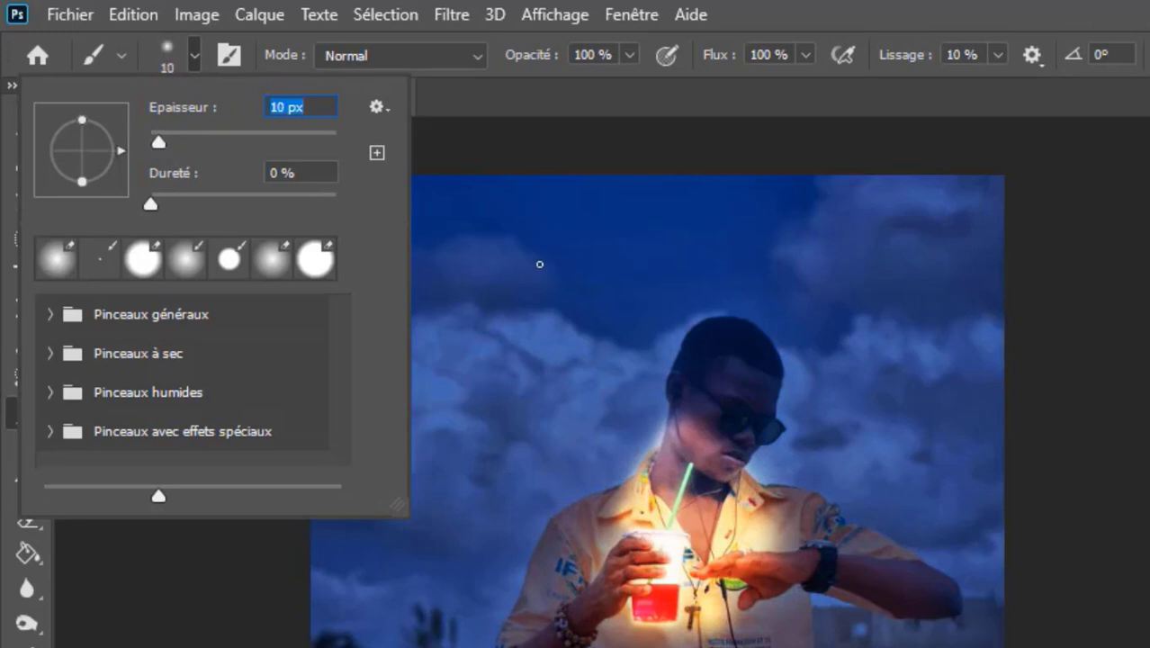
left_click_drag(163, 200, 327, 213)
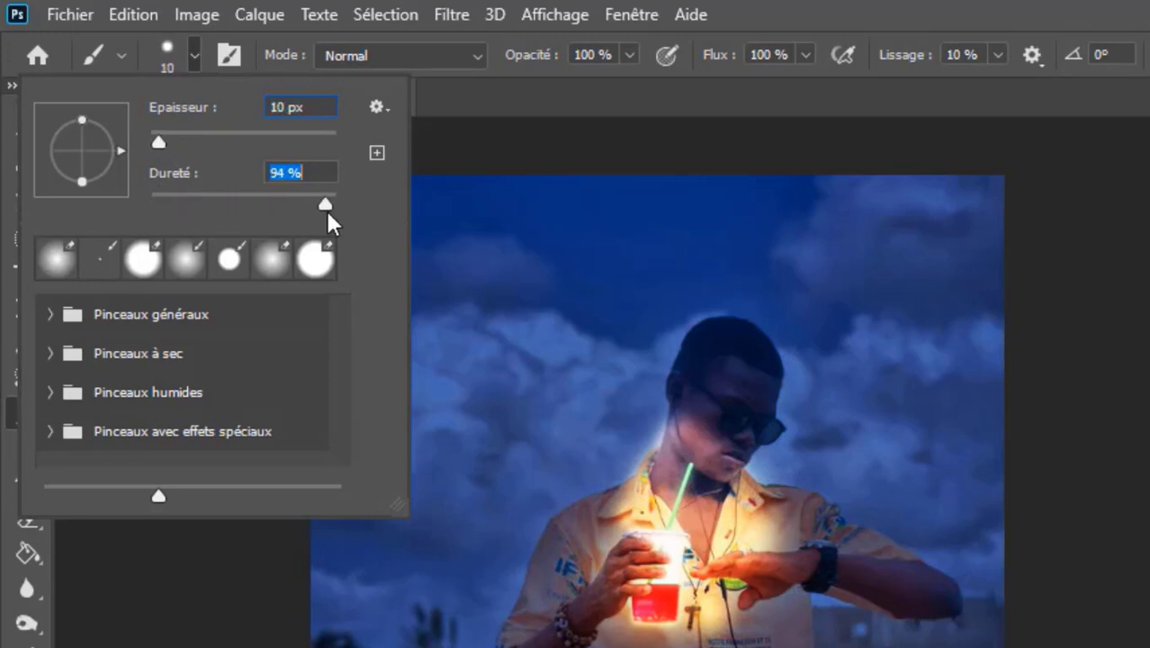
left_click(501, 115)
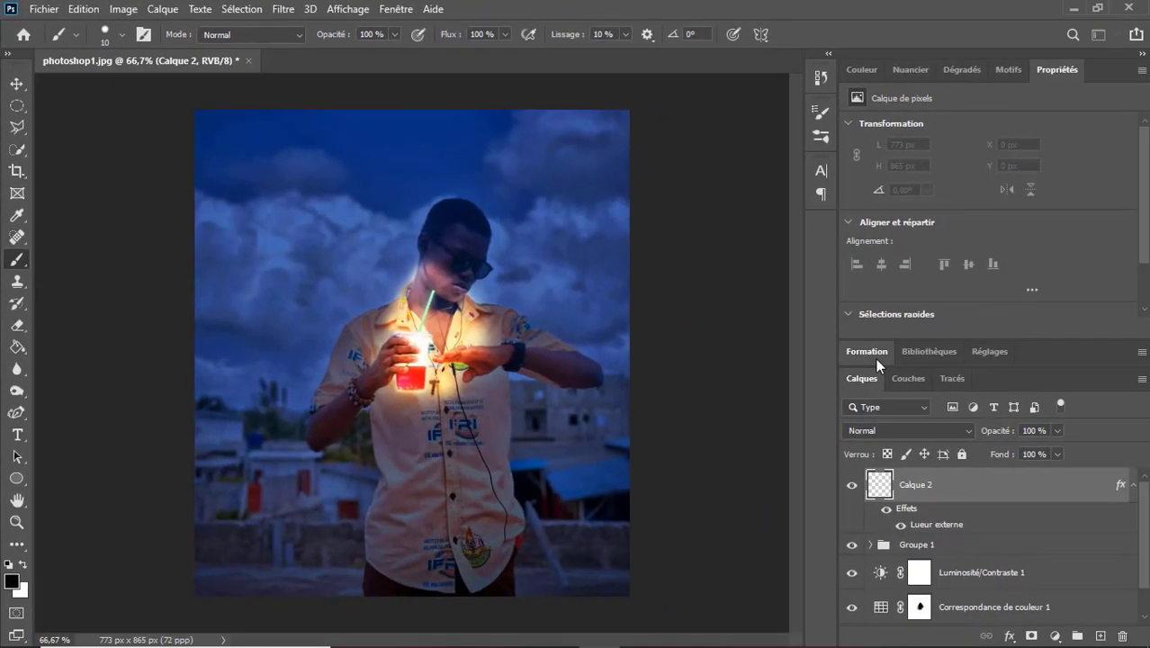
Step: Set white as the foreground colour and try a stroke from the collar, then undo it
key("ctrl+plus")
key("ctrl+plus")
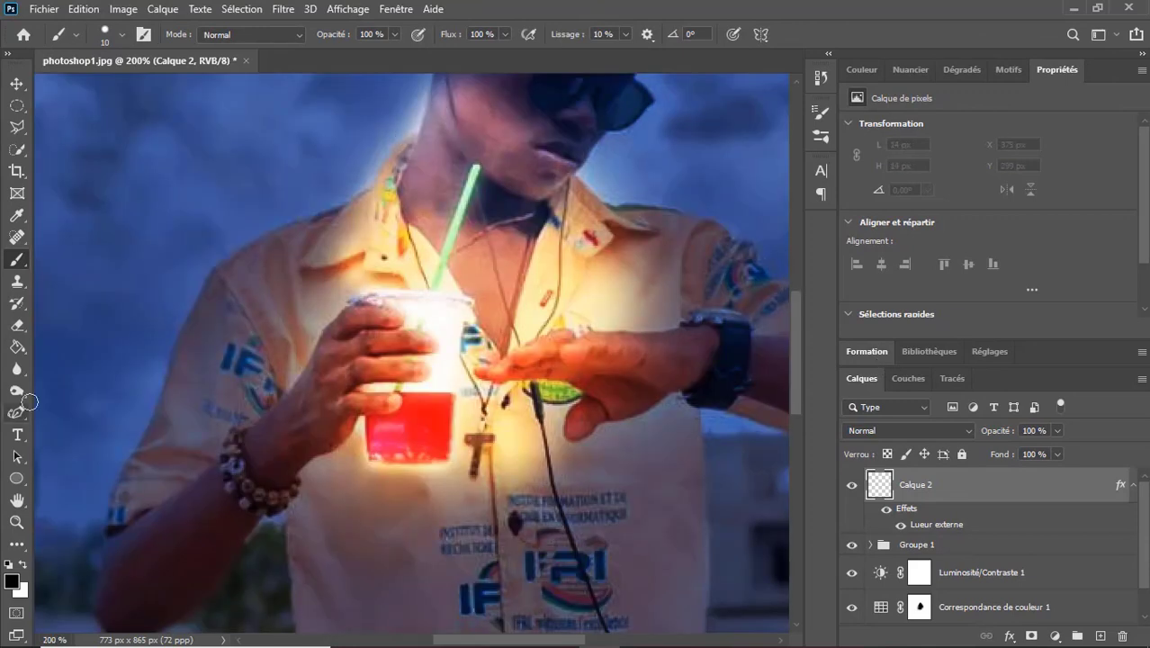
left_click(13, 581)
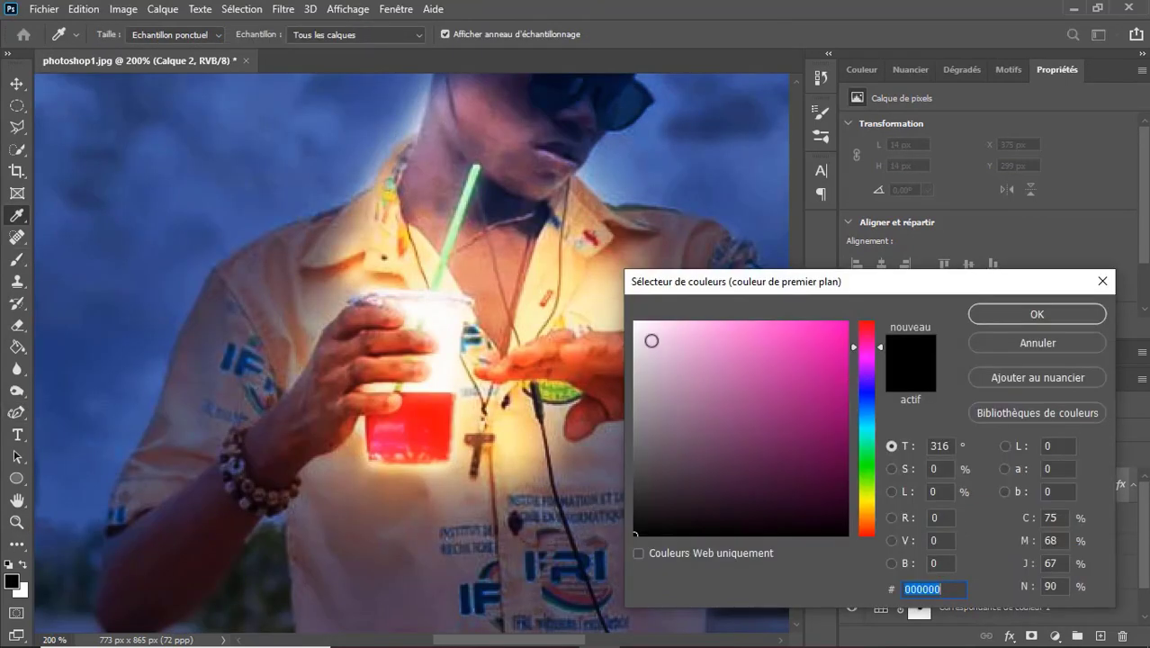
left_click_drag(652, 340, 635, 322)
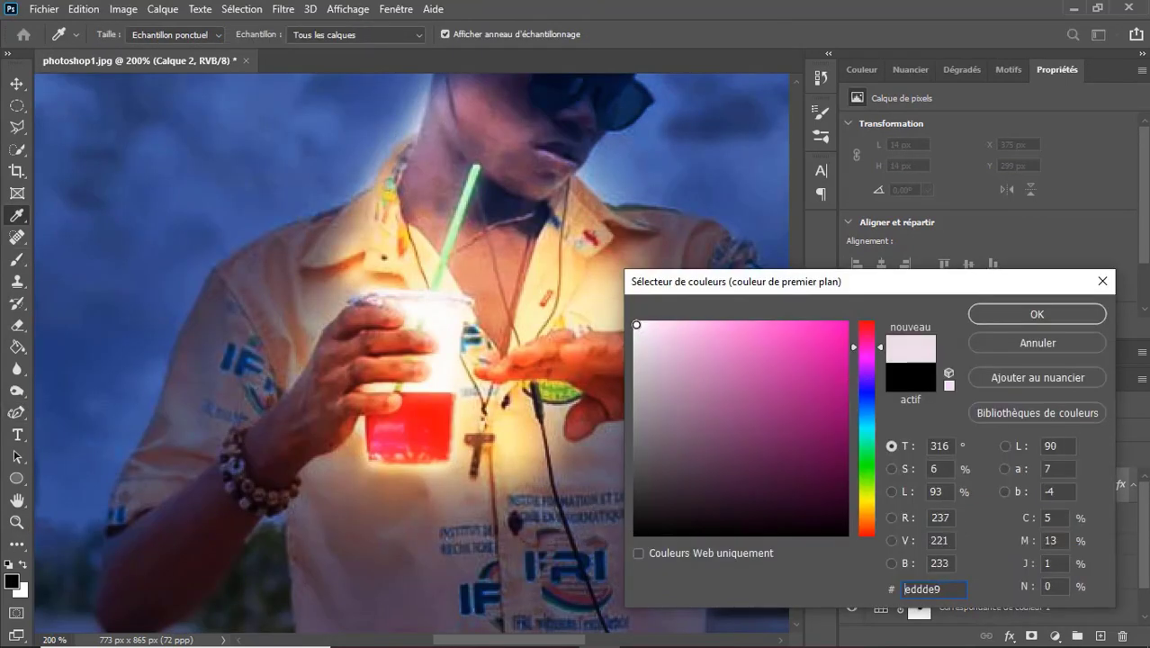
left_click(1052, 312)
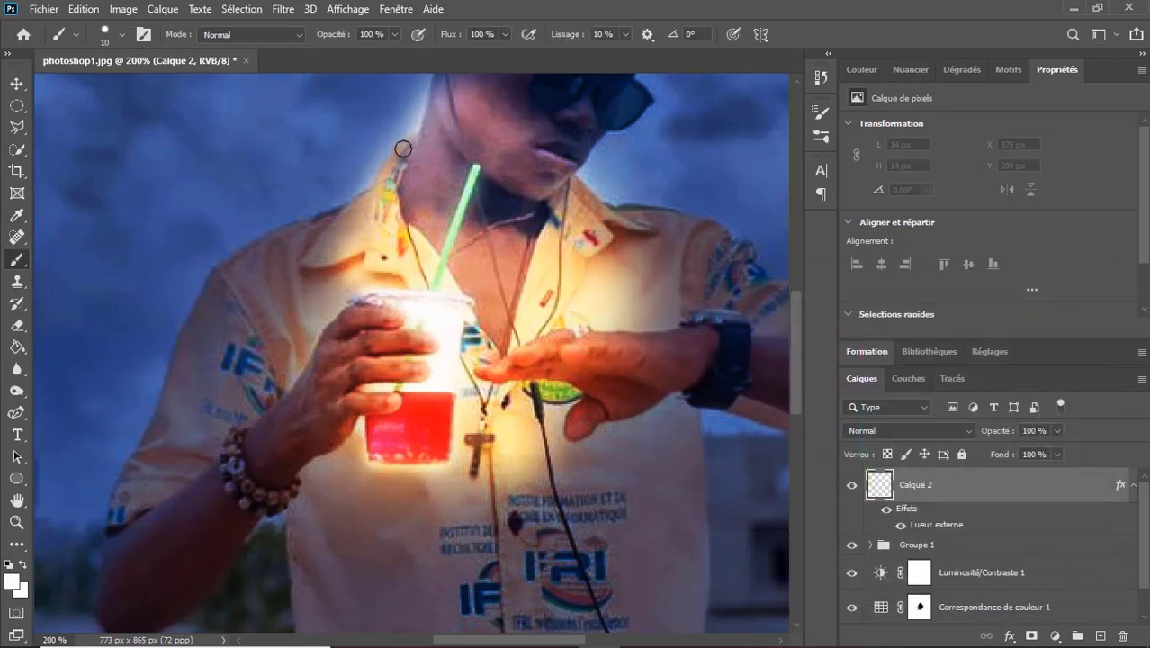
left_click_drag(398, 143, 354, 195)
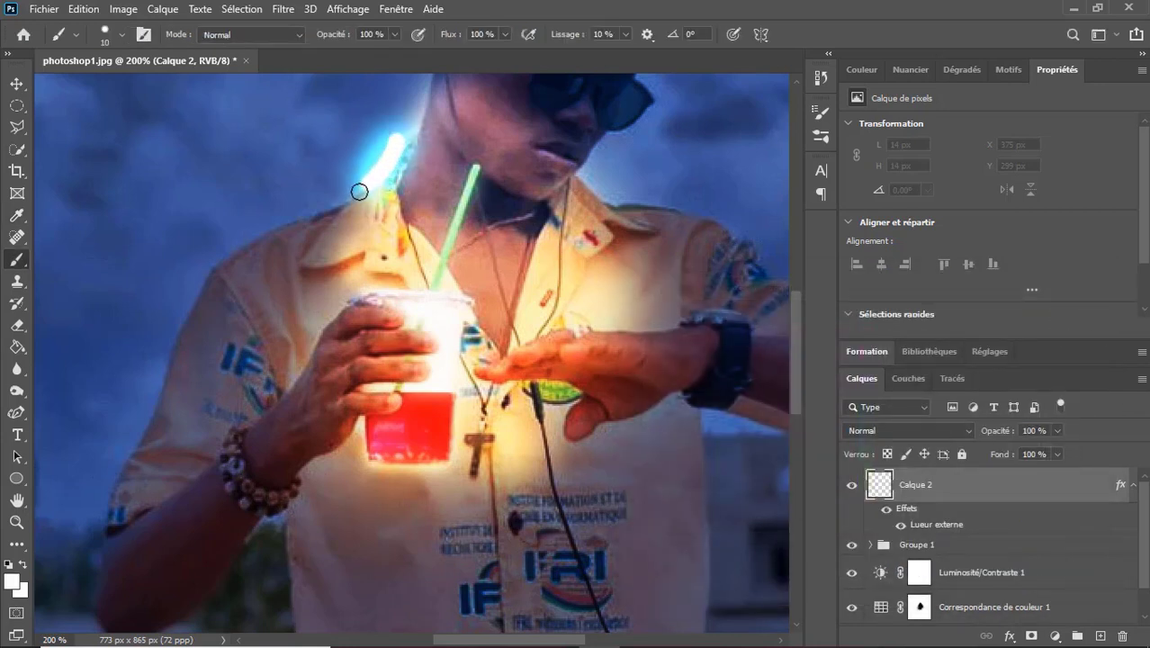
key("ctrl+z")
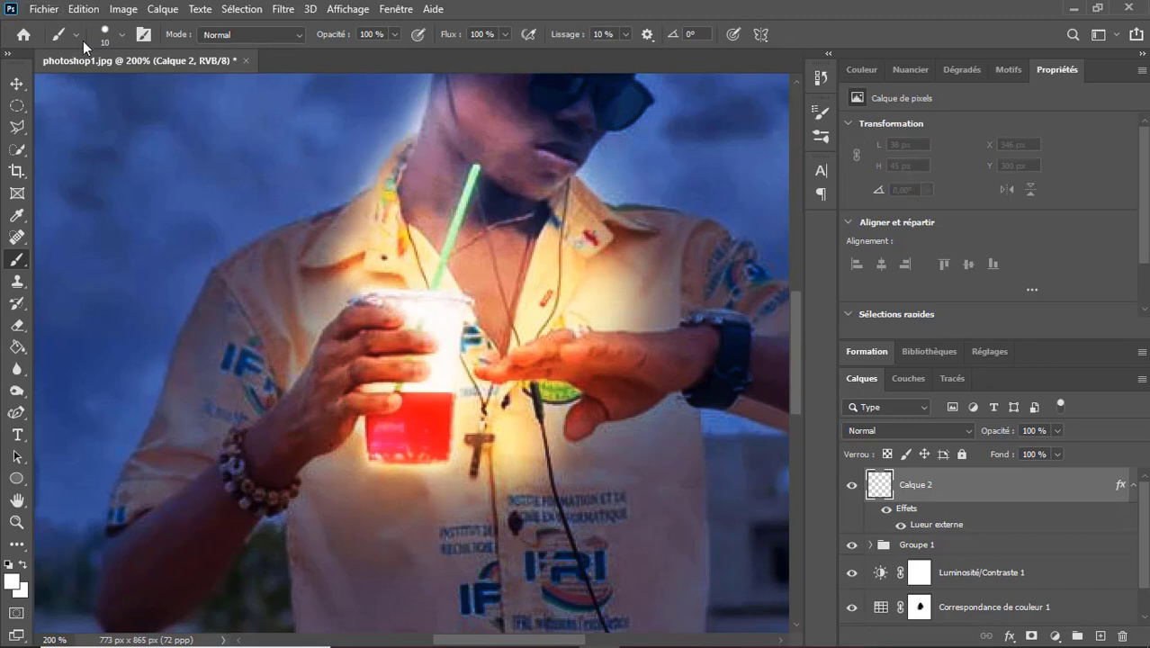
Step: Thin the brush toward 4 px, test a collar stroke, undo it and fine-tune the thickness
left_click(110, 34)
left_click_drag(100, 91, 98, 90)
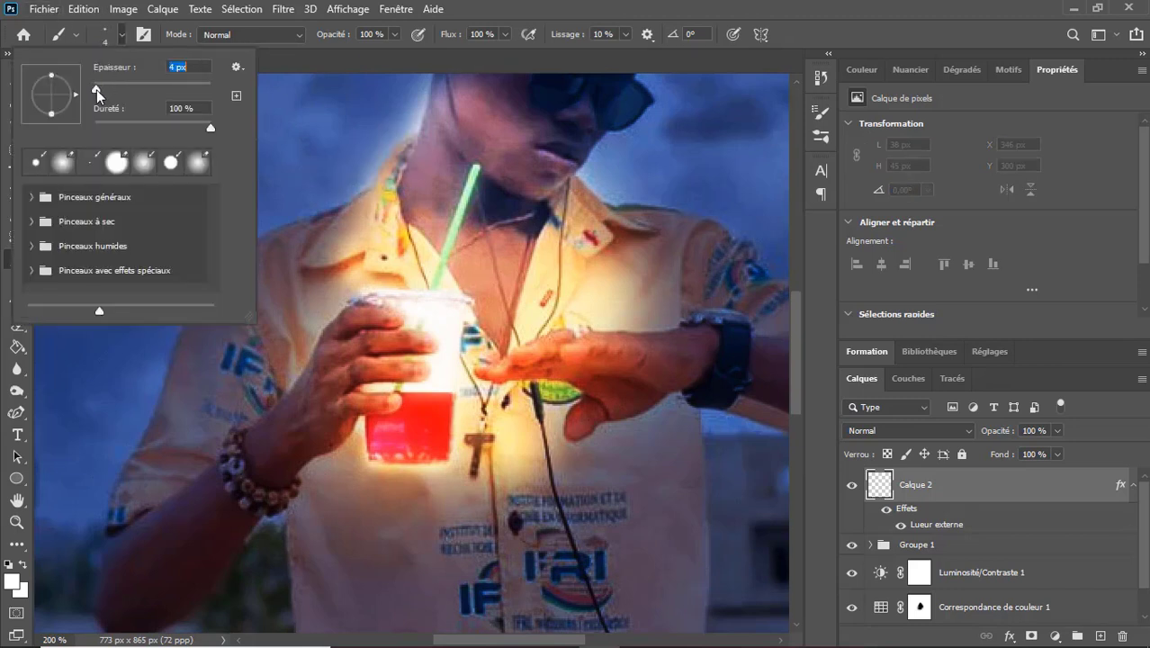
left_click(417, 135)
left_click_drag(410, 129, 347, 195)
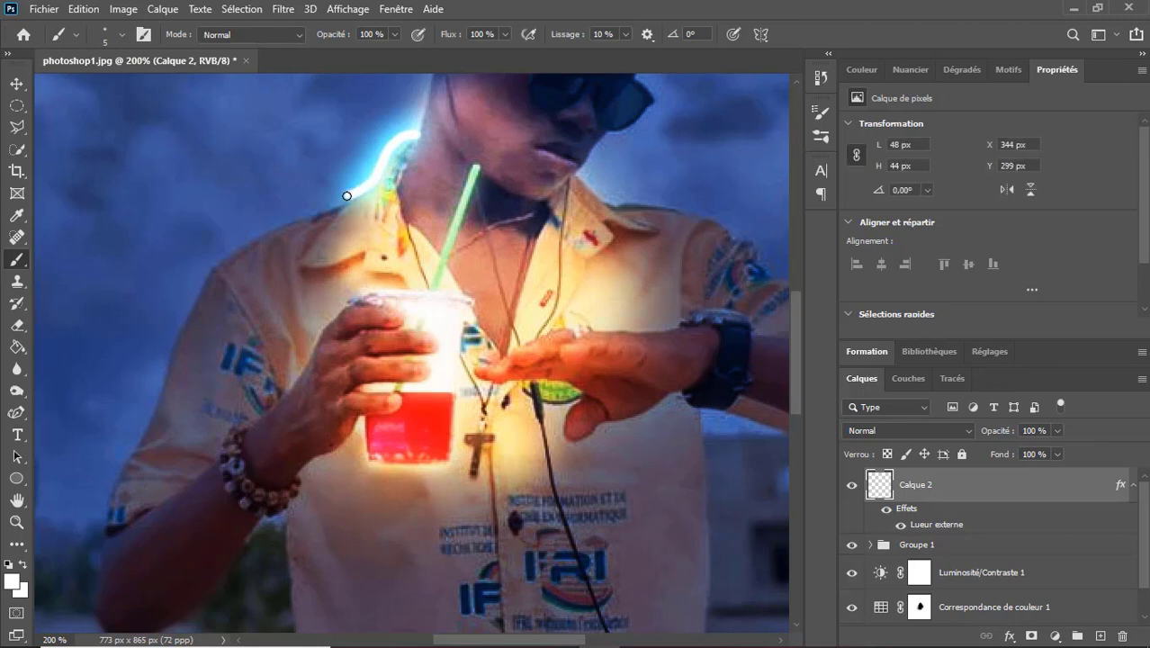
key("ctrl+z")
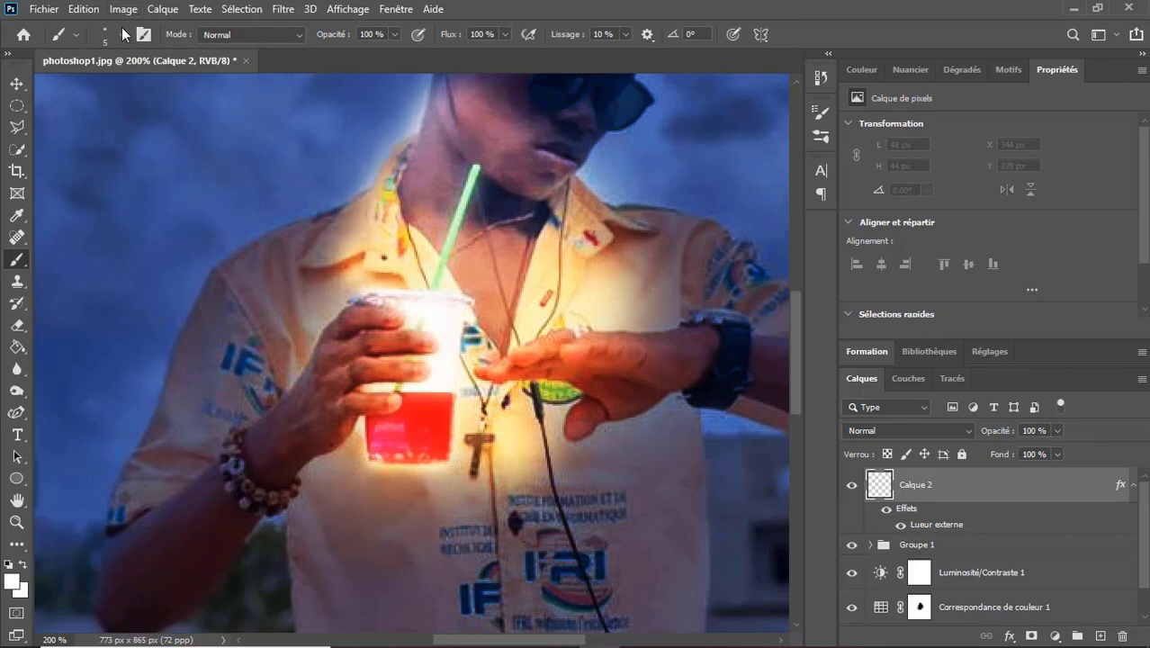
left_click(119, 38)
left_click(99, 92)
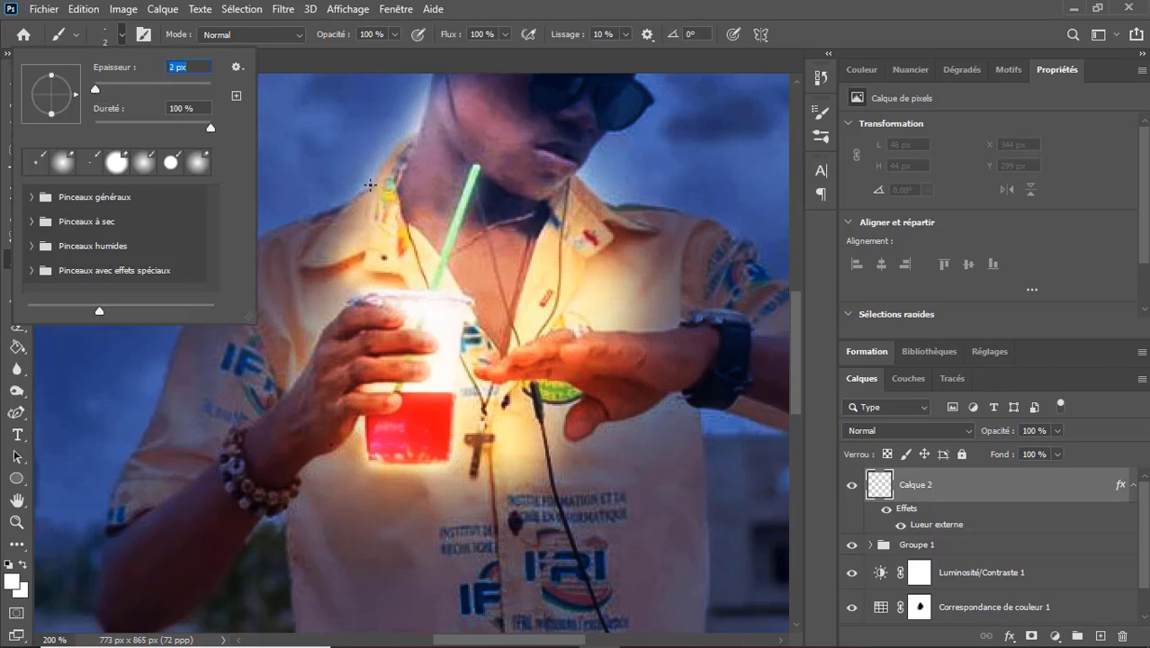
left_click(97, 91)
Step: Trace glowing lines along the collar, down the sleeve and down the shirt's left side
key("Return")
mouse_move(409, 134)
left_mouse_down()
mouse_move(342, 205)
mouse_move(299, 219)
left_mouse_up()
key("ctrl+z")
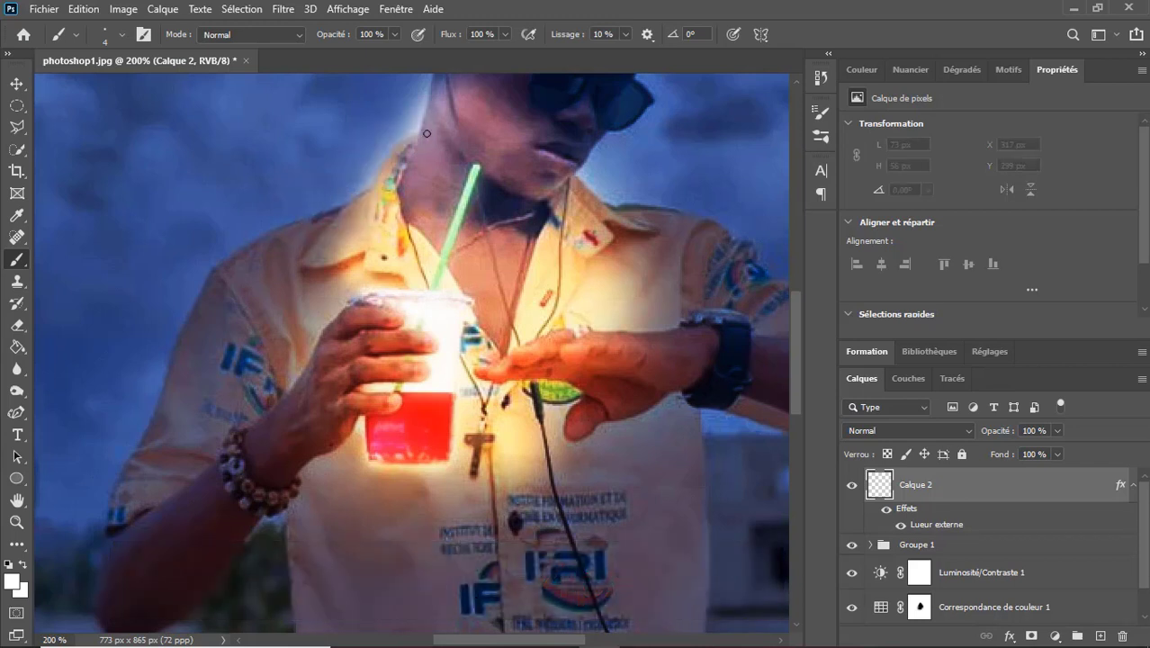
mouse_move(408, 135)
left_mouse_down()
mouse_move(362, 189)
mouse_move(263, 213)
mouse_move(207, 268)
mouse_move(97, 527)
mouse_move(149, 514)
left_mouse_up()
mouse_move(663, 514)
left_mouse_down()
mouse_move(642, 361)
mouse_move(666, 284)
left_mouse_up()
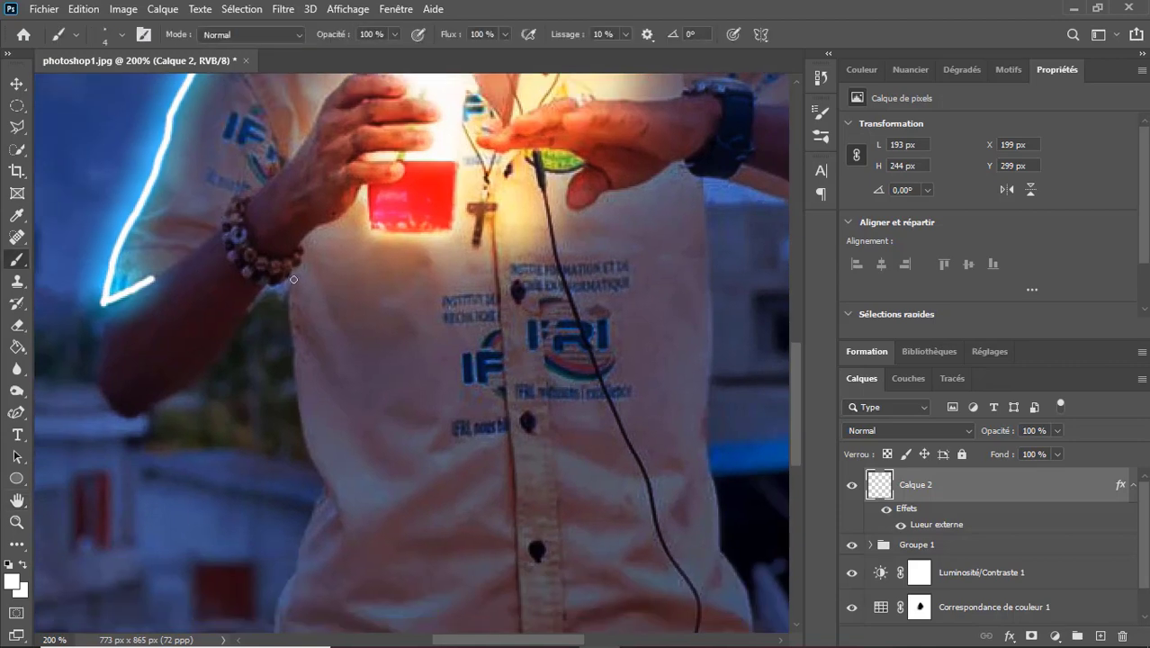
mouse_move(290, 281)
left_mouse_down()
mouse_move(293, 395)
mouse_move(319, 491)
mouse_move(298, 558)
mouse_move(265, 180)
mouse_move(289, 404)
left_mouse_up()
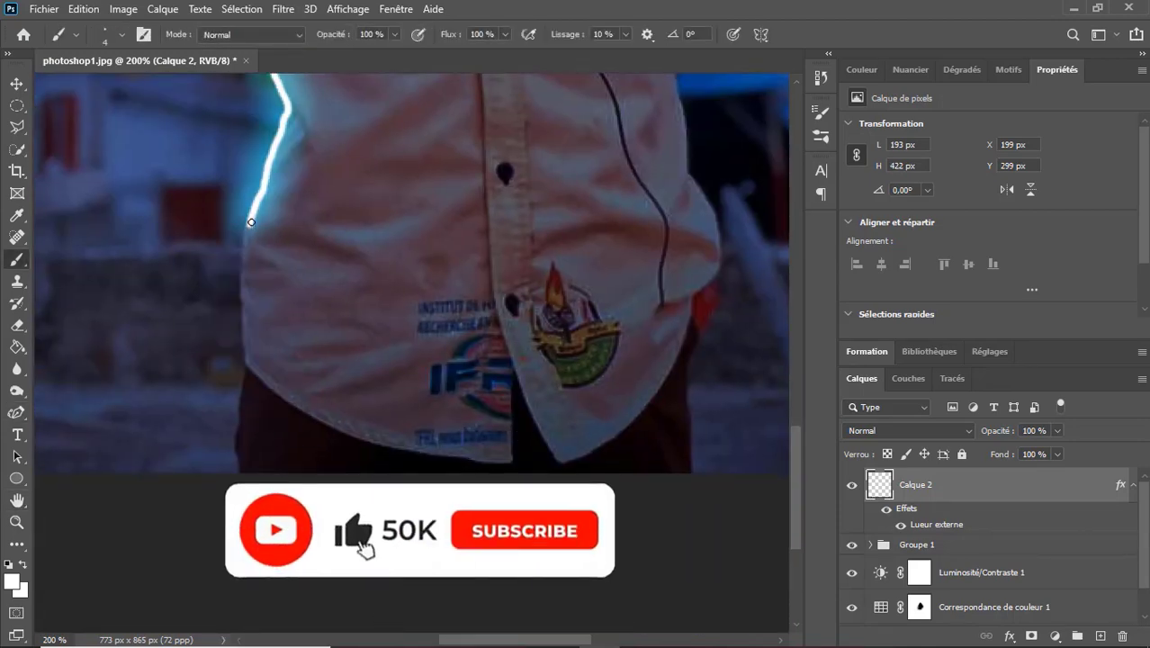
Step: Extend the outline along the hem, up the right edge and along the sleeve's top edge
key("ctrl+minus")
mouse_move(328, 356)
left_mouse_down()
mouse_move(370, 394)
mouse_move(452, 408)
mouse_move(462, 358)
mouse_move(481, 398)
mouse_move(509, 396)
mouse_move(558, 288)
left_mouse_up()
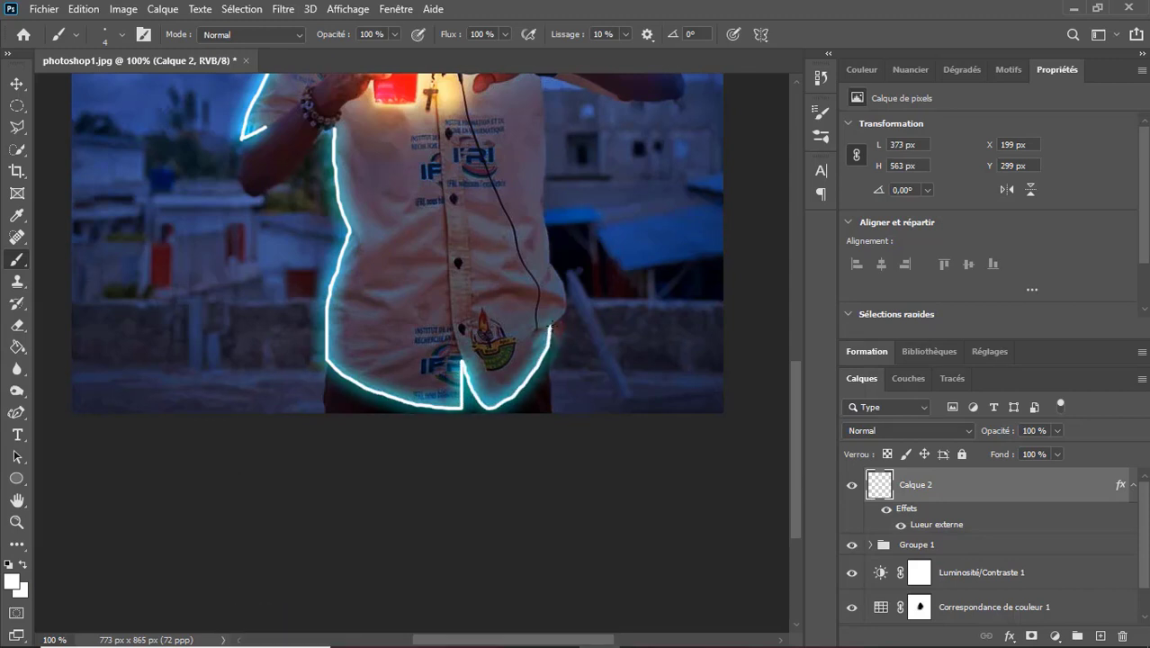
key("ctrl+minus")
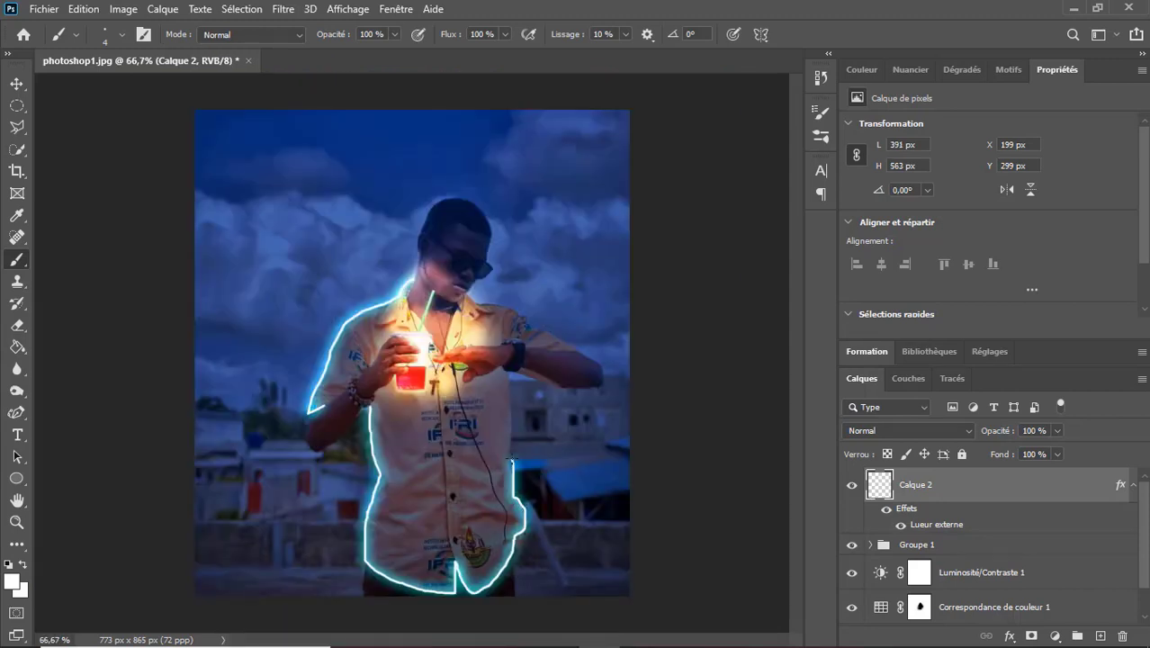
key("ctrl+plus")
mouse_move(567, 576)
left_mouse_down()
mouse_move(560, 421)
mouse_move(643, 406)
left_mouse_up()
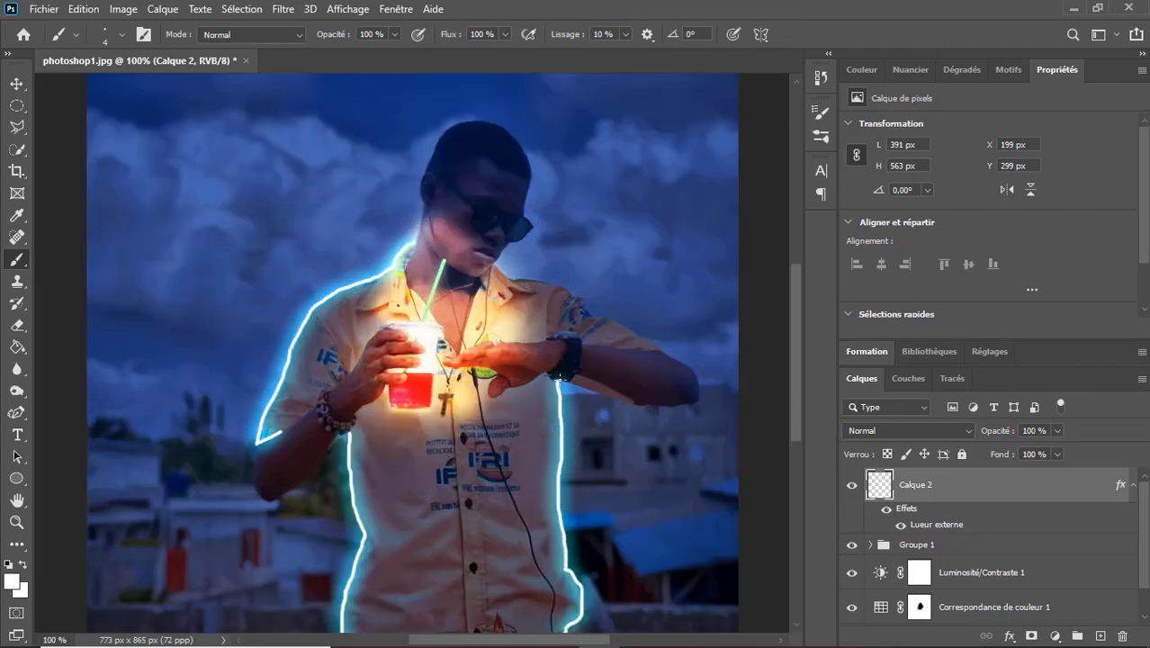
key("ctrl+plus")
scroll(645, 355, "right", 5)
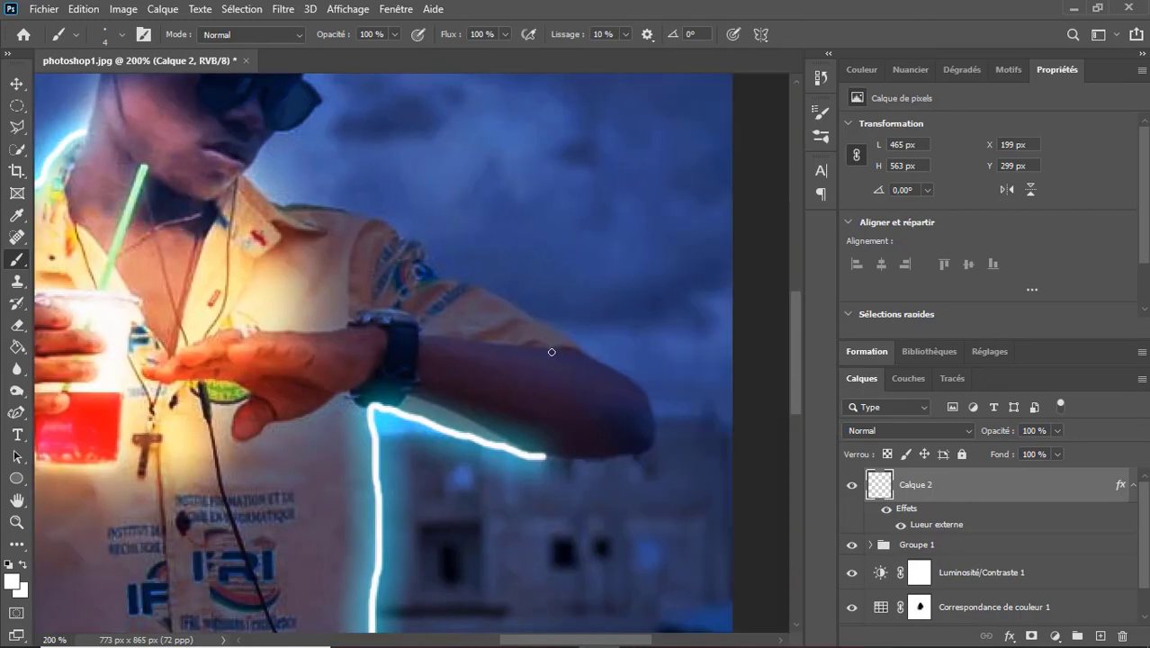
mouse_move(582, 352)
left_mouse_down()
mouse_move(336, 211)
mouse_move(241, 175)
left_mouse_up()
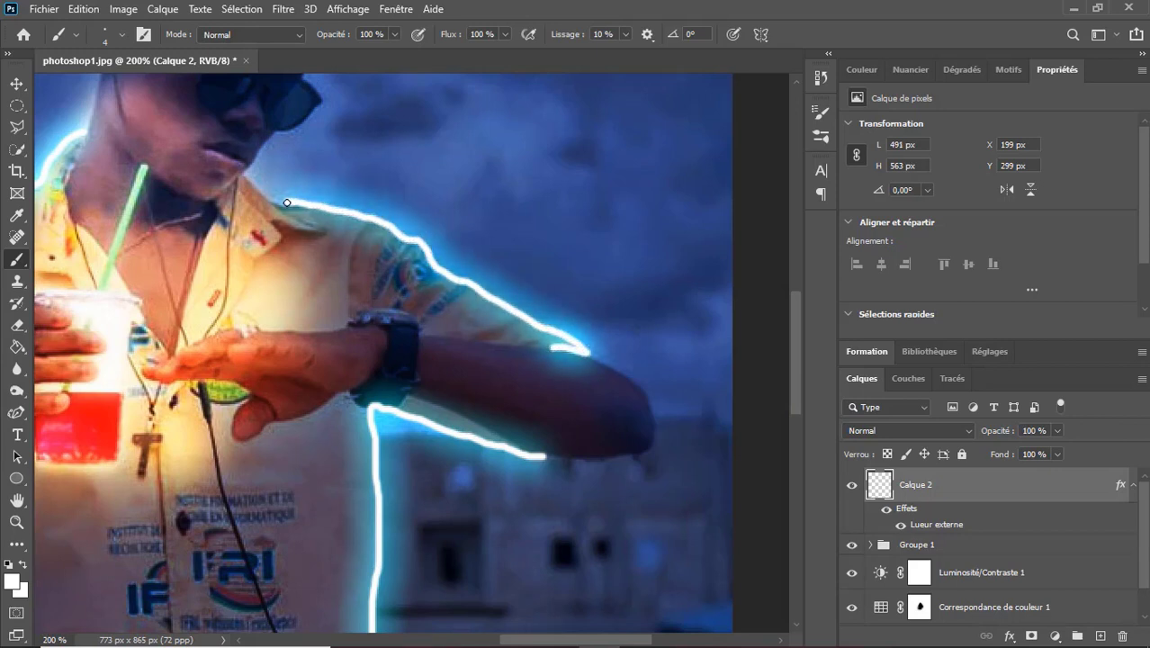
Step: Trace the right collar, join it toward the chest and outline the shoulder seam
left_click_drag(326, 233, 254, 270)
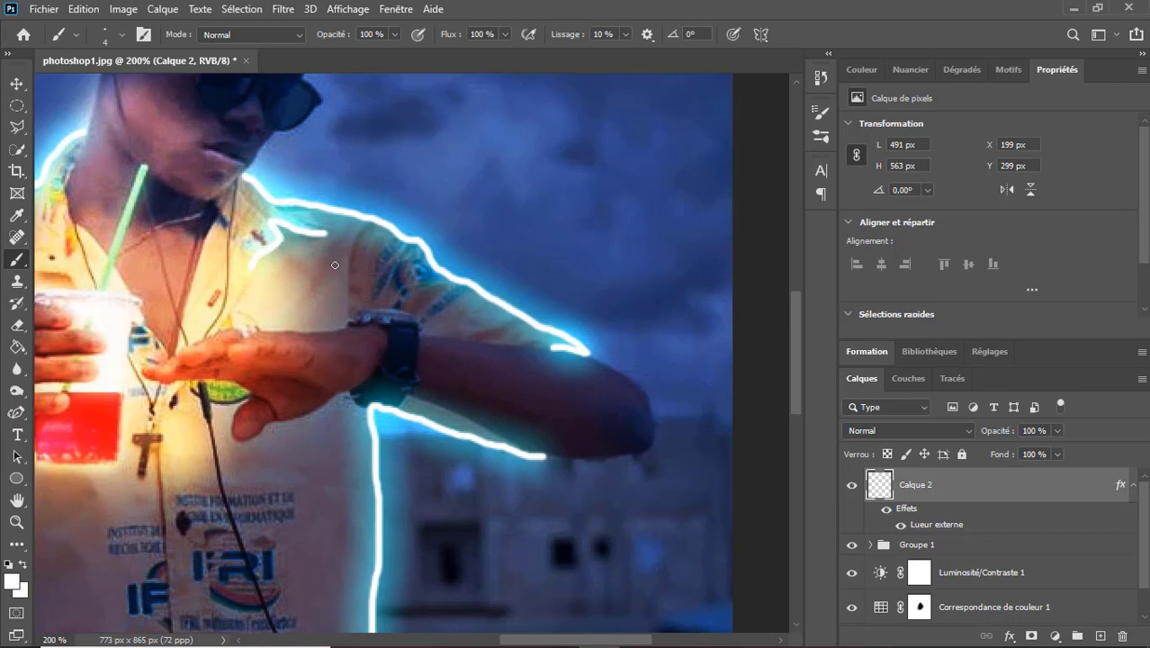
left_click_drag(242, 174, 276, 232)
key("ctrl+z")
left_click_drag(240, 175, 273, 233)
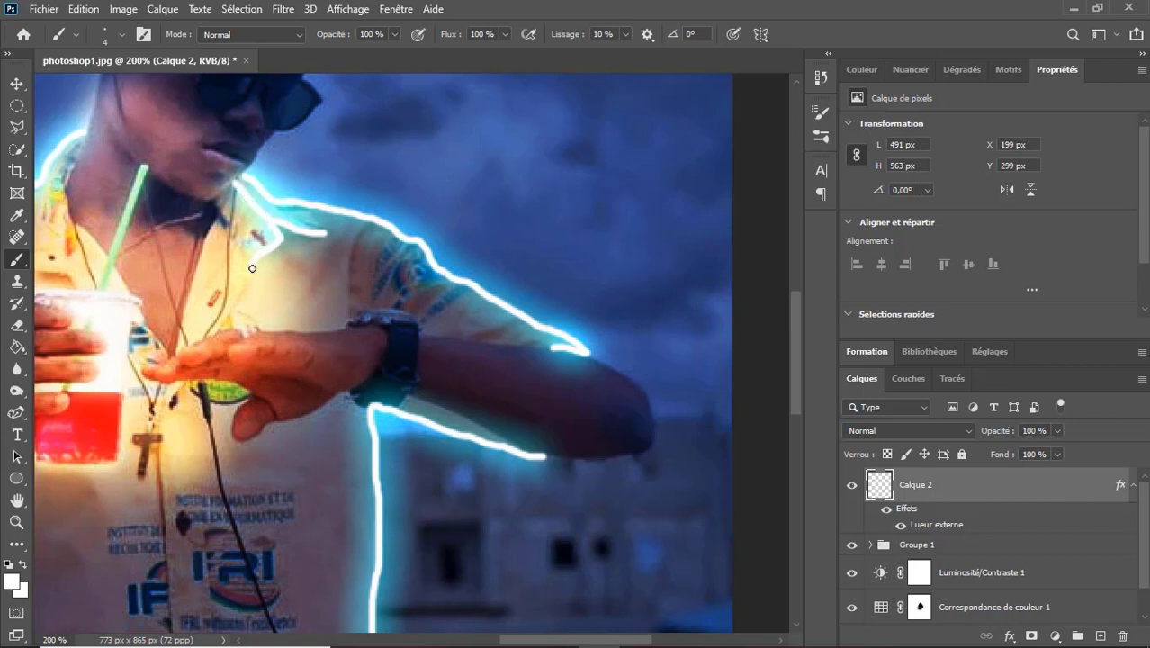
left_click_drag(380, 227, 346, 303)
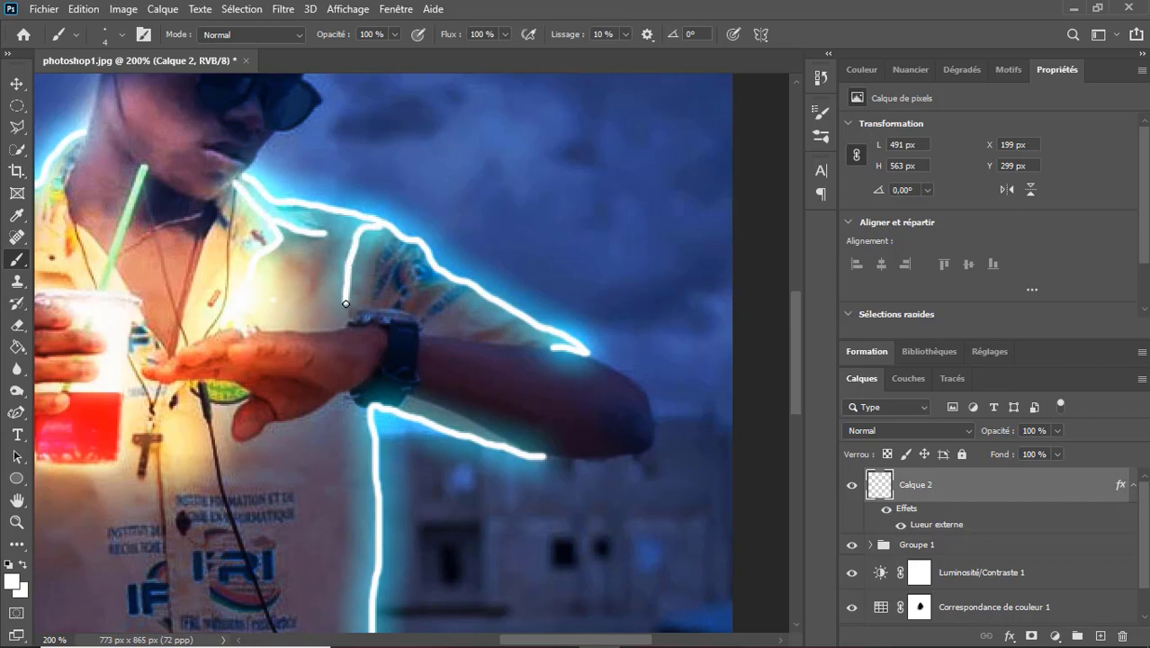
Step: Outline the left collar and trace a glowing line down the button placket
key("h")
left_click_drag(36, 333, 189, 360)
left_click_drag(81, 342, 170, 369)
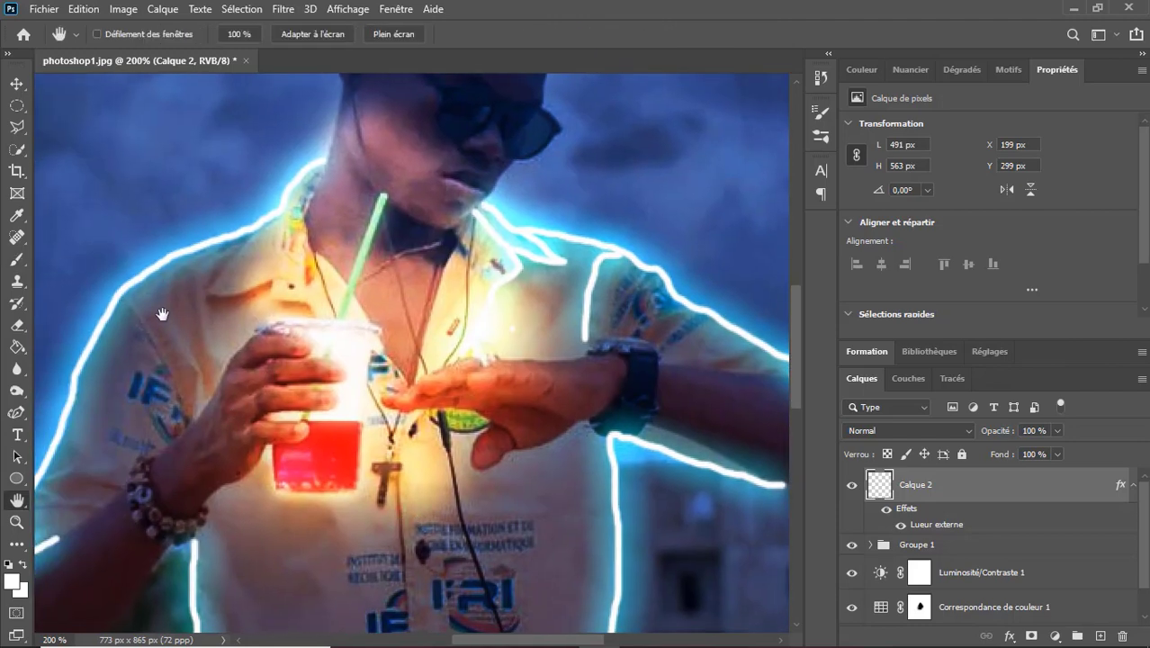
key("b")
left_click_drag(261, 227, 288, 290)
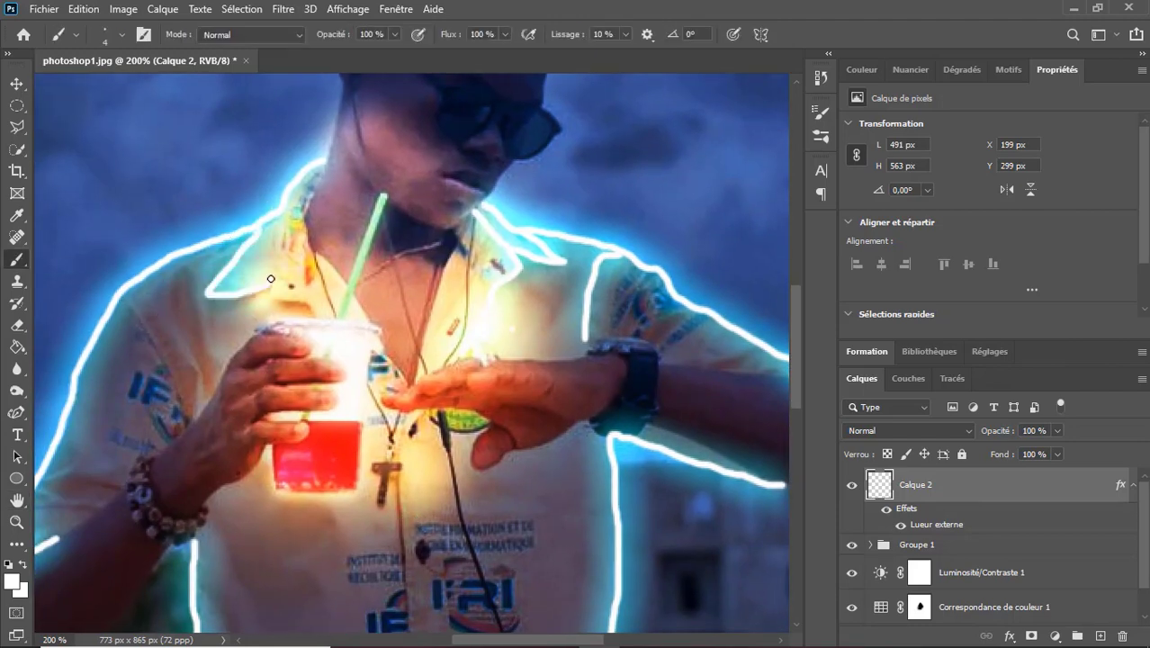
scroll(630, 365, "down", 6)
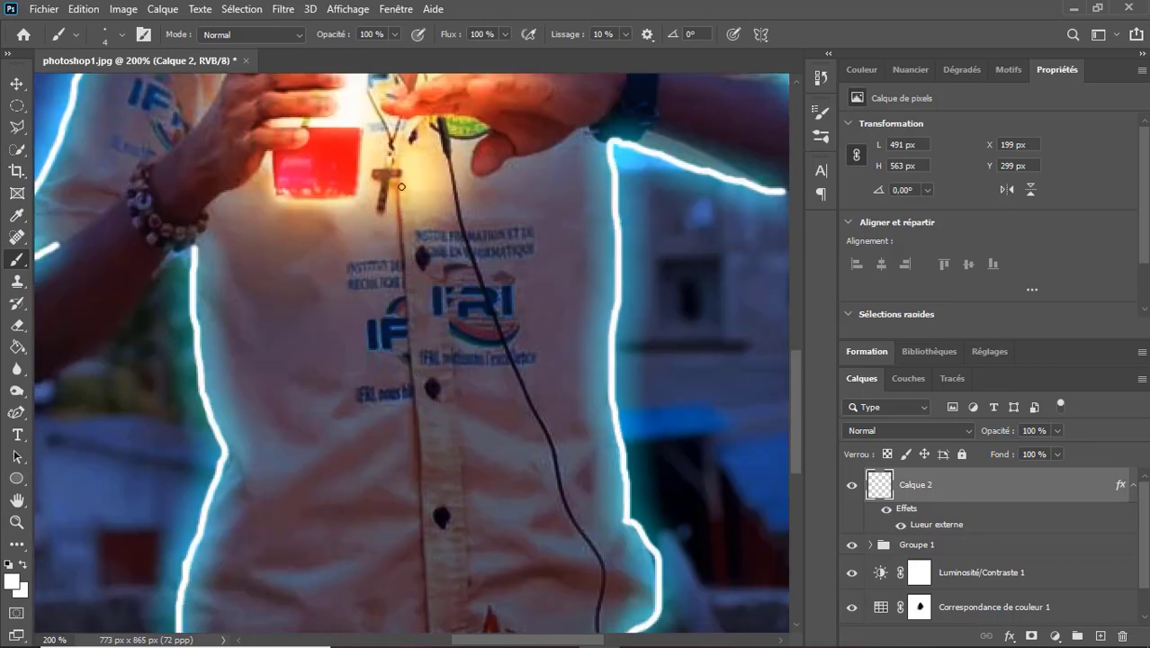
scroll(540, 360, "up", 3)
mouse_move(399, 355)
left_mouse_down()
mouse_move(410, 614)
mouse_move(386, 311)
mouse_move(421, 573)
left_mouse_up()
Step: Extend the placket line and trace its second edge down the shirt
key("h")
key("b")
key("h")
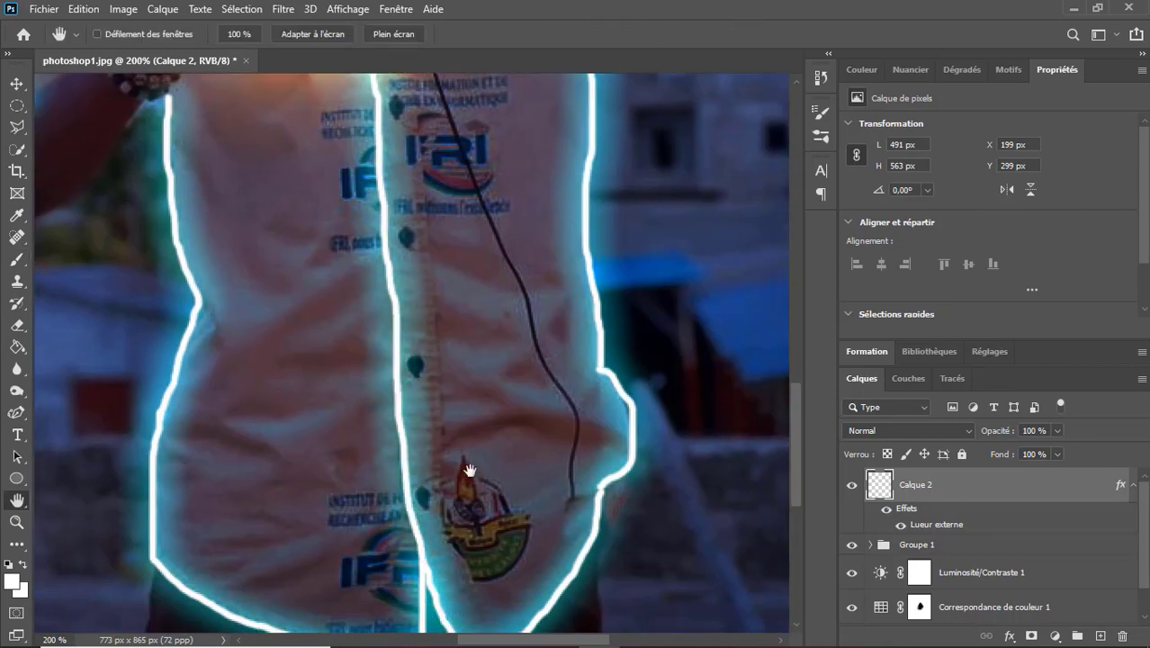
left_click_drag(387, 288, 472, 495)
key("p")
key("b")
mouse_move(455, 259)
left_mouse_down()
mouse_move(490, 614)
mouse_move(465, 340)
mouse_move(475, 486)
mouse_move(513, 553)
left_mouse_up()
key("h")
key("b")
key("ctrl+minus")
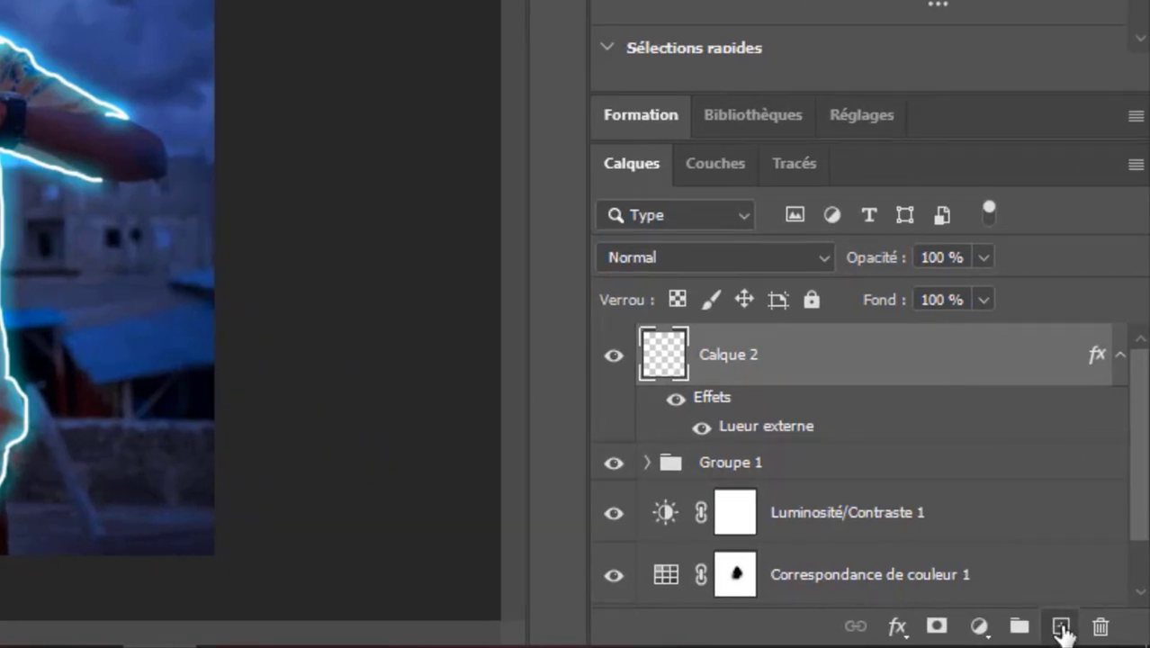
Step: Add a new empty layer Calque 3 above Calque 2 and zoom in to 200%
left_click(1061, 625)
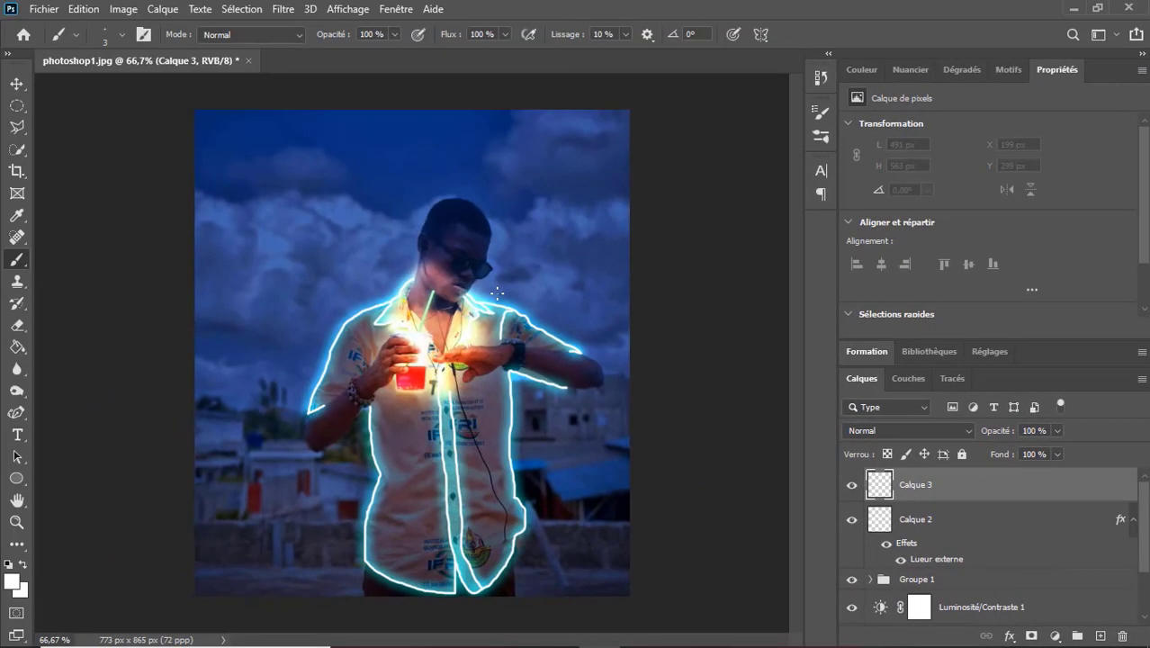
key("ctrl+plus")
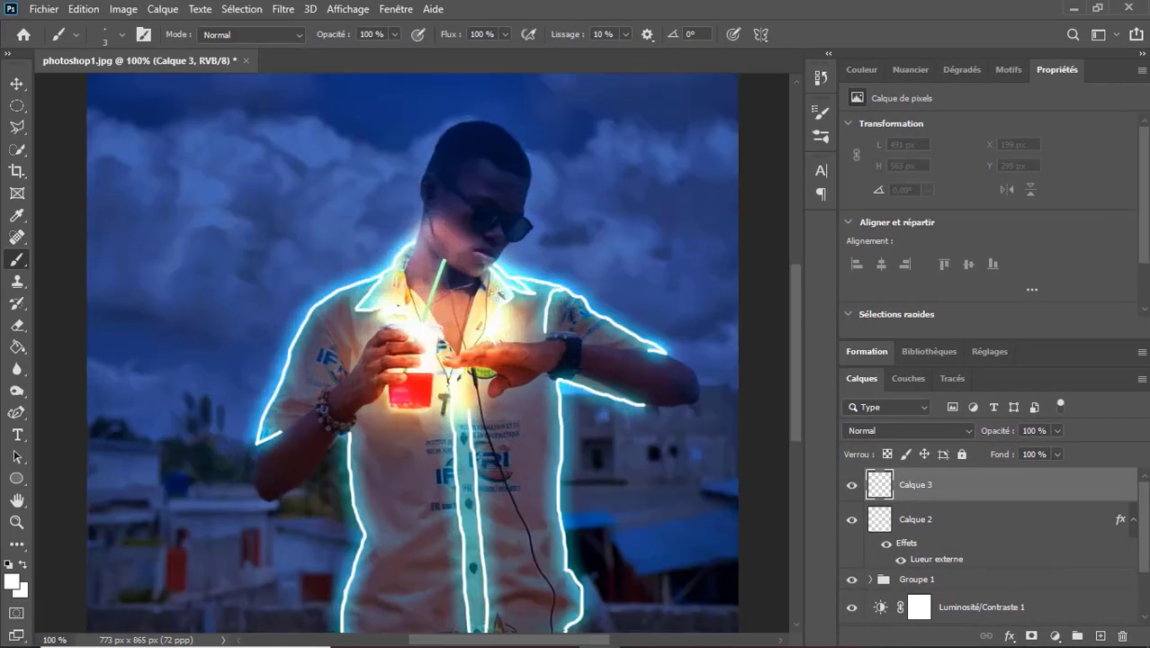
key("ctrl+plus")
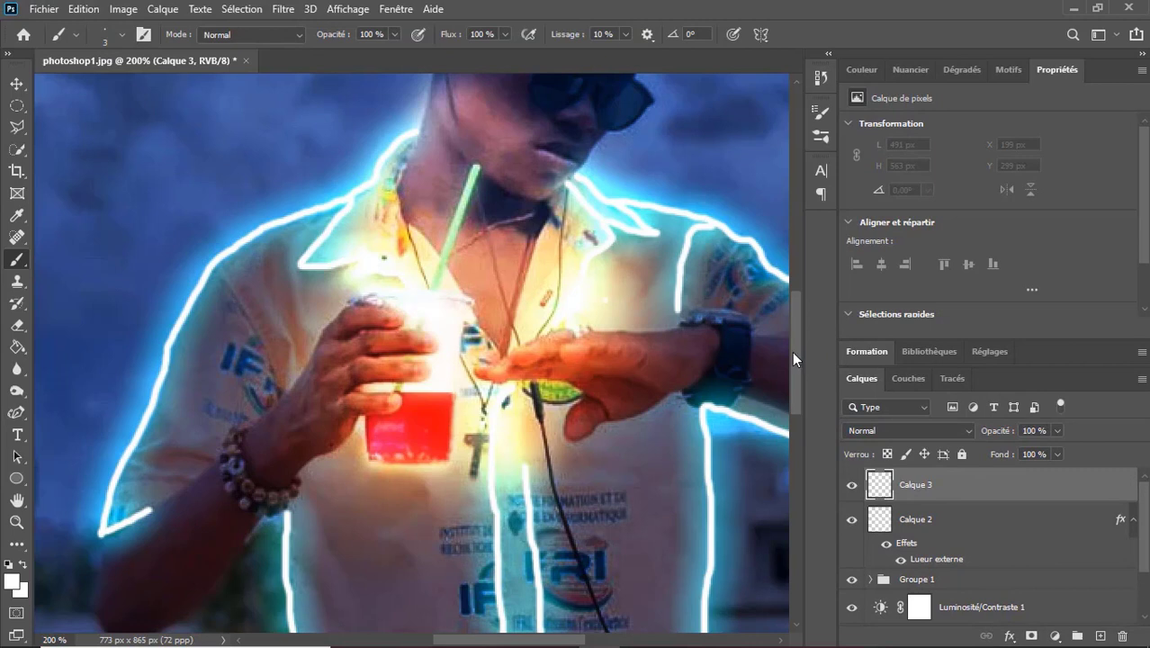
left_click_drag(792, 351, 800, 302)
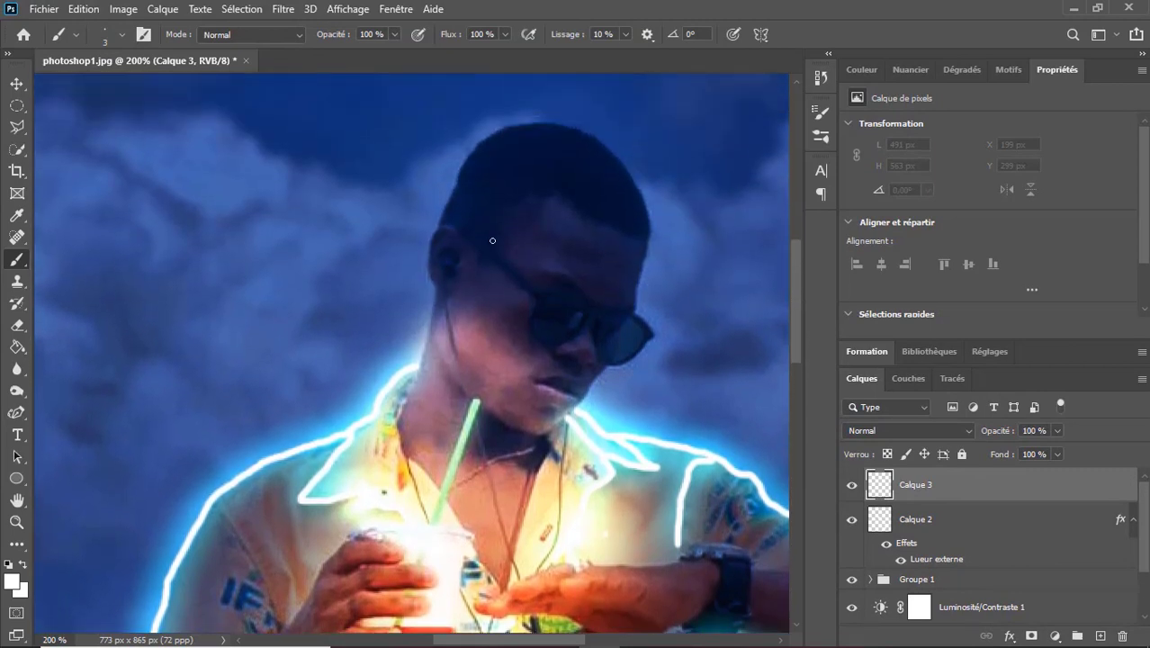
Step: Copy Calque 2's Lueur externe style onto Calque 3 and dot the sunglasses' arm
left_click(925, 519)
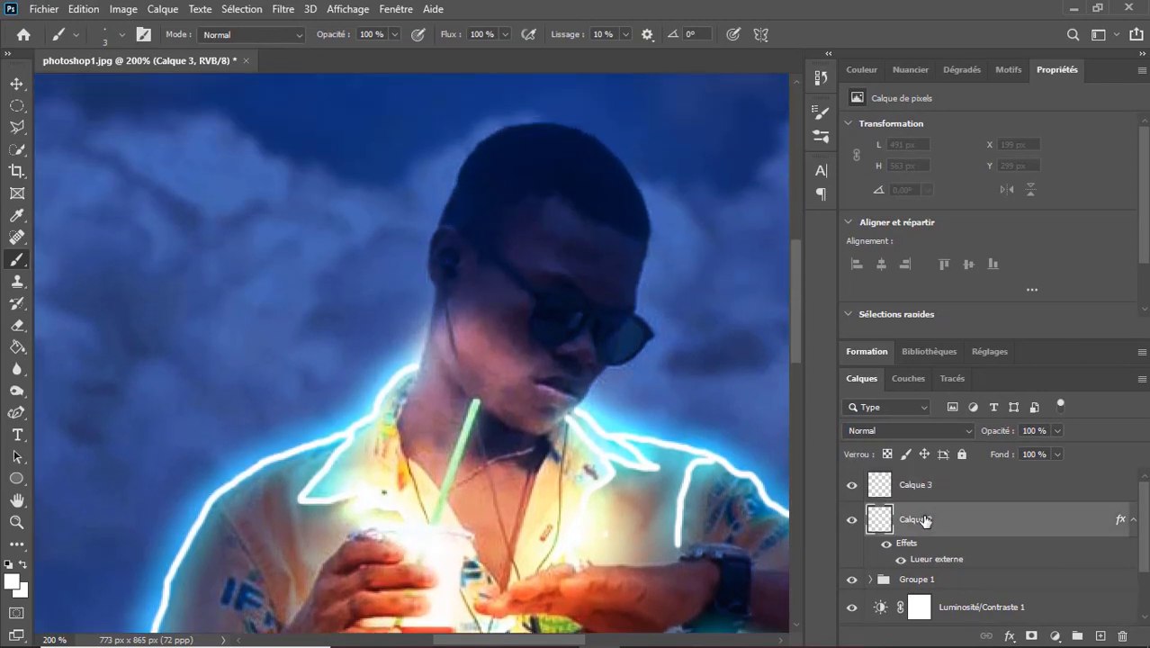
right_click(924, 520)
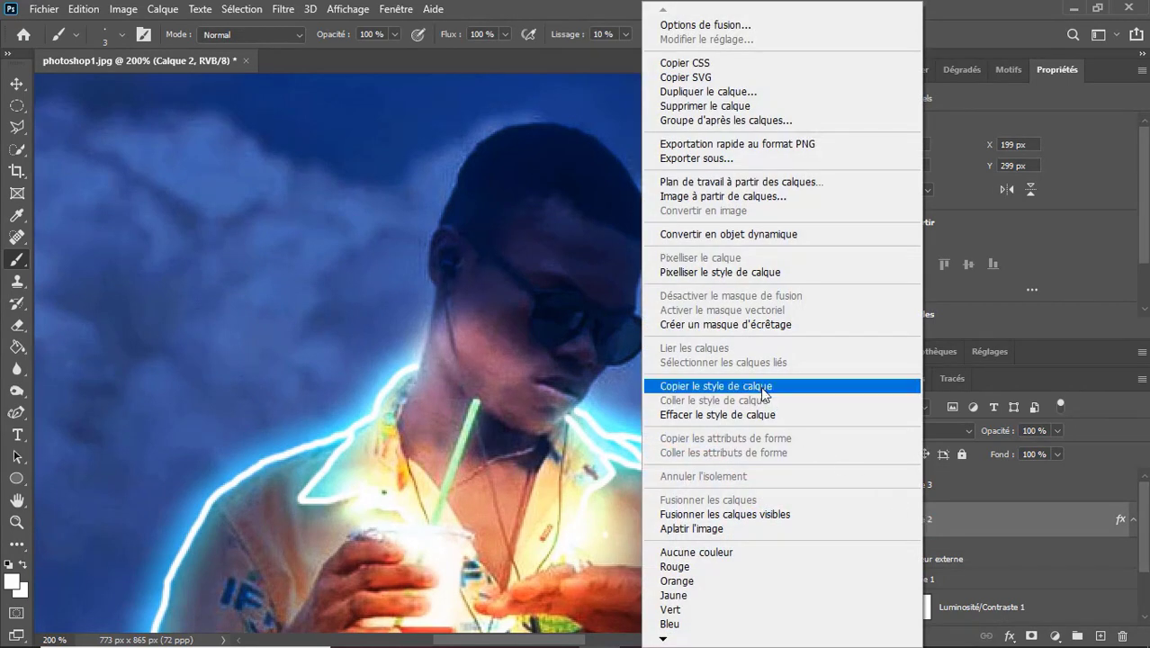
left_click(762, 386)
left_click(953, 495)
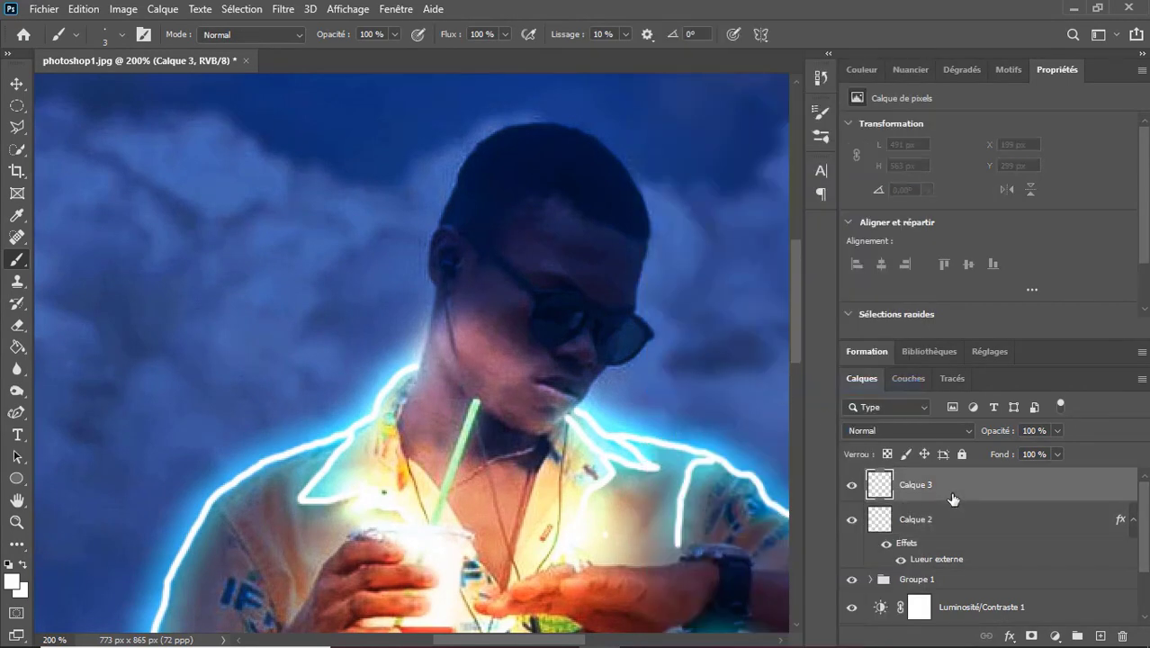
right_click(951, 493)
left_click(779, 403)
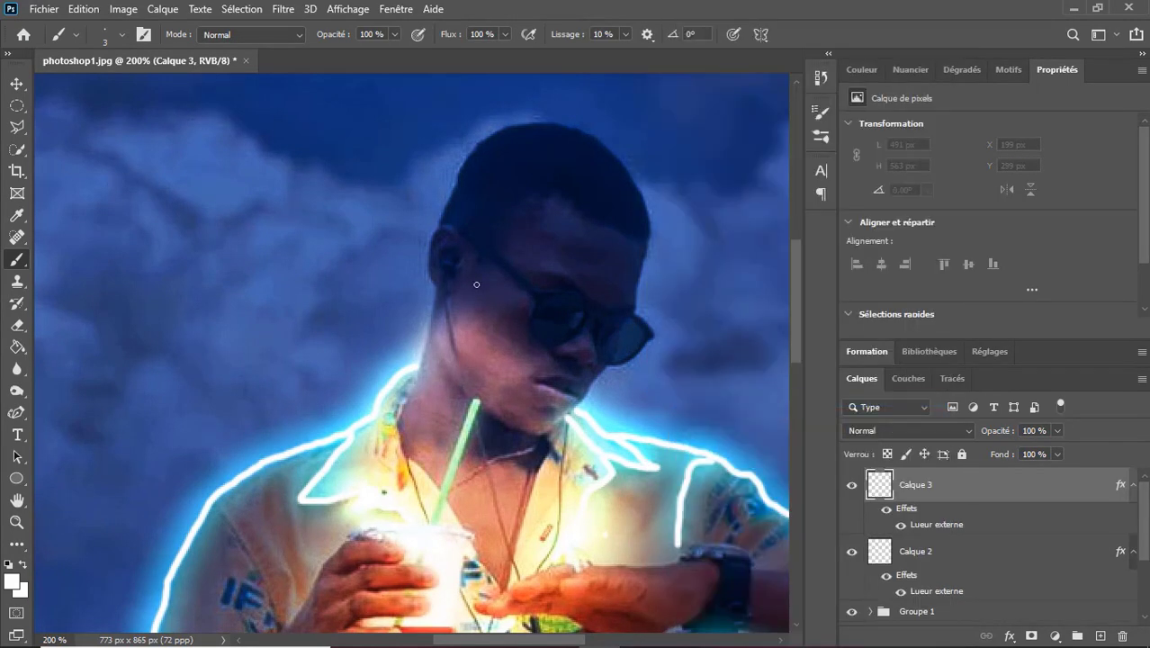
left_click(456, 226)
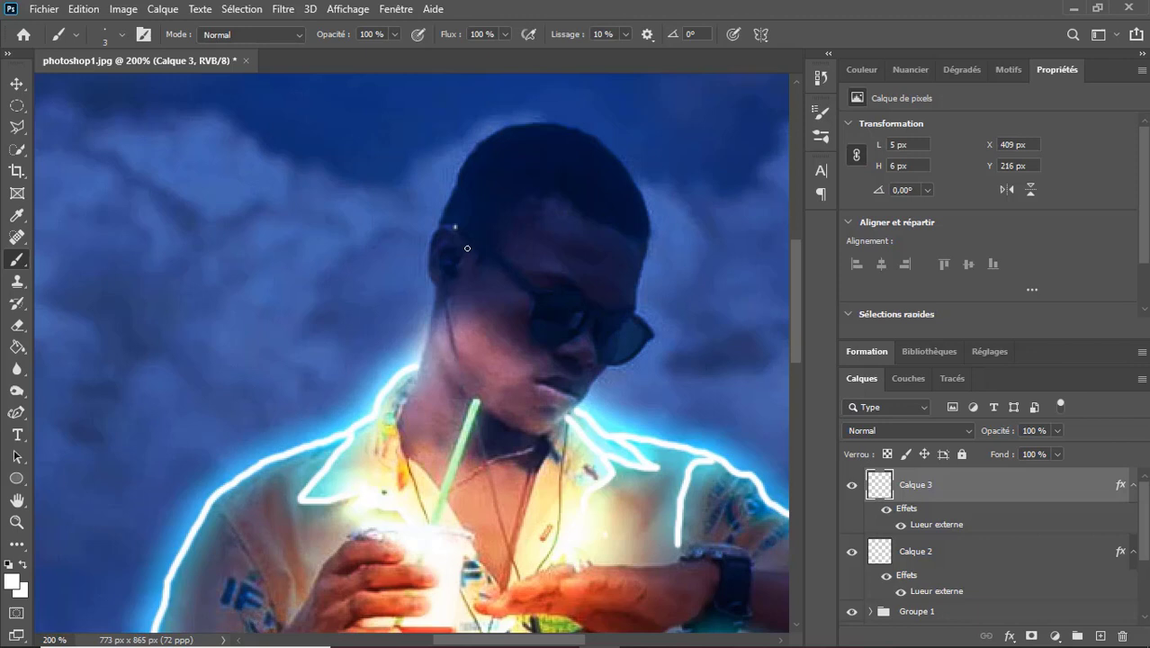
Step: Trace the sunglasses' arm, both lenses and the bridge with glowing lines on Calque 3
left_click(533, 290, "shift")
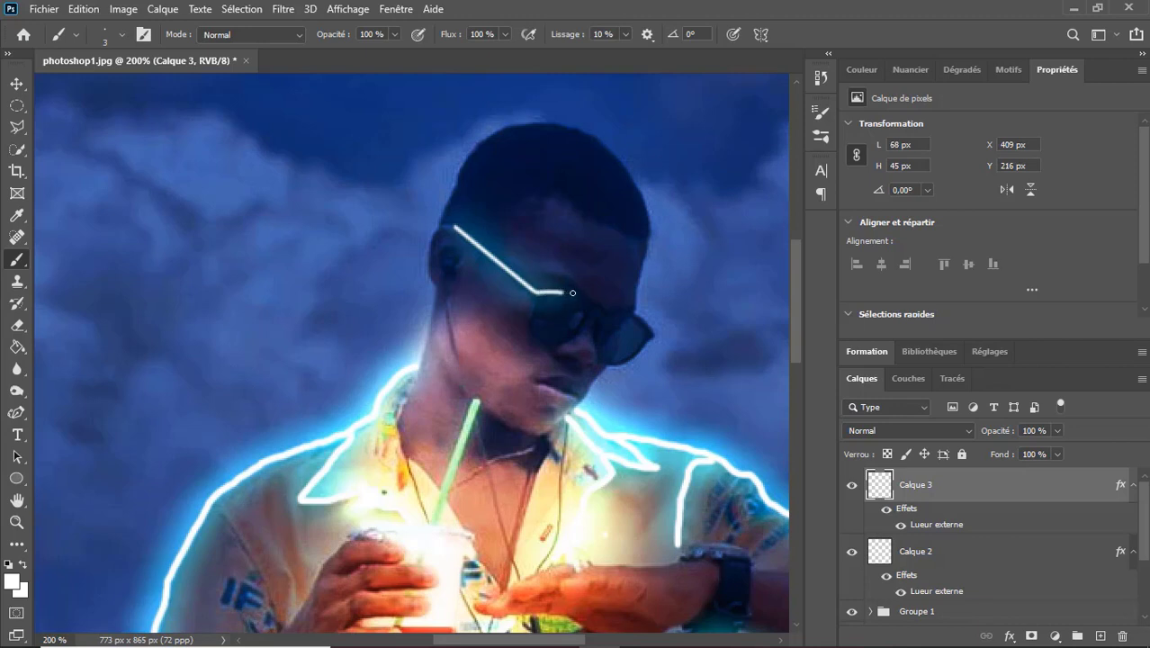
left_click_drag(572, 292, 583, 330)
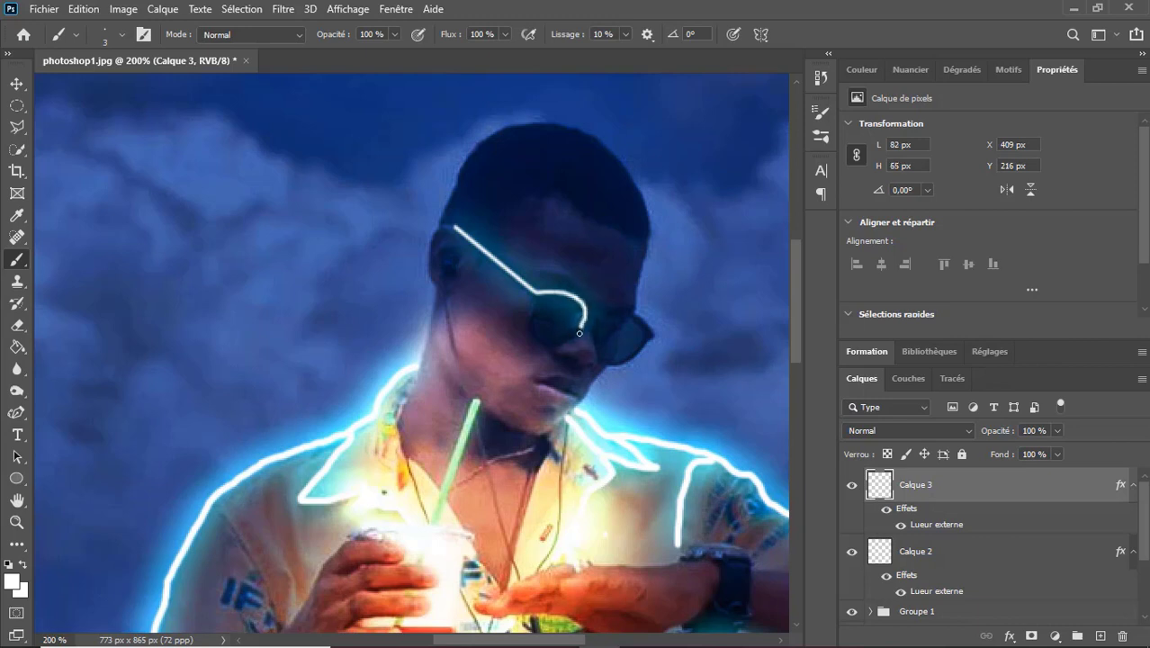
mouse_move(585, 311)
left_mouse_down()
mouse_move(566, 346)
mouse_move(540, 342)
mouse_move(534, 310)
left_mouse_up()
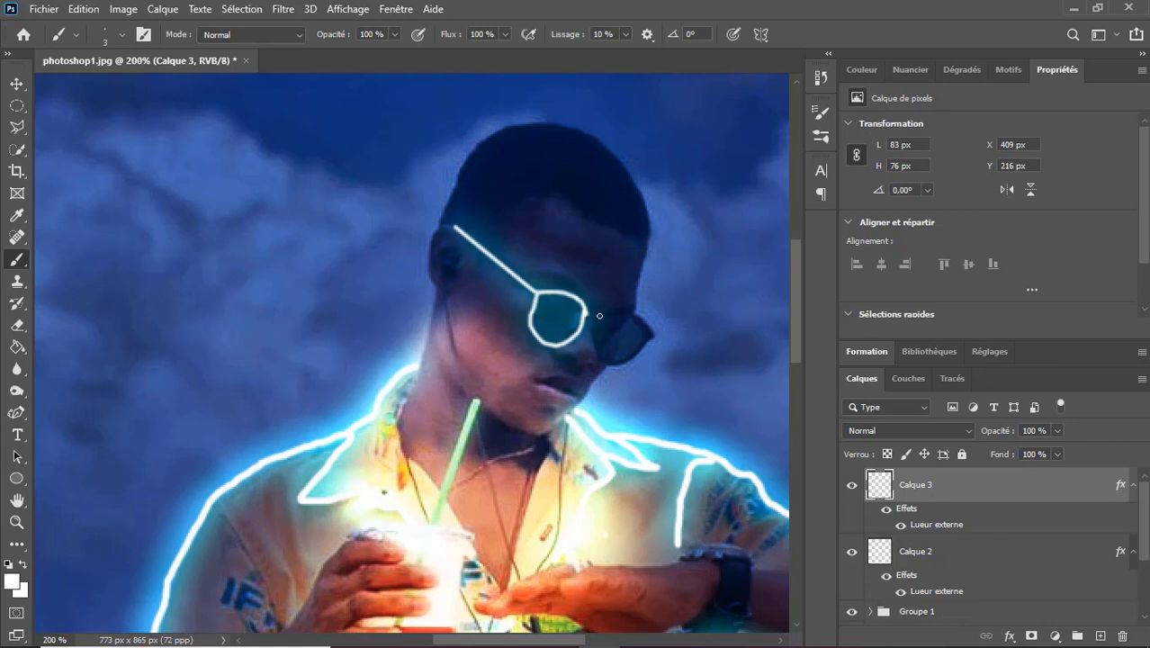
left_click_drag(588, 312, 630, 318)
key("ctrl+z")
key("ctrl+plus")
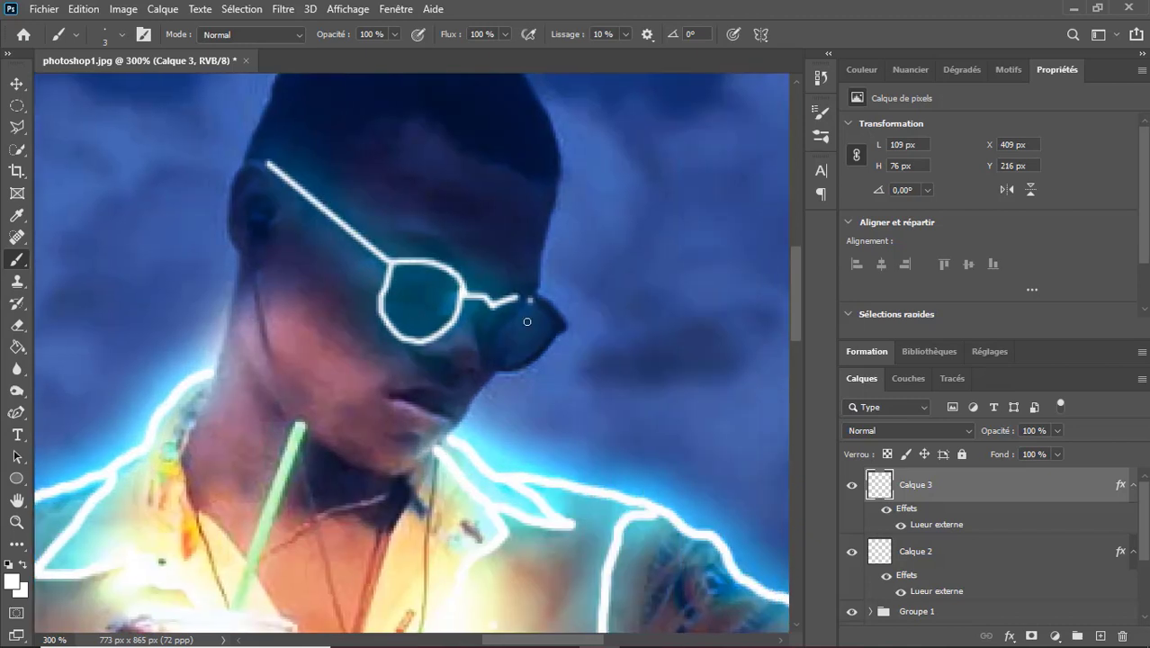
mouse_move(540, 294)
left_mouse_down()
mouse_move(562, 328)
mouse_move(543, 354)
mouse_move(506, 367)
mouse_move(484, 352)
mouse_move(494, 315)
left_mouse_up()
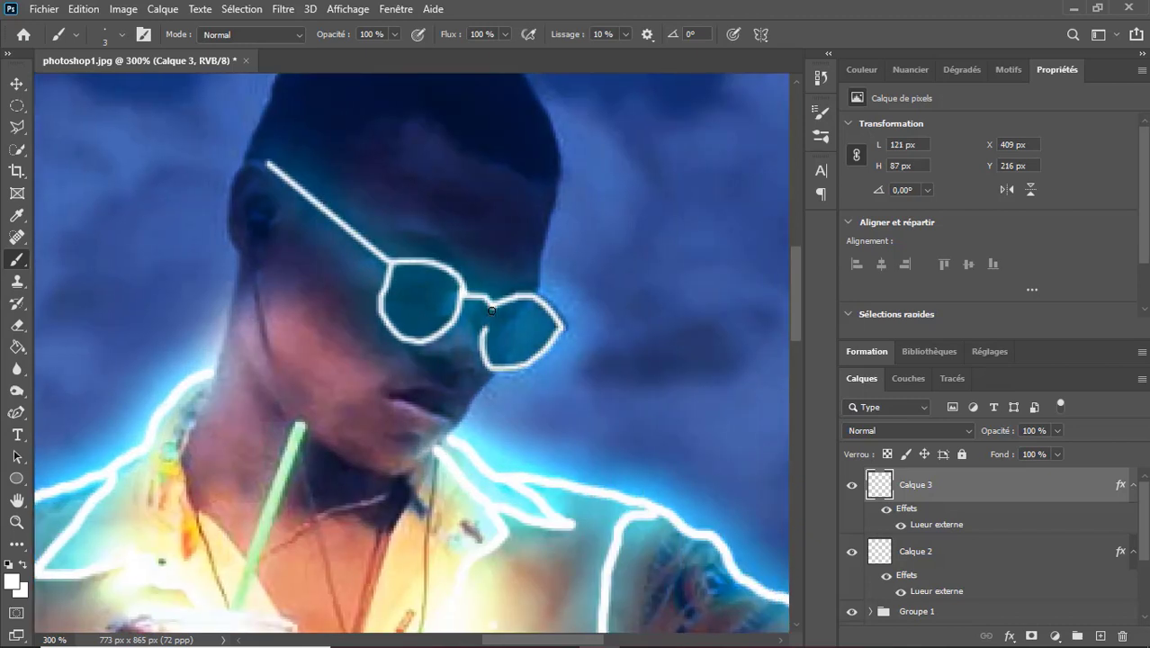
key("ctrl+minus")
key("ctrl+minus")
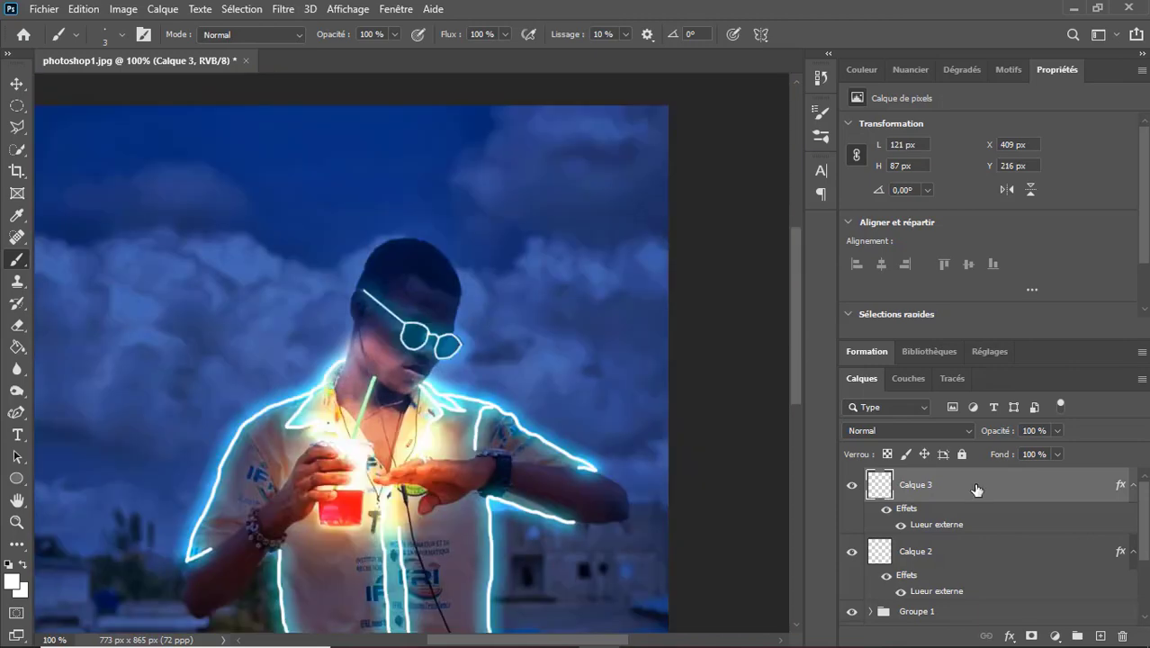
Step: Change Calque 3's Lueur externe colour from cyan to pure red ff0000
double_click(936, 524)
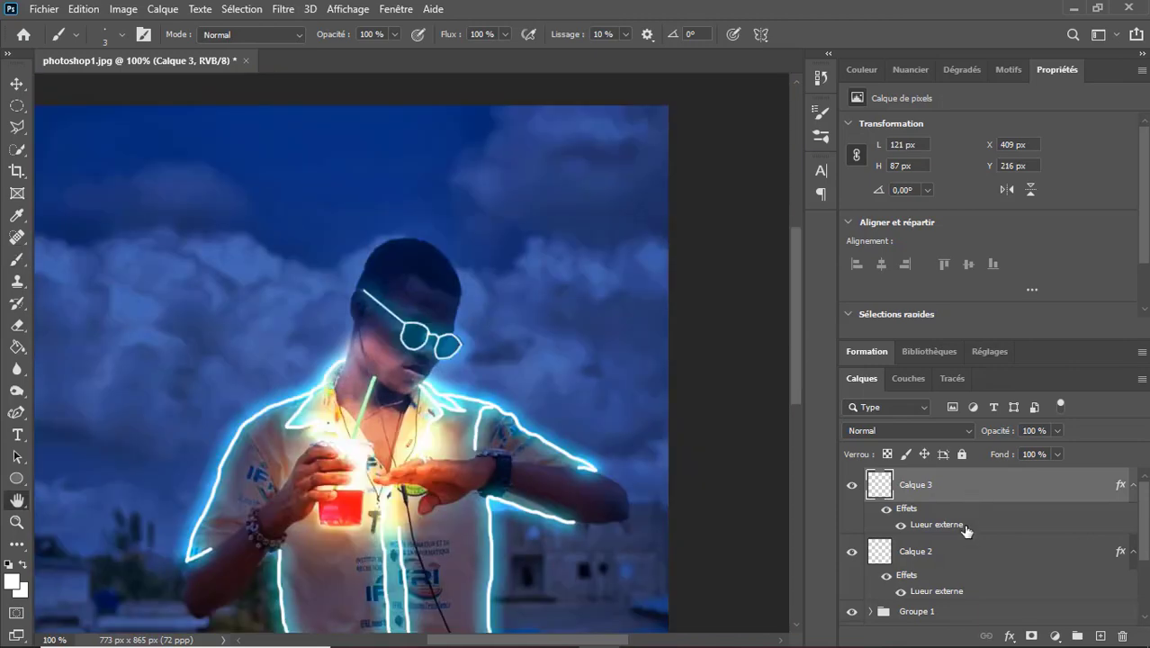
left_click_drag(685, 140, 913, 247)
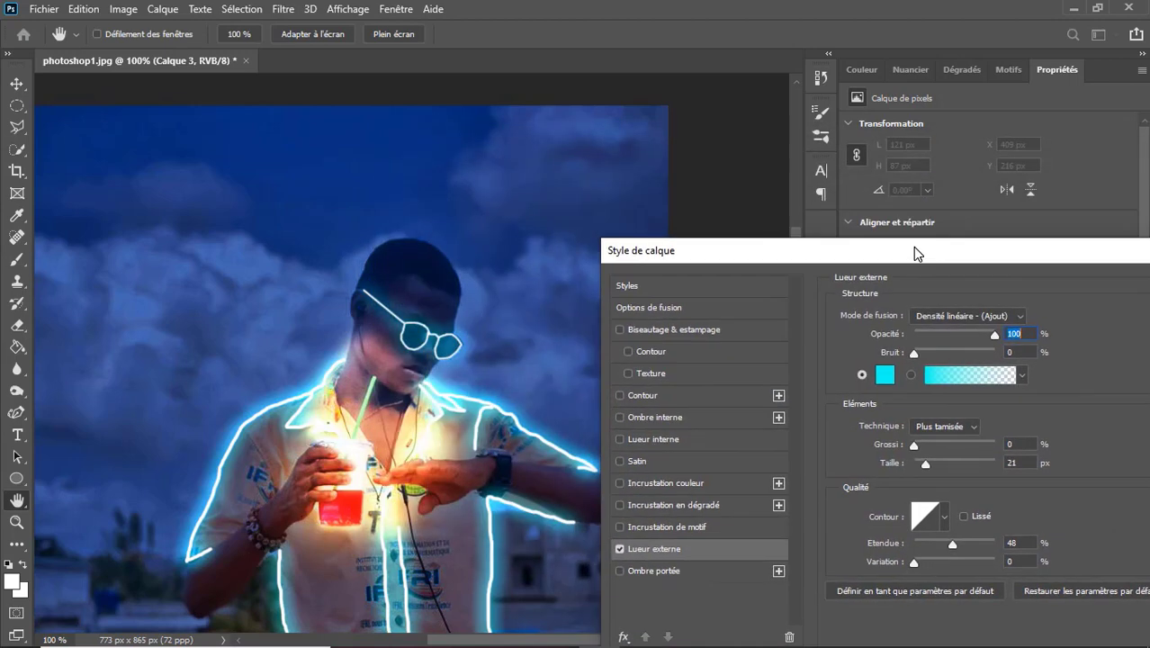
left_click(882, 375)
left_click(868, 321)
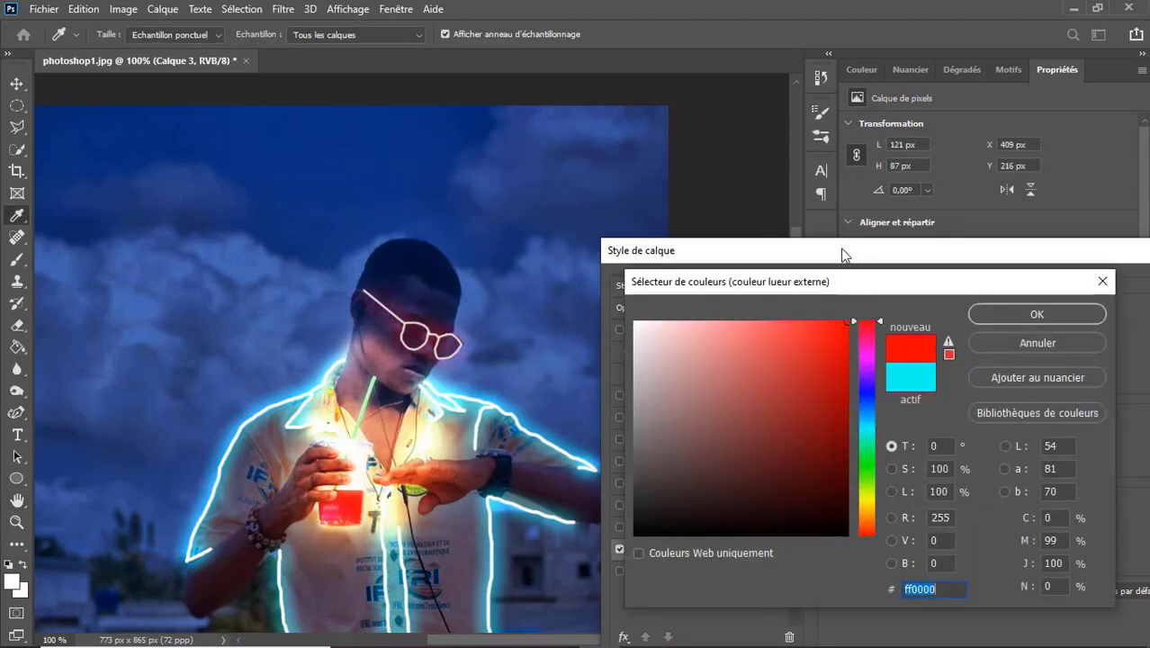
left_click(997, 315)
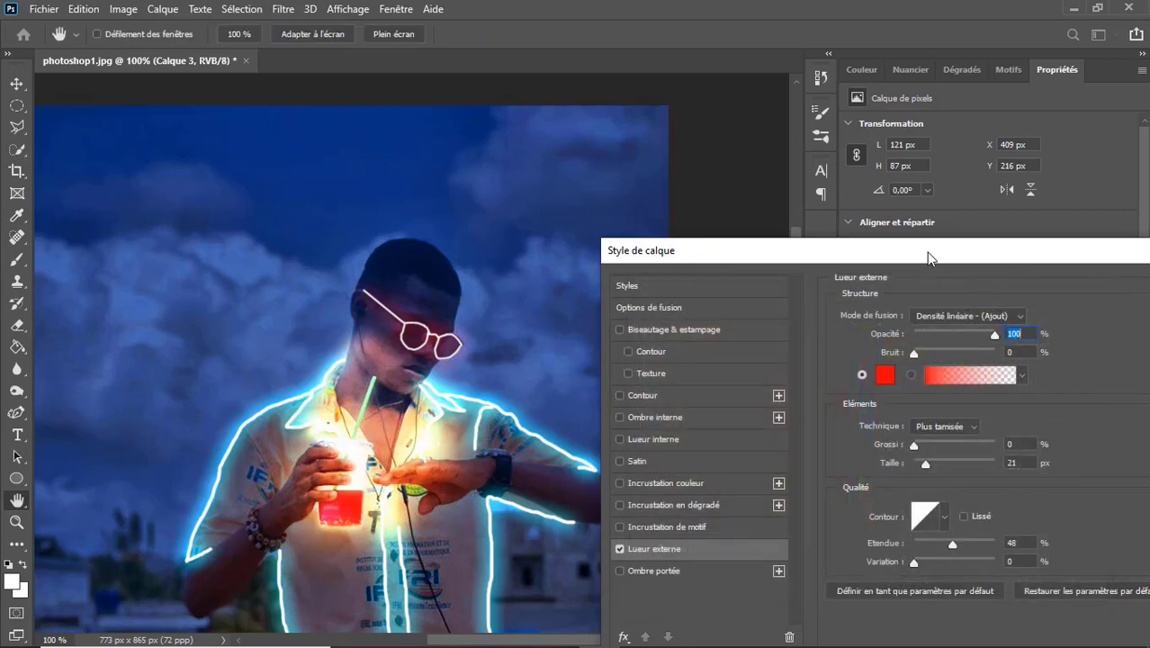
left_click_drag(900, 250, 753, 234)
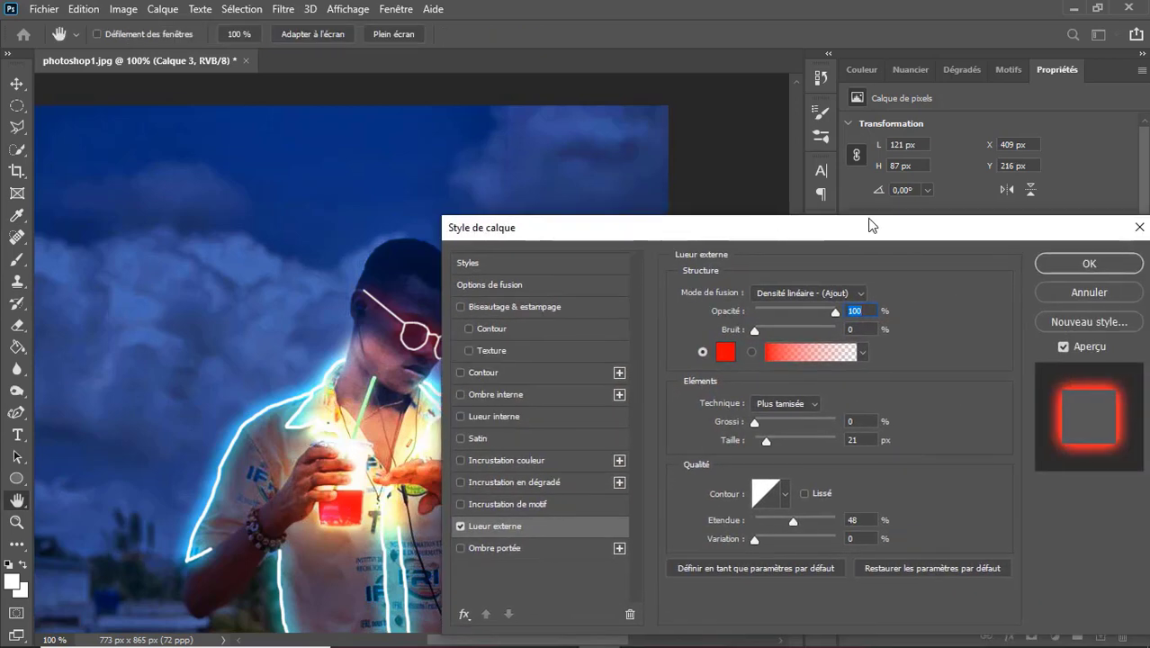
left_click(1070, 263)
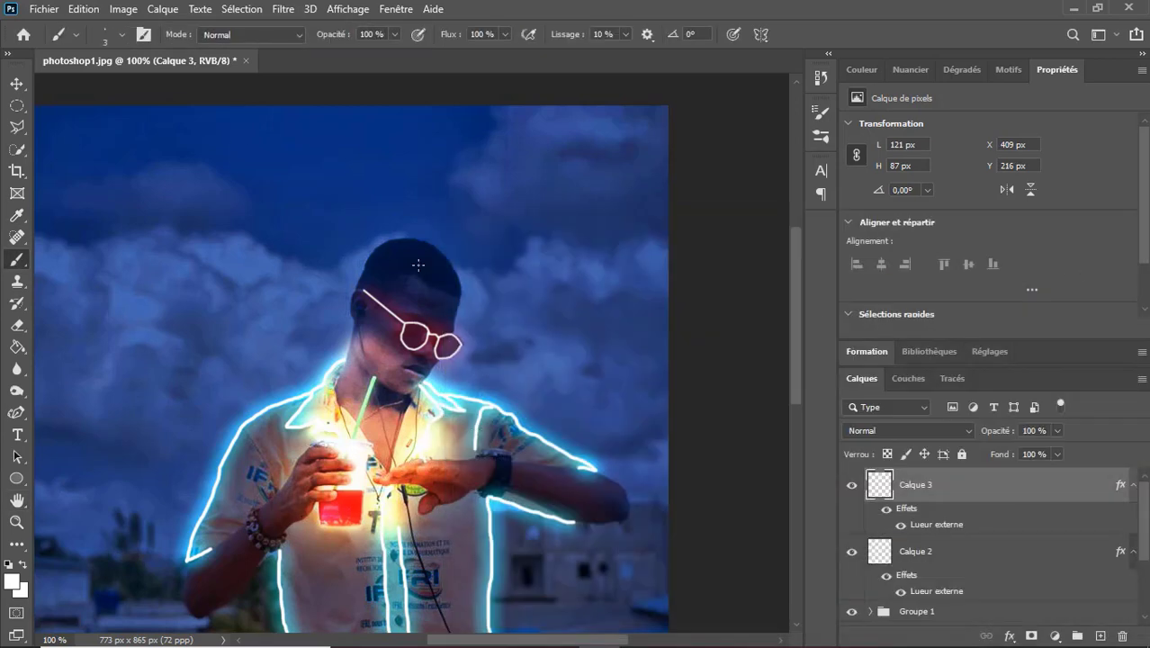
Step: Duplicate Calque 3 as Calque 3 copie and add an empty Calque 4 on top
scroll(449, 275, "down", 1)
scroll(448, 276, "down", 1)
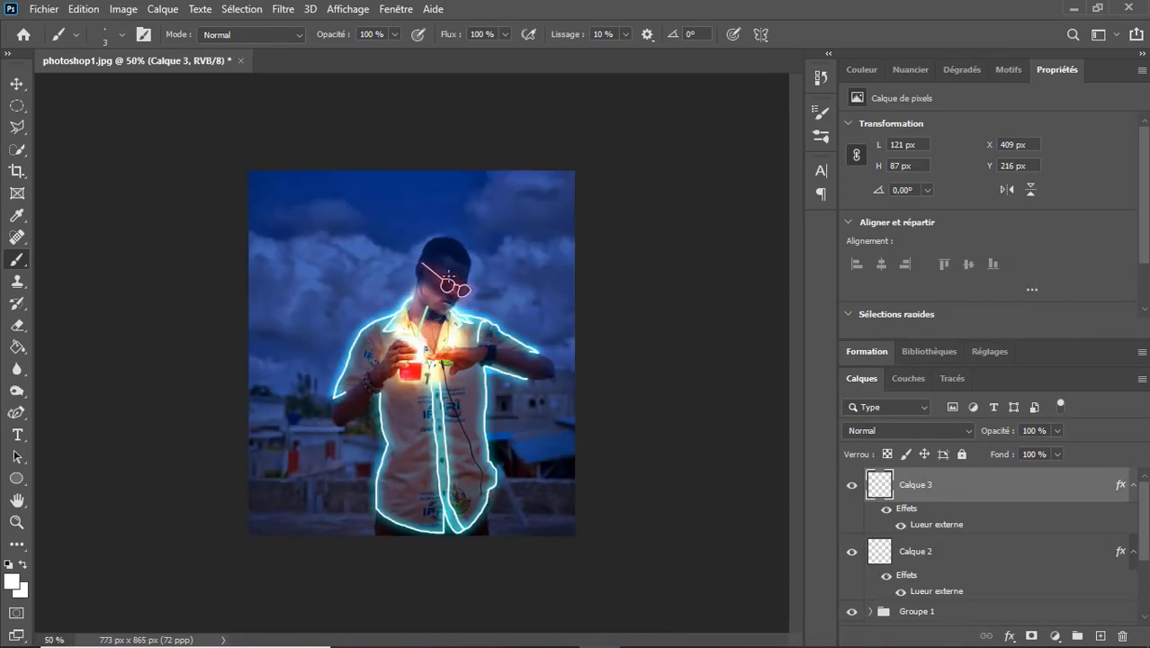
scroll(449, 276, "up", 1)
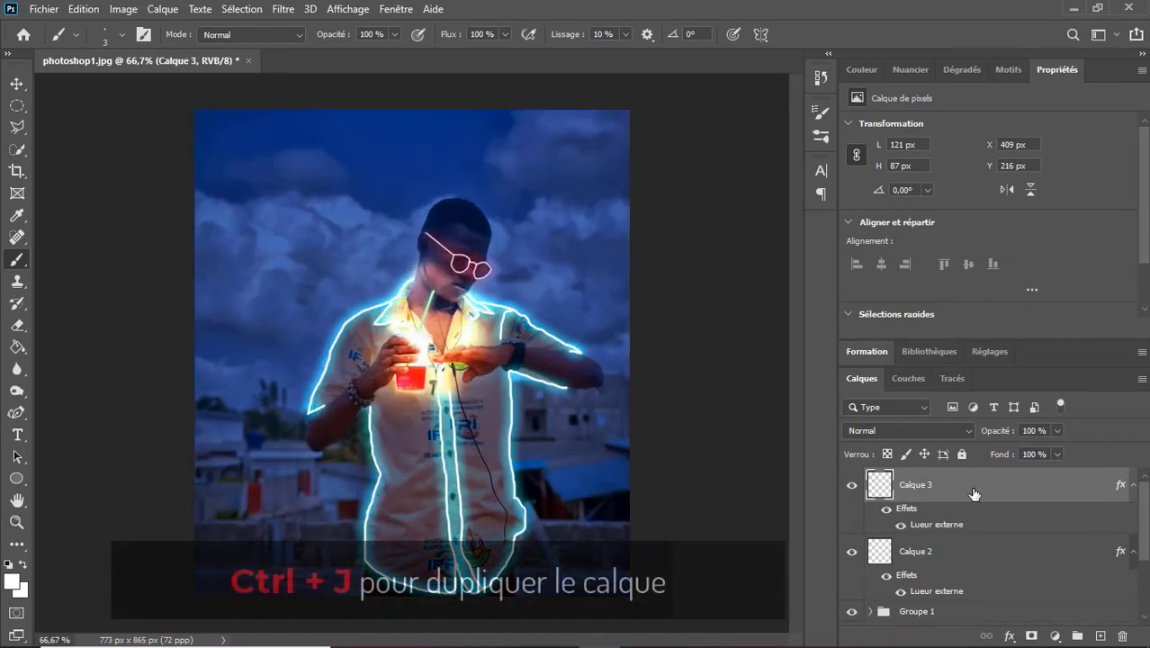
key("ctrl+j")
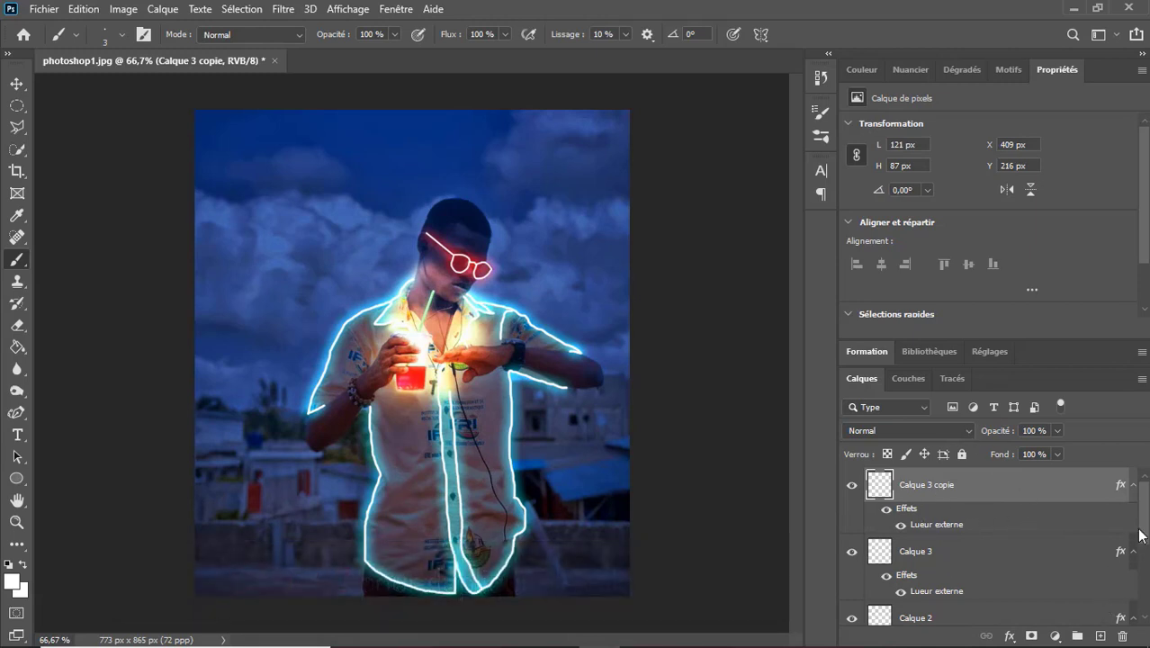
left_click_drag(1143, 535, 1144, 527)
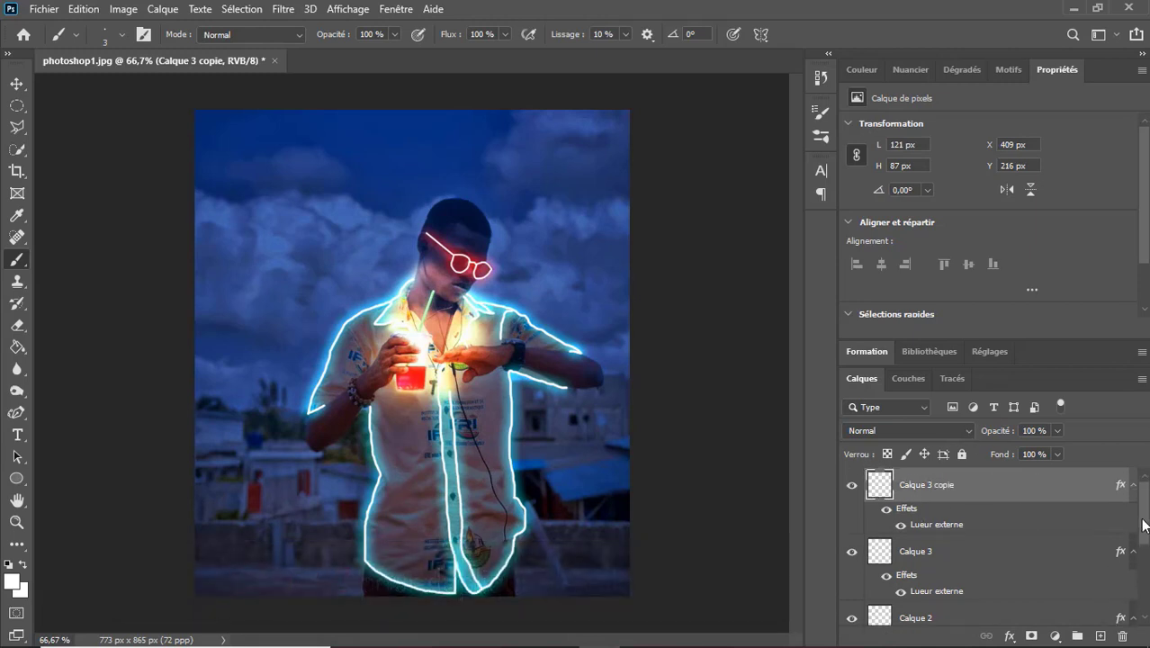
left_click(1087, 494, "ctrl")
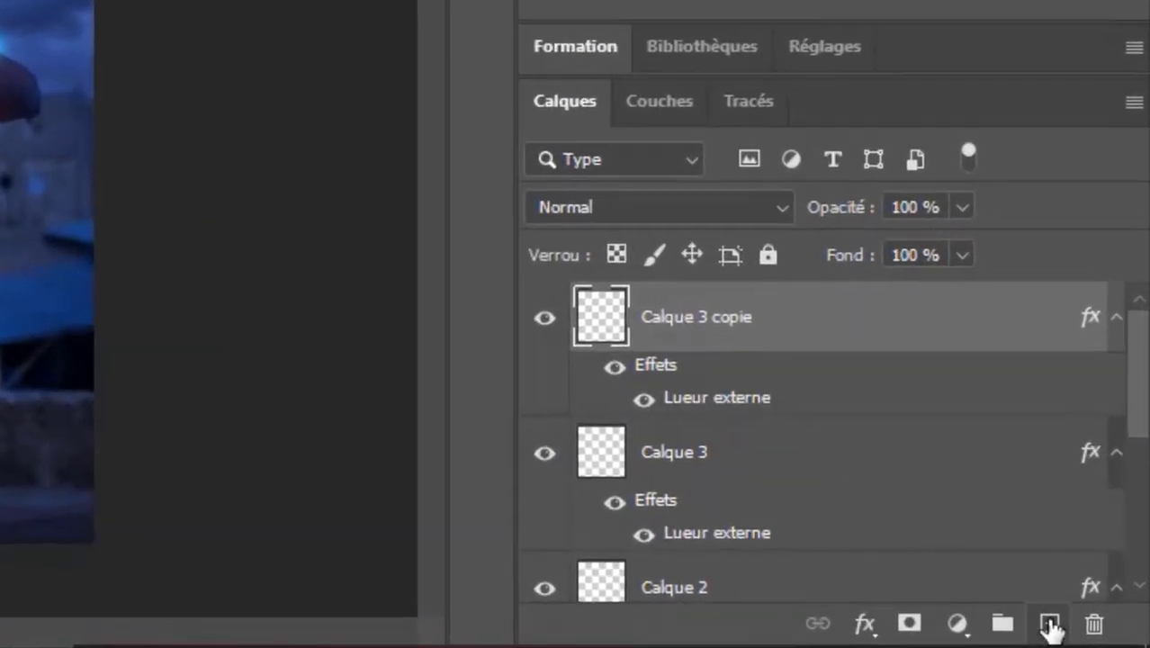
left_click(1051, 625)
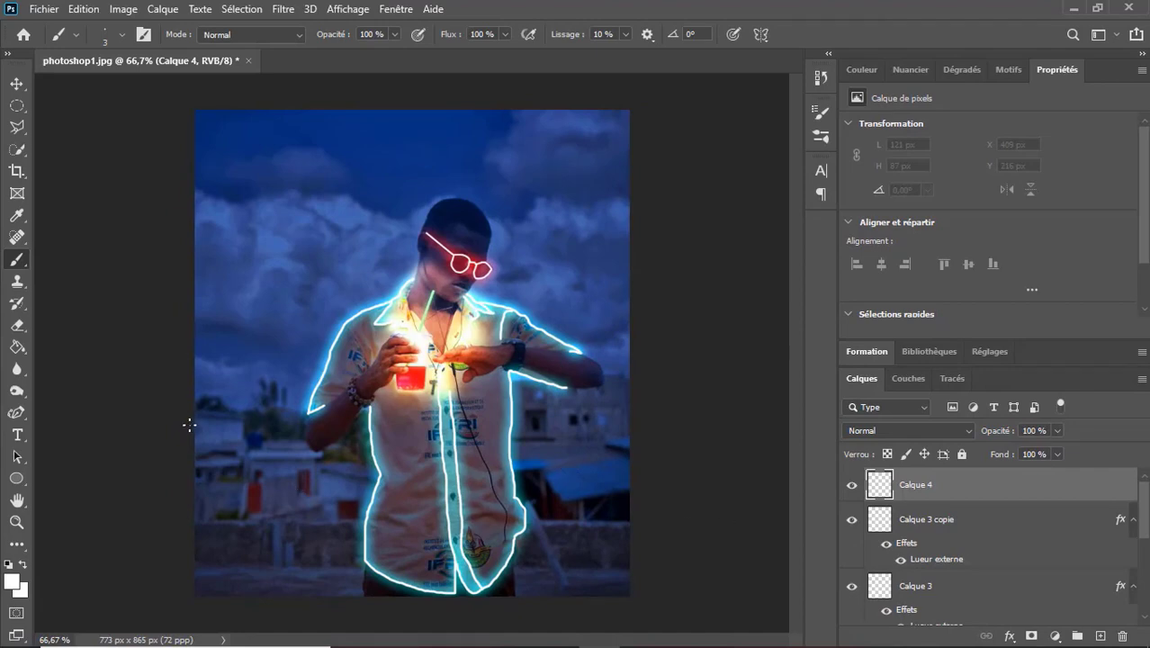
key("ctrl+plus")
key("ctrl+plus")
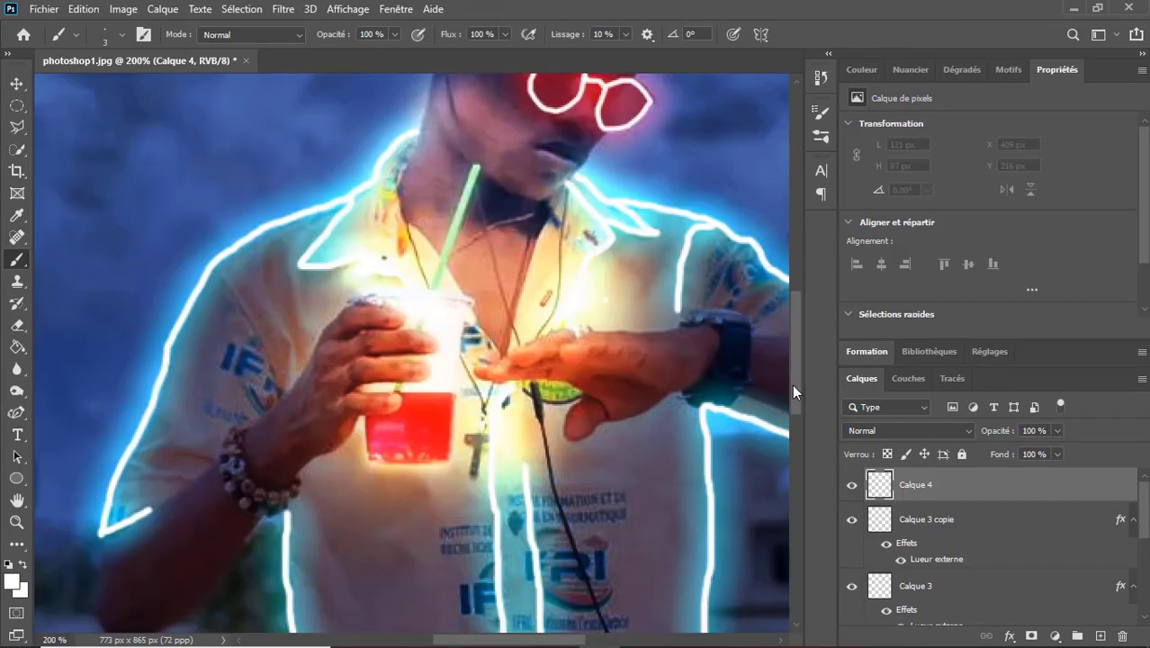
Step: On Calque 4, draw straight white lines along the left building's roofline and walls
left_click_drag(792, 385, 800, 490)
left_click_drag(497, 639, 451, 632)
left_click_drag(795, 496, 798, 439)
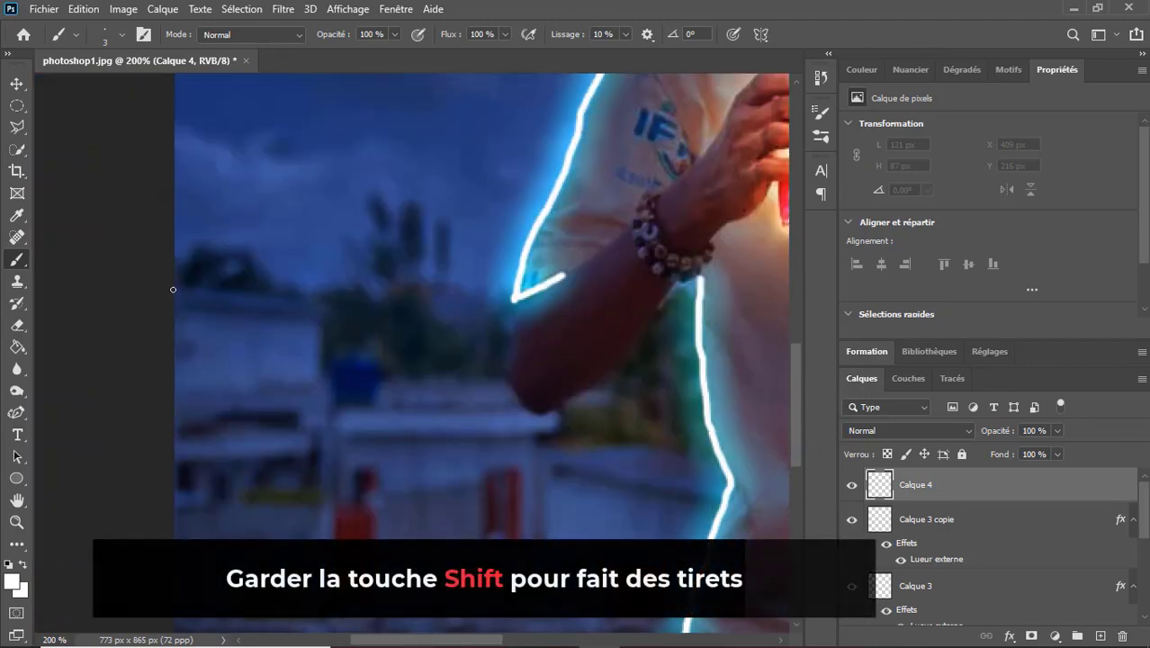
key("z")
key("b")
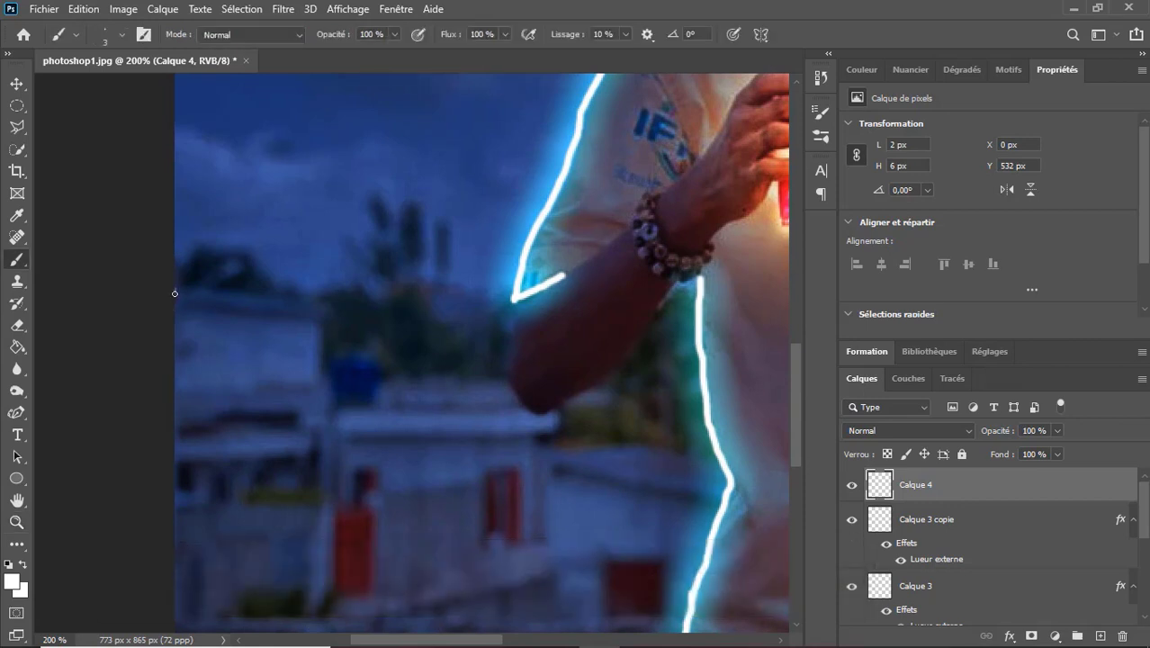
left_click(328, 312, "shift")
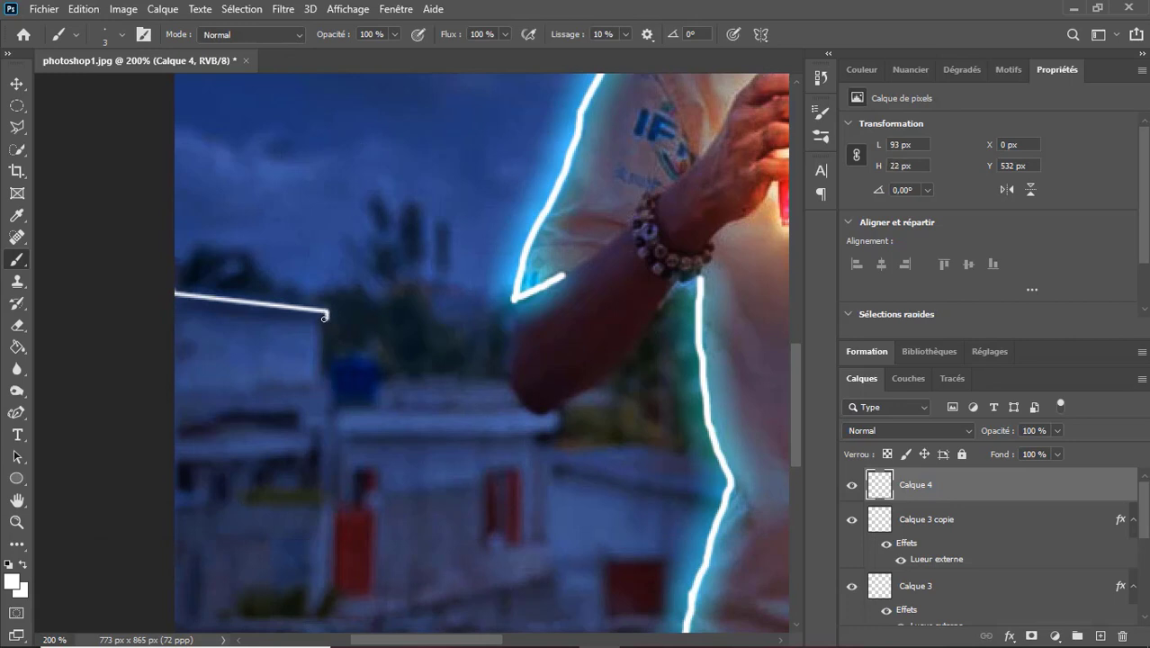
left_click(323, 378, "shift")
left_click(330, 418, "shift")
left_click(556, 422, "shift")
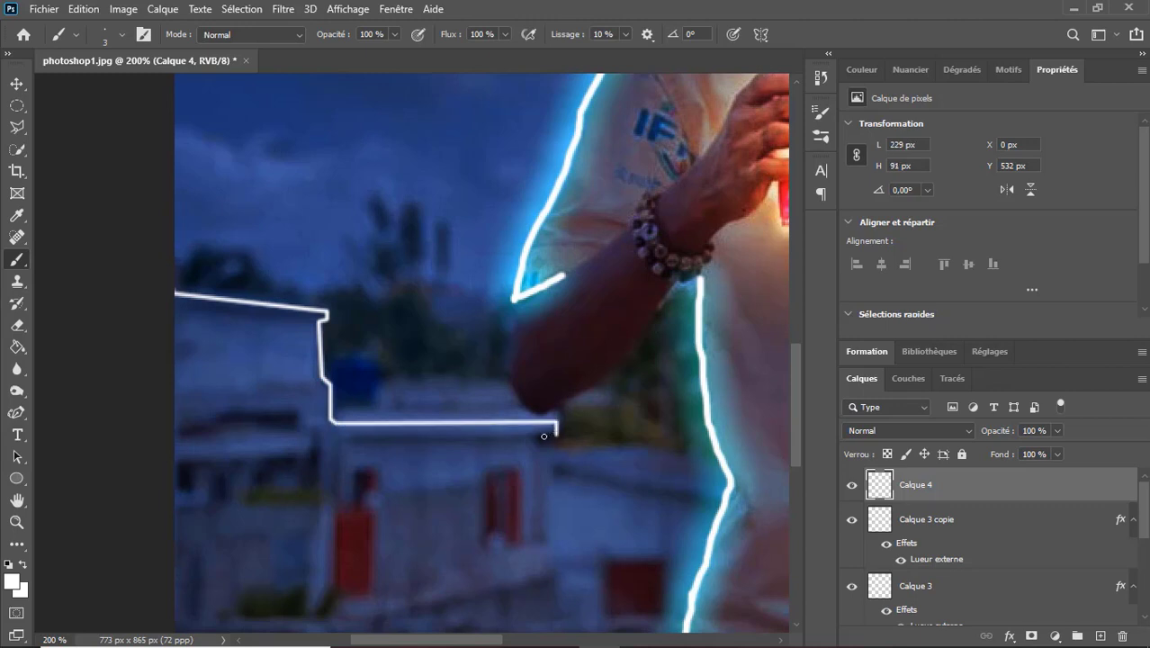
left_click(541, 540, "shift")
left_click(341, 443, "shift")
left_click(335, 509, "shift")
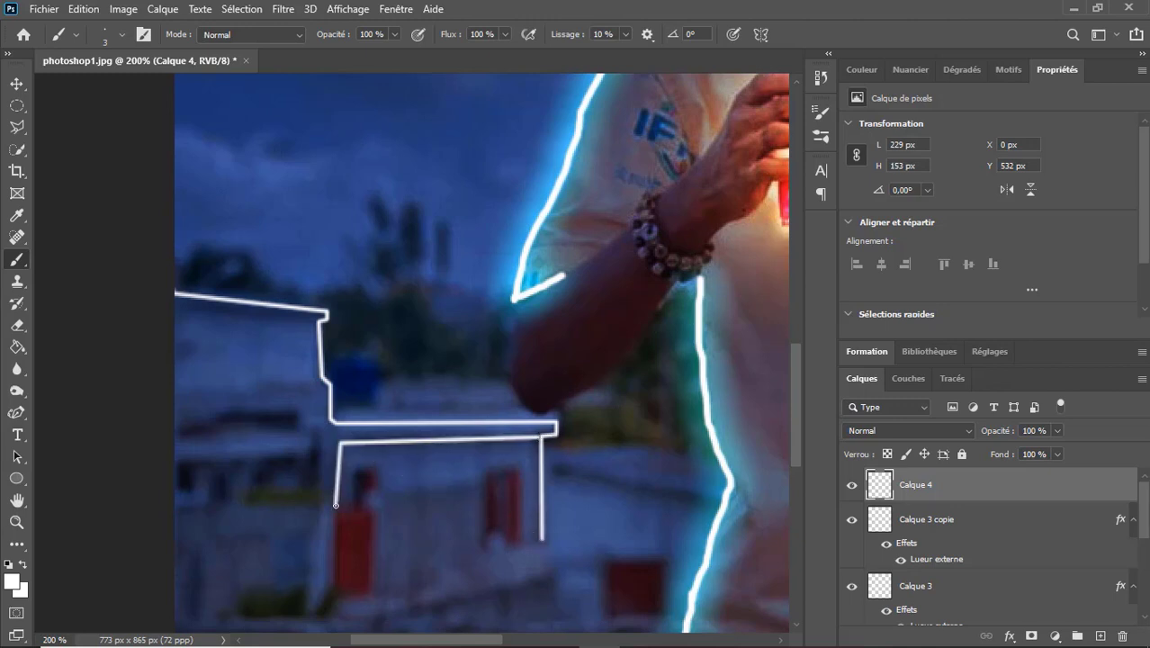
Step: Outline the red door, the small wall window and the far-left ledge in white
left_click(335, 597, "shift")
left_click(373, 594, "shift")
left_click(369, 511, "shift")
left_click_drag(488, 471, 515, 470)
left_click(518, 542, "shift")
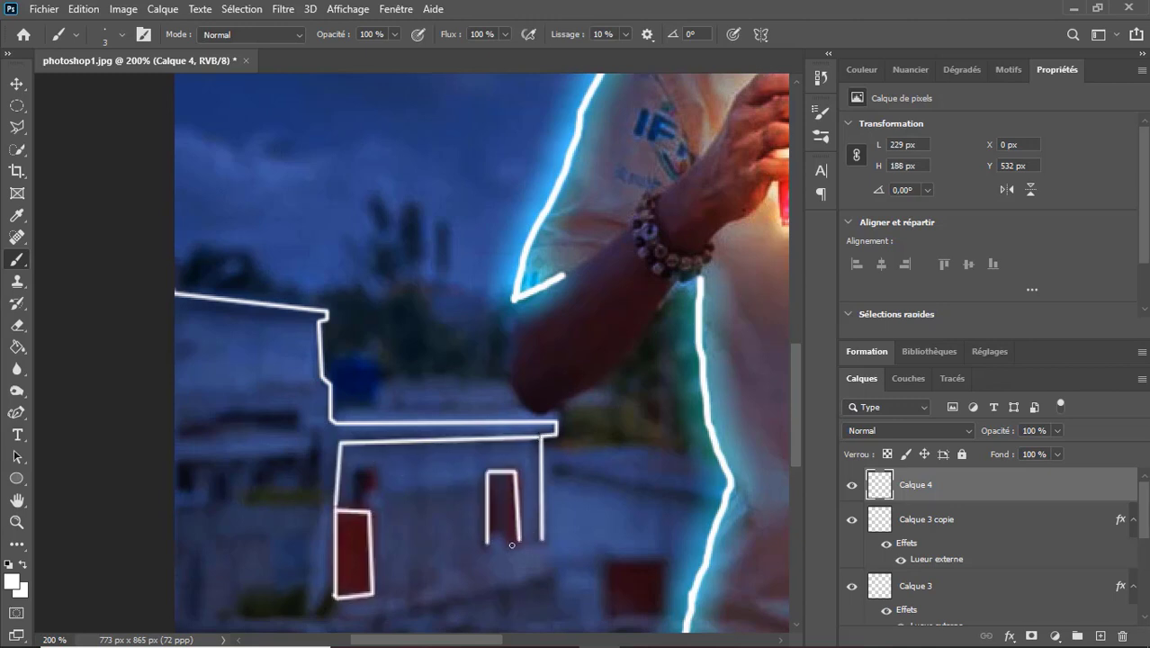
left_click(487, 471, "shift")
left_click(177, 456)
left_click(311, 449, "shift")
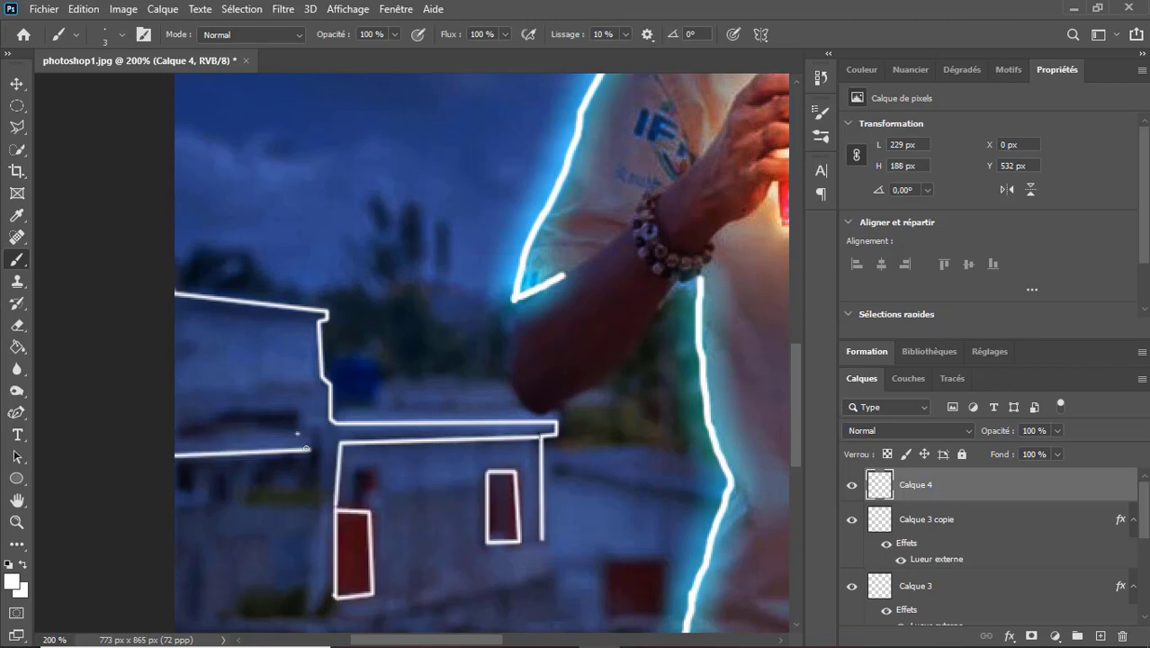
Step: Trace the right-hand roof section and the lower-right window with white lines
left_click(551, 464)
left_click(711, 502, "shift")
left_click(551, 464)
left_click(549, 448, "shift")
left_click(639, 444, "shift")
left_click(699, 457, "shift")
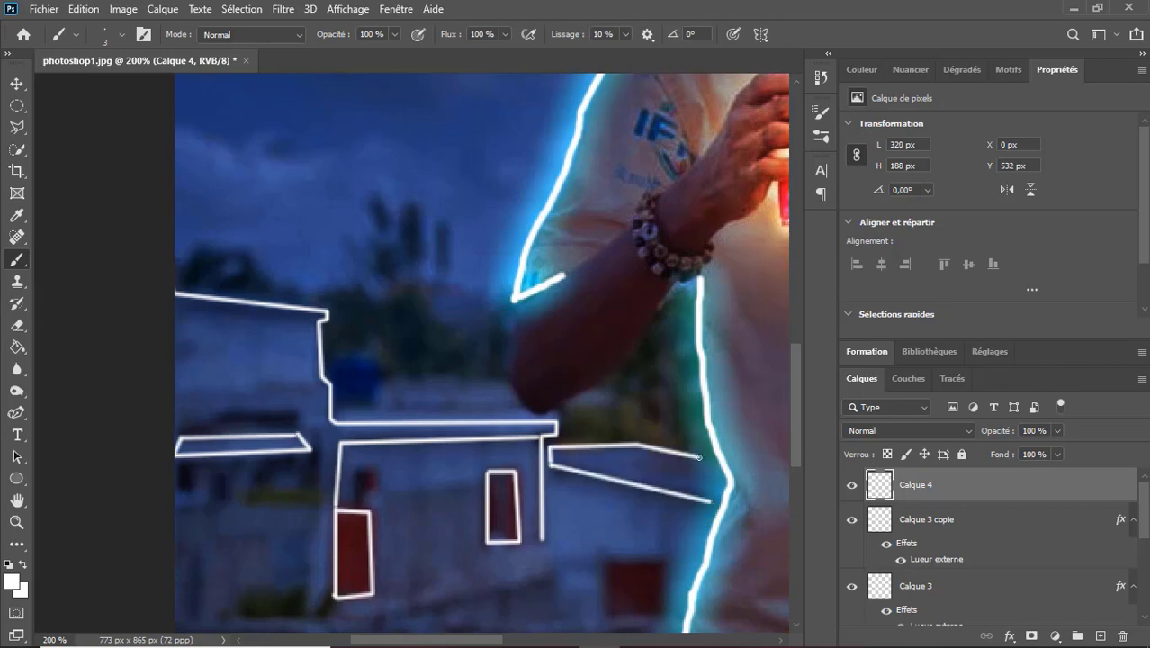
left_click(605, 563)
left_click(665, 560, "shift")
left_click(664, 614, "shift")
left_click(609, 617, "shift")
left_click(605, 563, "shift")
Step: Draw a long white ground line across the buildings
scroll(197, 407, "down", 5)
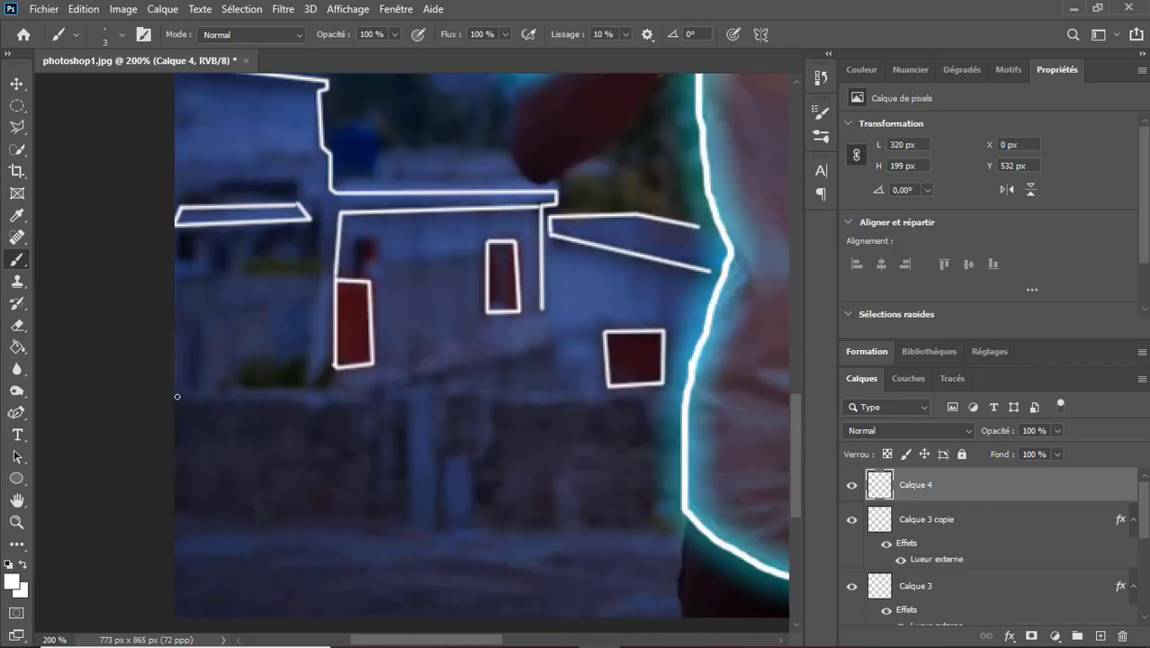
left_click(682, 395, "shift")
scroll(609, 299, "right", 5)
left_click(609, 299)
Step: Outline the blue awning, the upper-right awning and the left awning in white
left_click(413, 335, "shift")
left_click(354, 253, "shift")
left_click(576, 195, "shift")
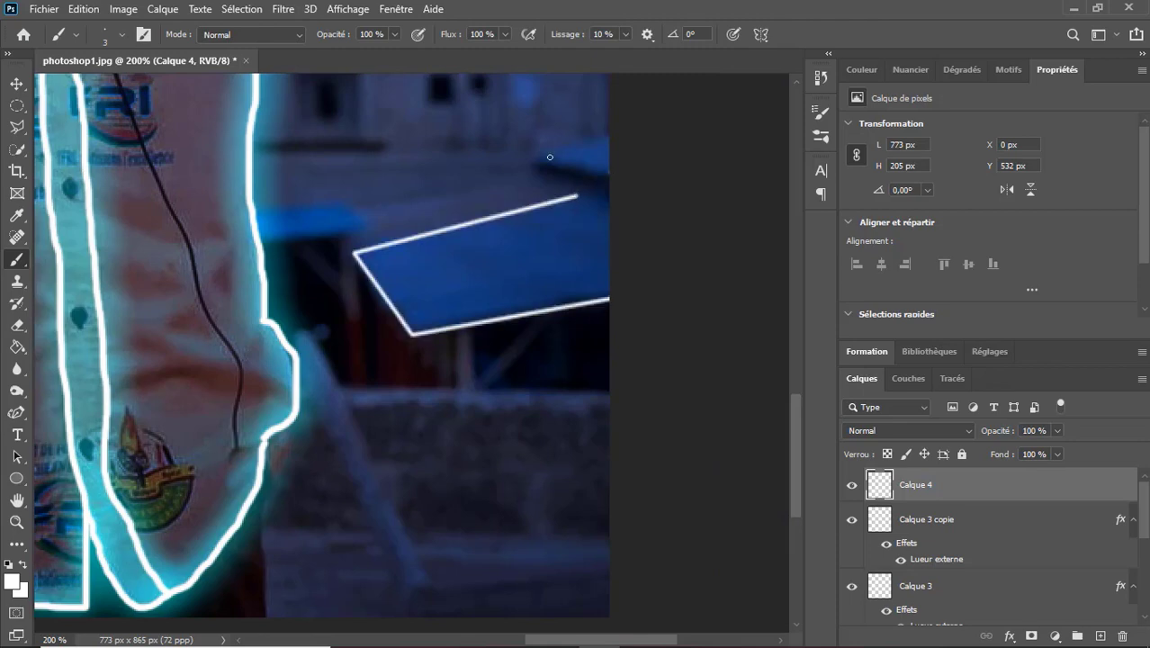
left_click(609, 135)
left_click(539, 155, "shift")
left_click(609, 173, "shift")
left_click(272, 242)
left_click(374, 228, "shift")
left_click(353, 198, "shift")
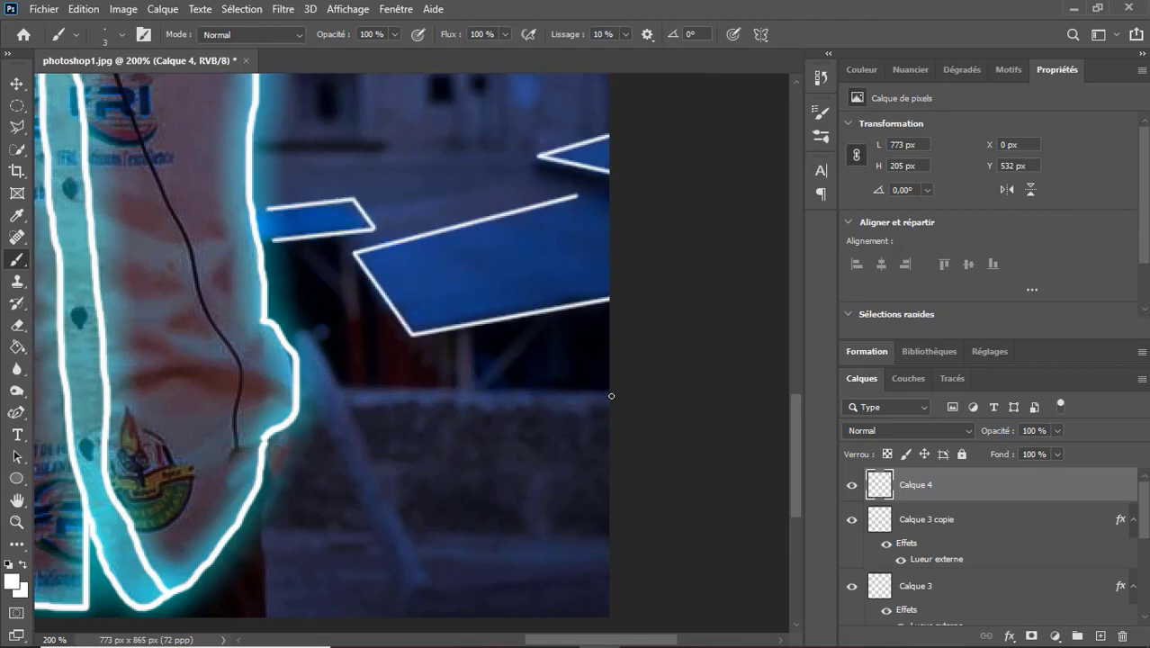
Step: Add the right-side ground line plus the right building's vertical edge and roofline
left_click(611, 396)
left_click(310, 395, "shift")
scroll(596, 360, "up", 7)
left_click(596, 290)
left_click(601, 466, "shift")
left_click(592, 280, "shift")
left_click(536, 282, "shift")
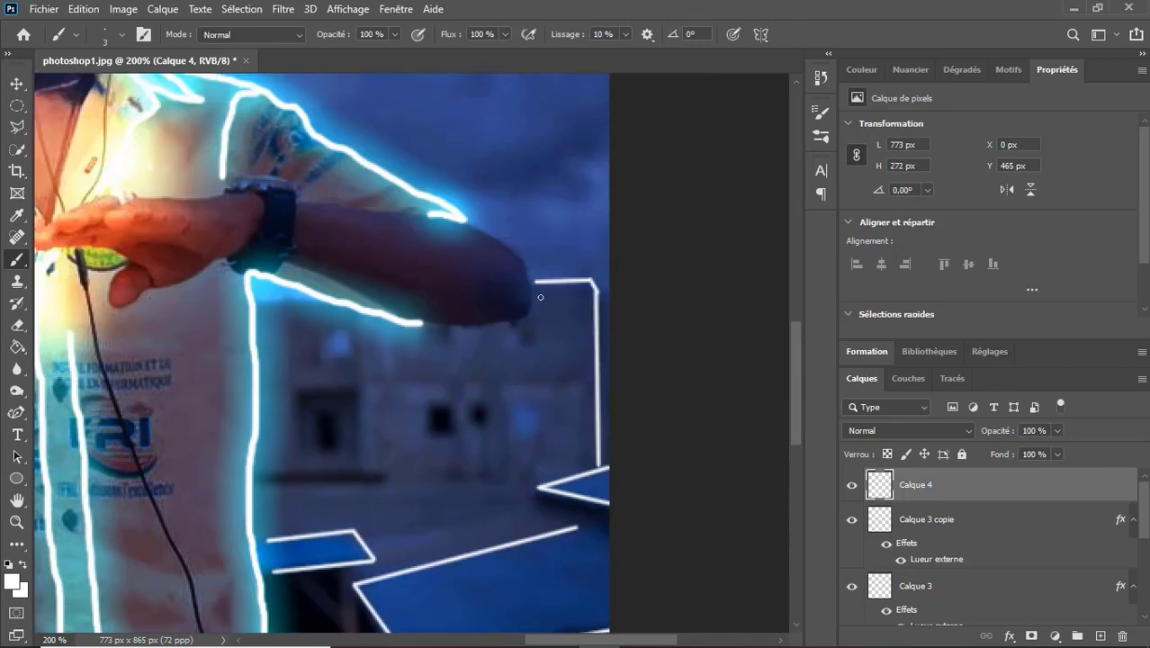
Step: Draw a white rectangle around a dark window, undoing and redrawing misplaced sides
left_click(364, 391)
left_click(365, 465, "shift")
left_click(303, 465, "shift")
left_click(297, 393, "shift")
left_click(365, 394, "shift")
key("ctrl+alt+z")
key("ctrl+alt+z")
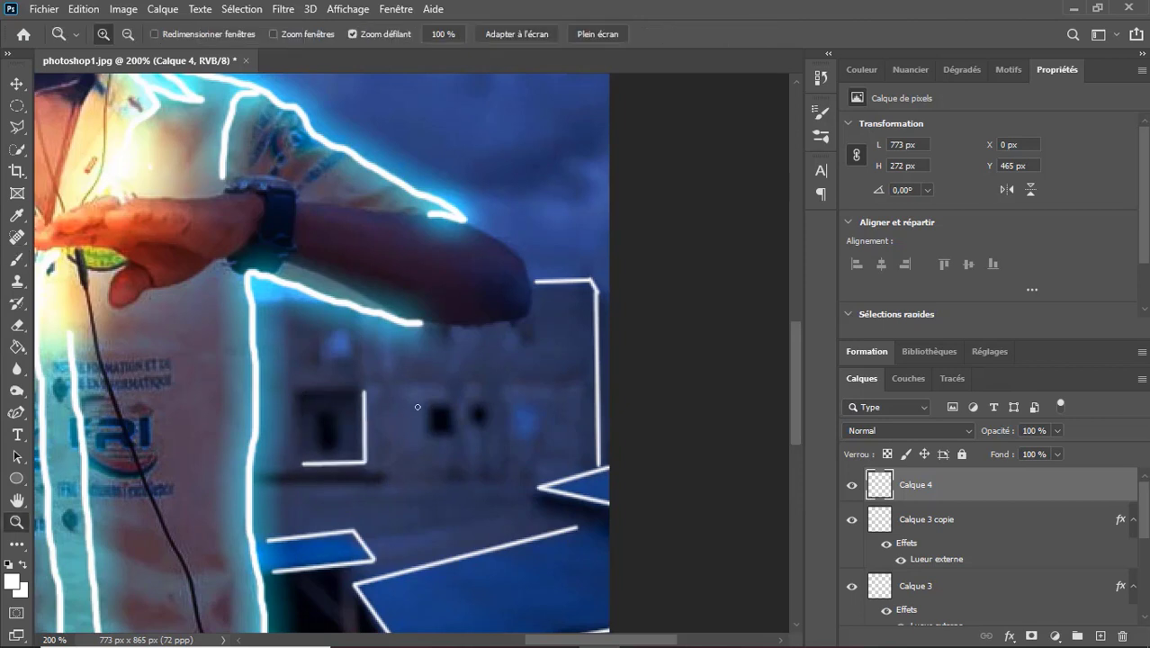
left_click(296, 394, "shift")
left_click(297, 464, "shift")
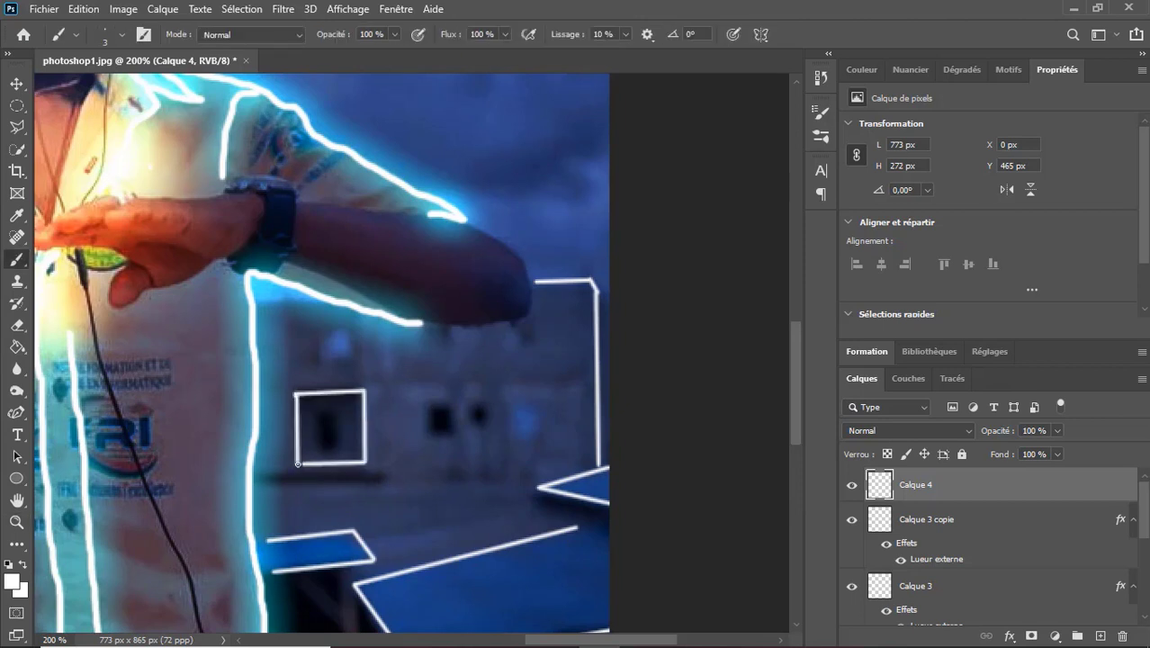
Step: Outline two small nearby windows with white lines
left_click(428, 411)
left_click(429, 439, "shift")
left_click(456, 439, "shift")
left_click(457, 411, "shift")
left_click(513, 384)
Step: Zoom out to the whole image and convert Calque 4 into a smart object
key("ctrl+0")
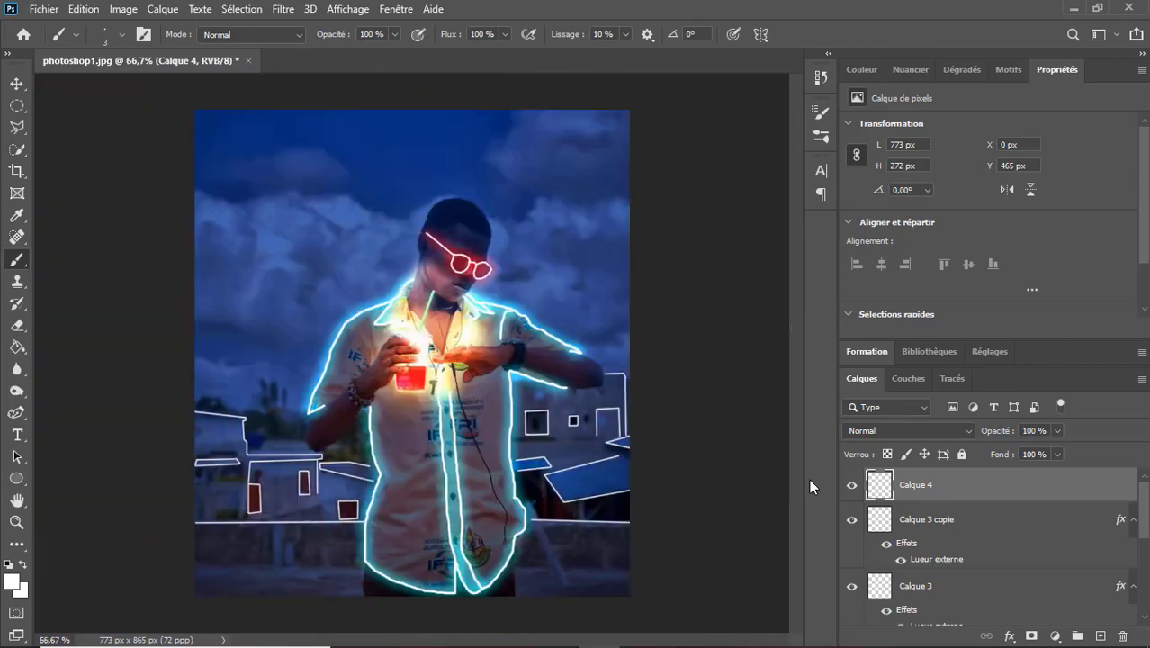
key("ctrl+1")
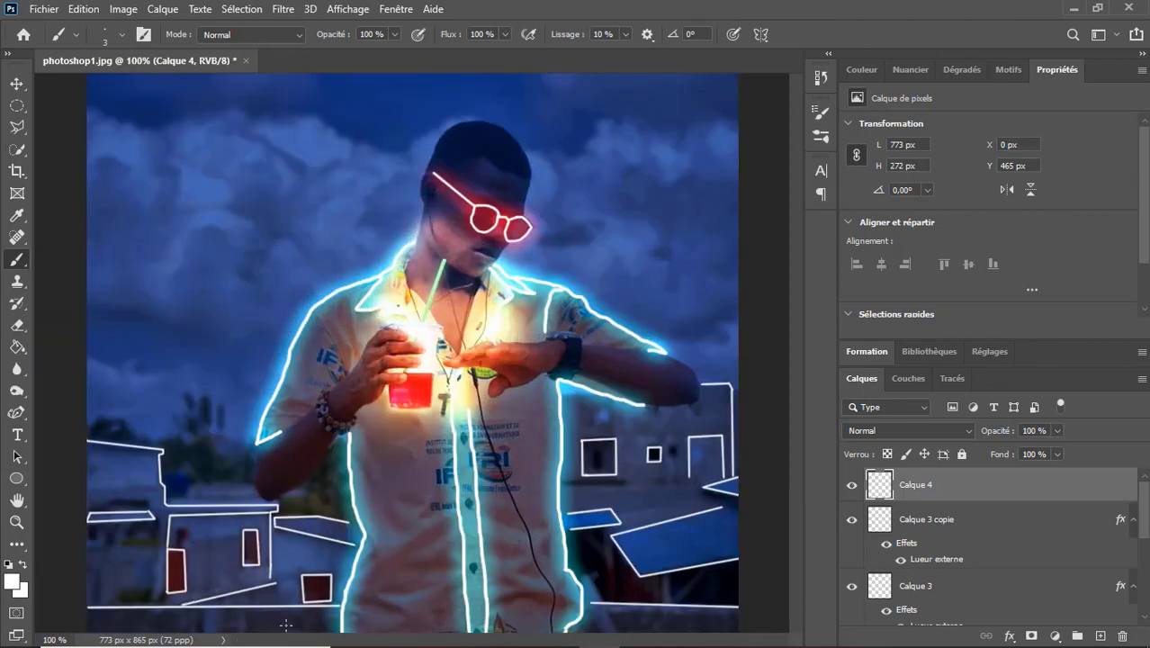
key("ctrl+minus")
key("ctrl+minus")
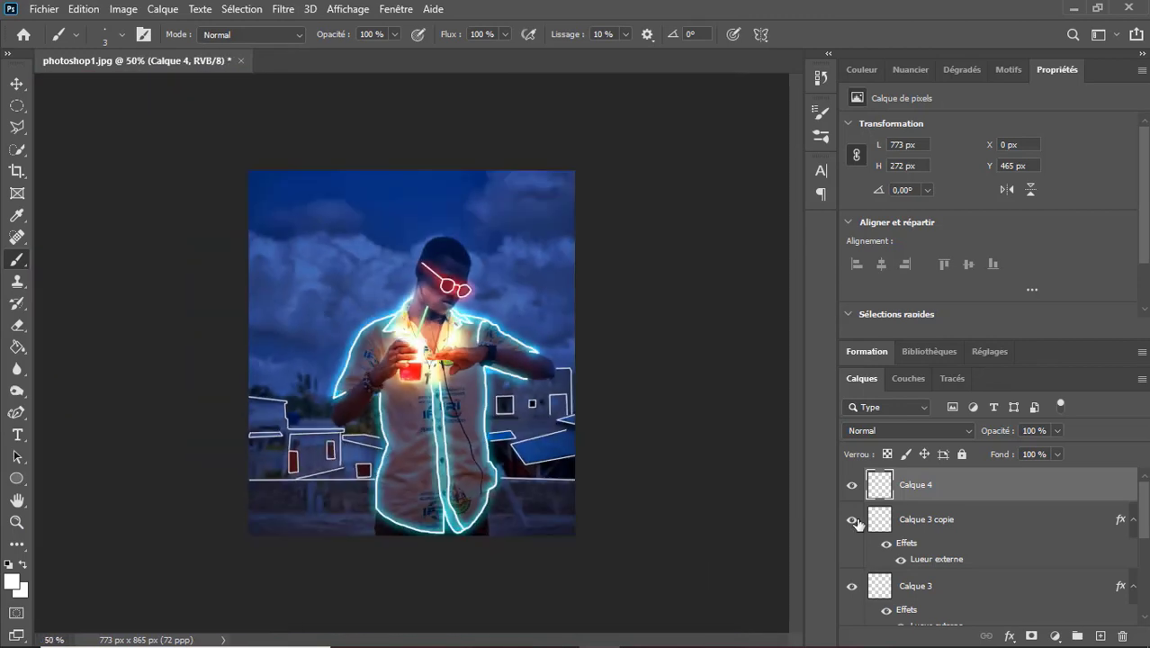
right_click(960, 495)
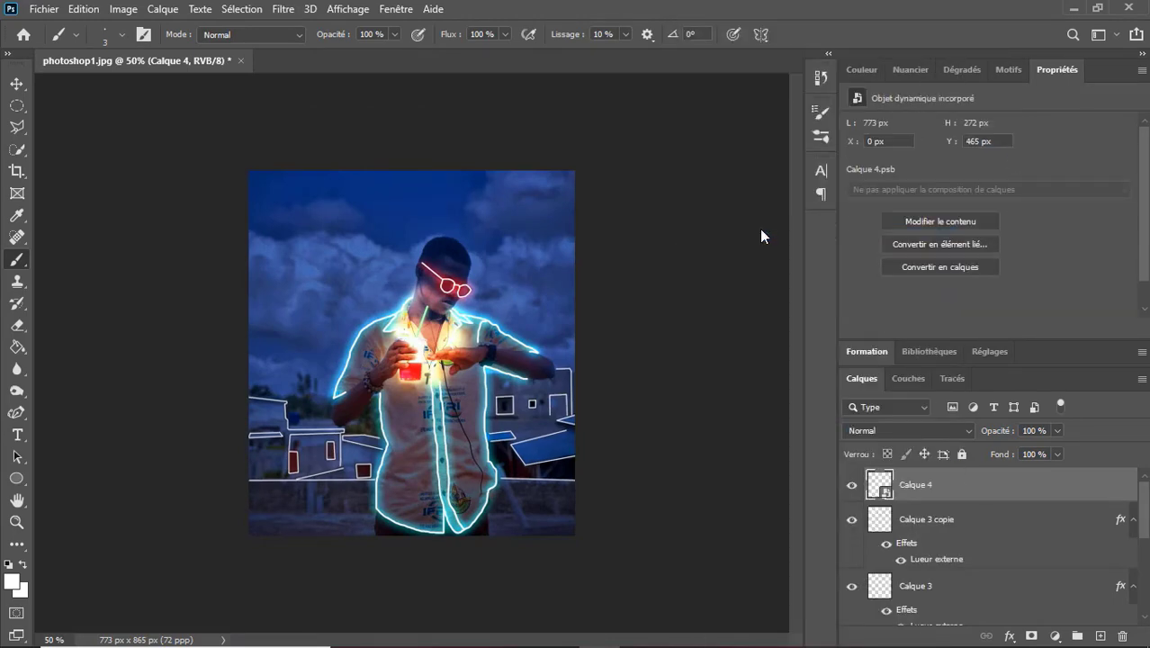
Step: Apply a Flou gaussien smart filter with about 1 px radius, then check the result
left_click(279, 11)
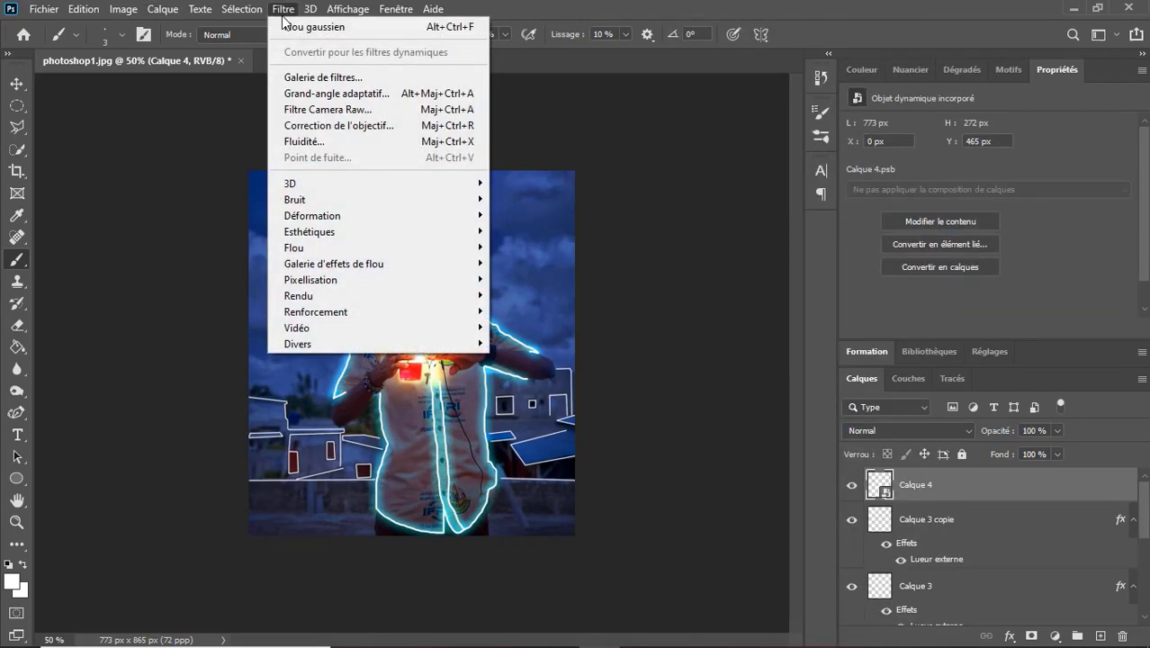
mouse_move(294, 248)
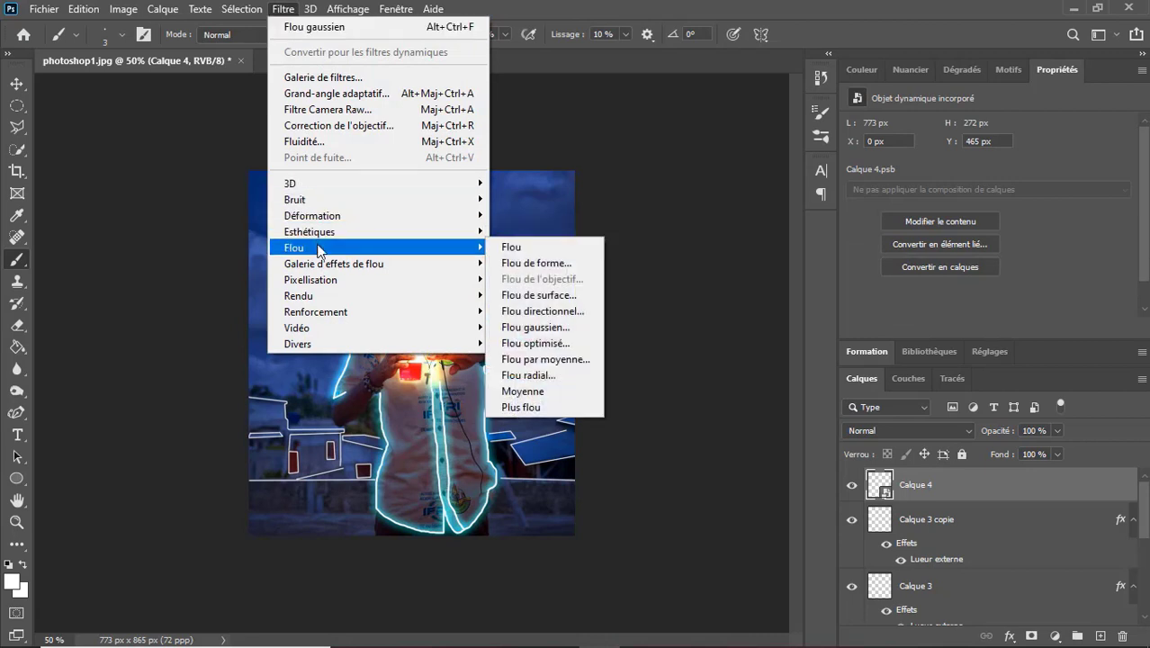
left_click(513, 328)
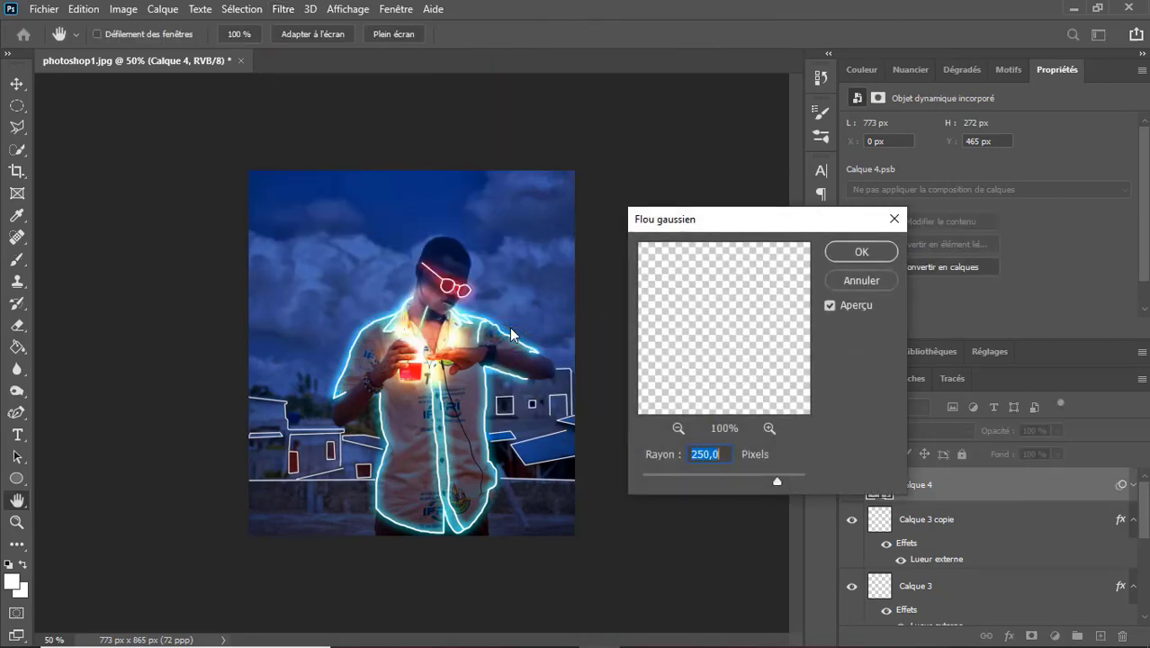
left_click_drag(749, 474, 651, 477)
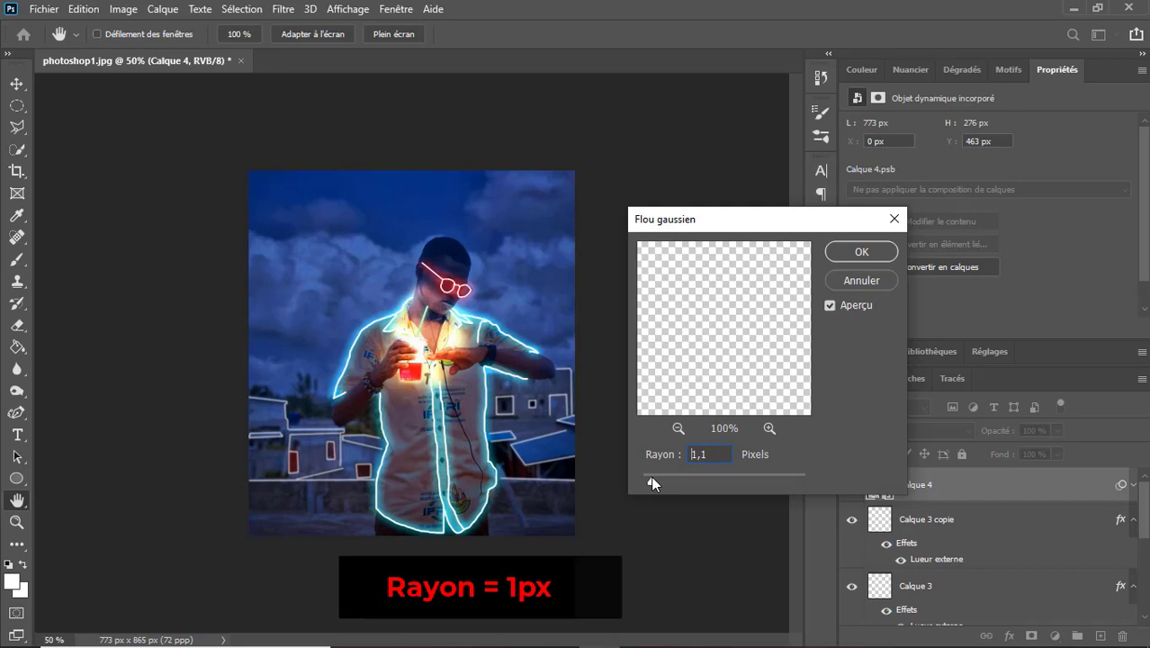
left_click(651, 475)
left_click(843, 253)
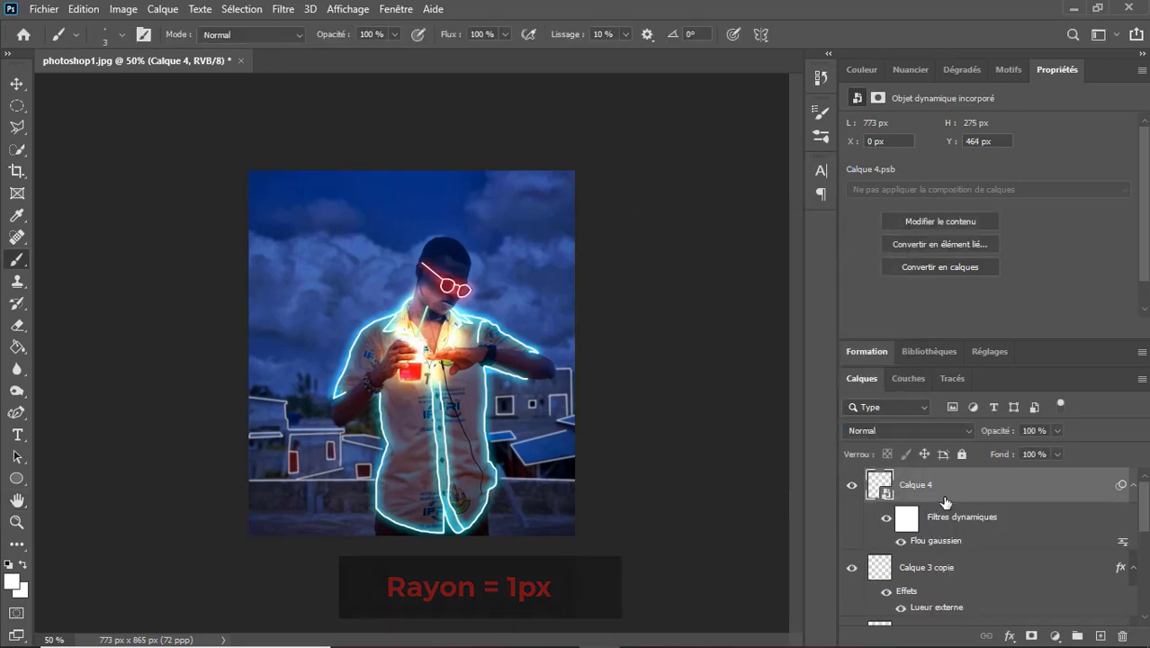
left_click(850, 569)
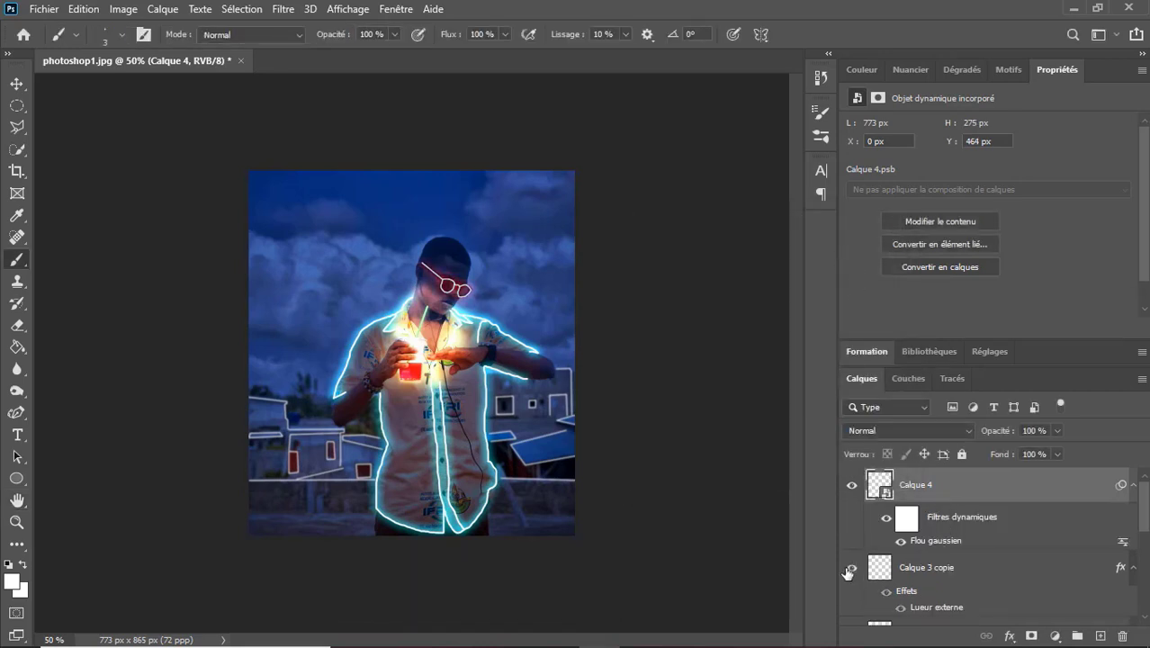
left_click(851, 569)
Step: Copy Calque 3 copie's red glow style onto Calque 4 and duplicate it as Calque 4 copie
right_click(951, 571)
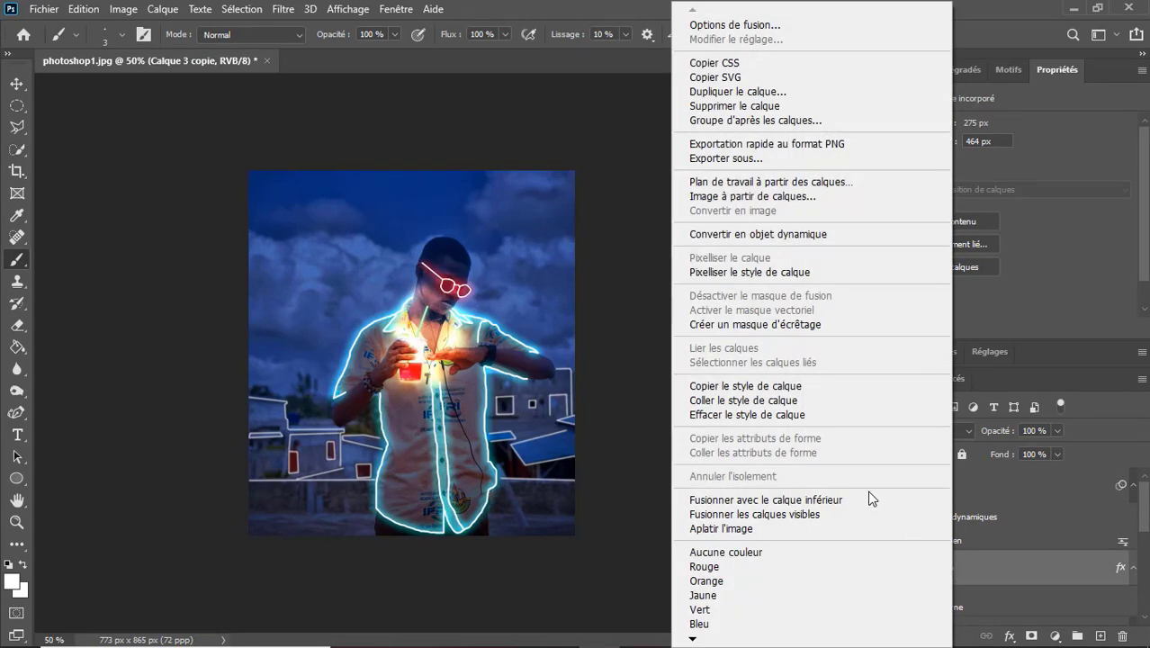
left_click(731, 386)
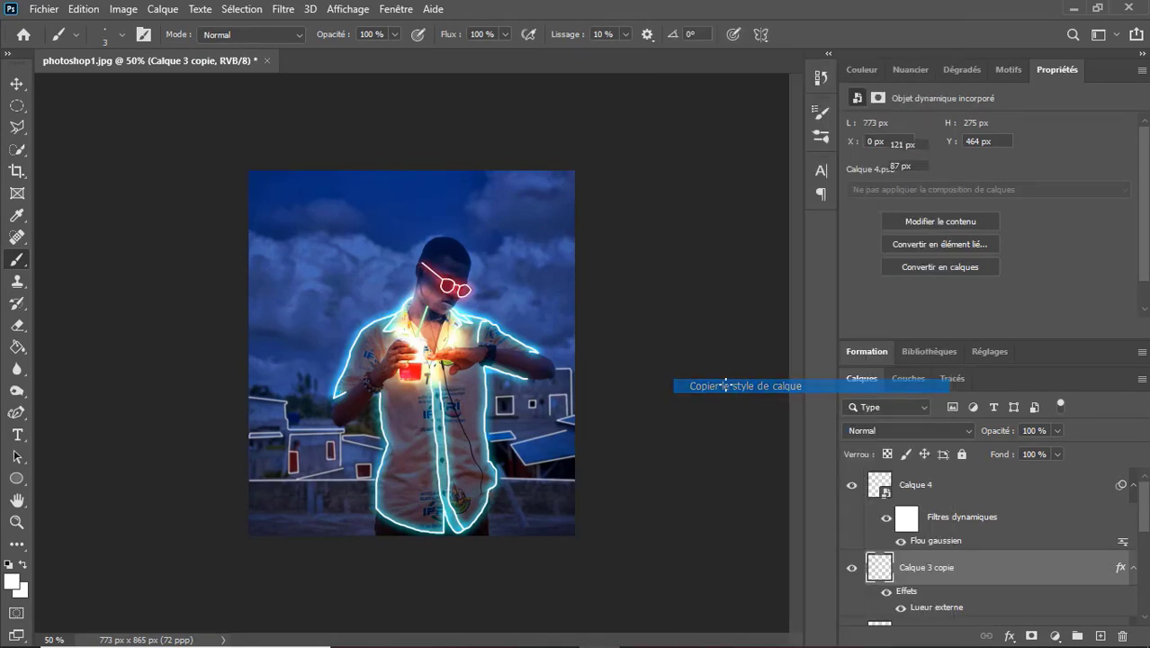
left_click(954, 493)
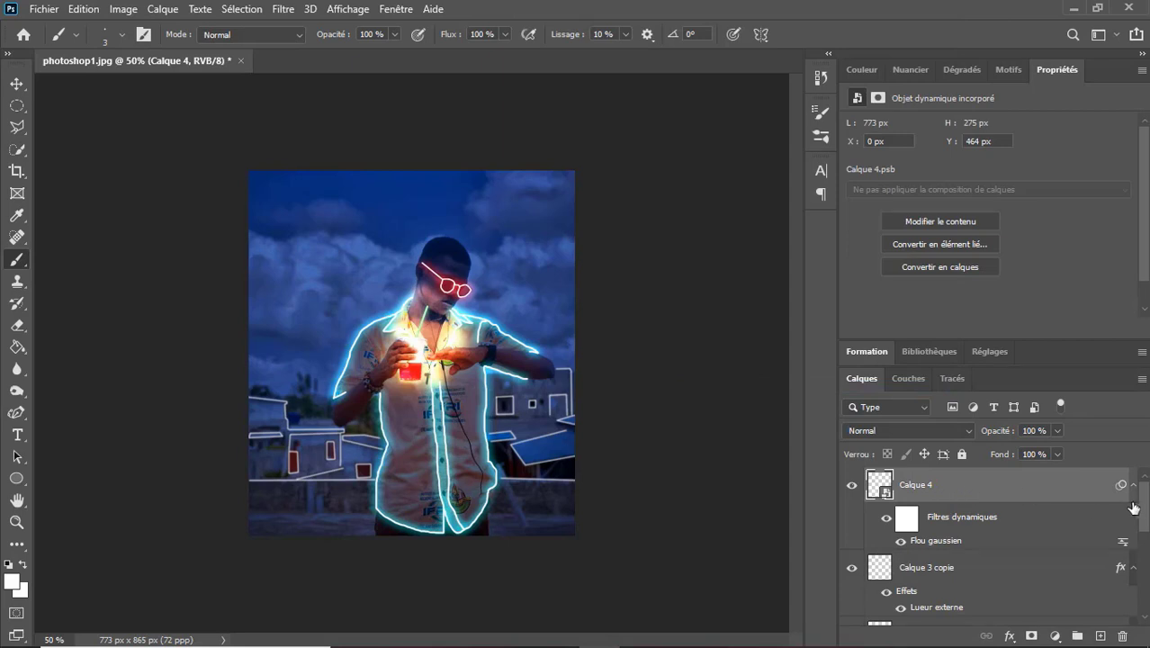
right_click(1085, 502)
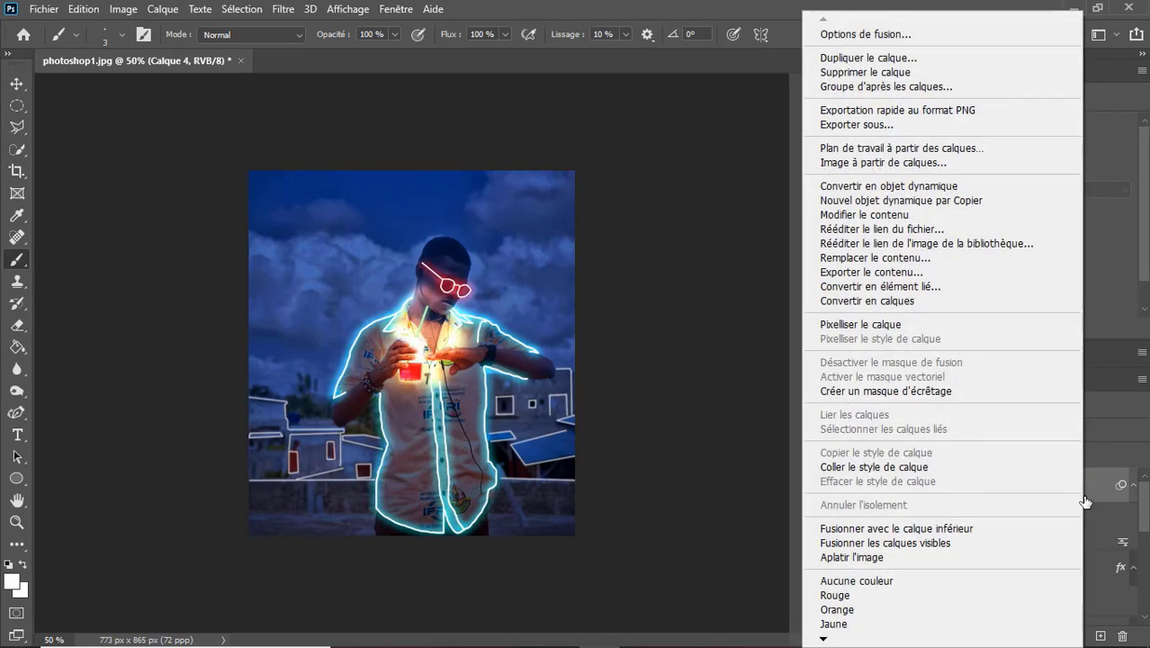
left_click(930, 465)
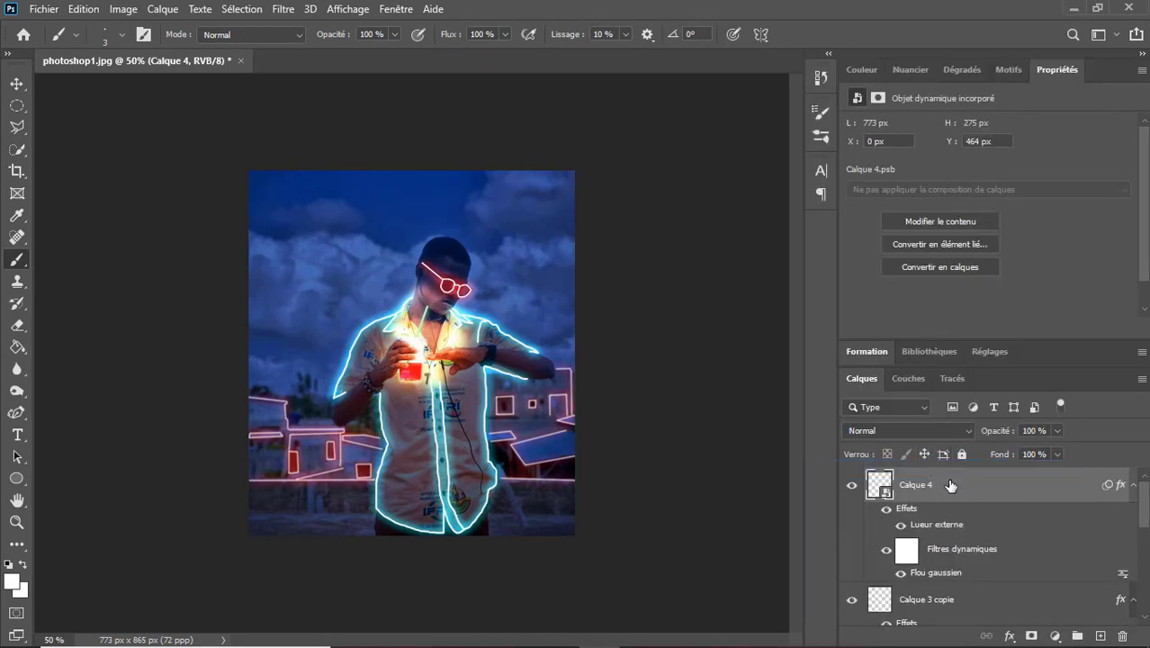
key("ctrl+j")
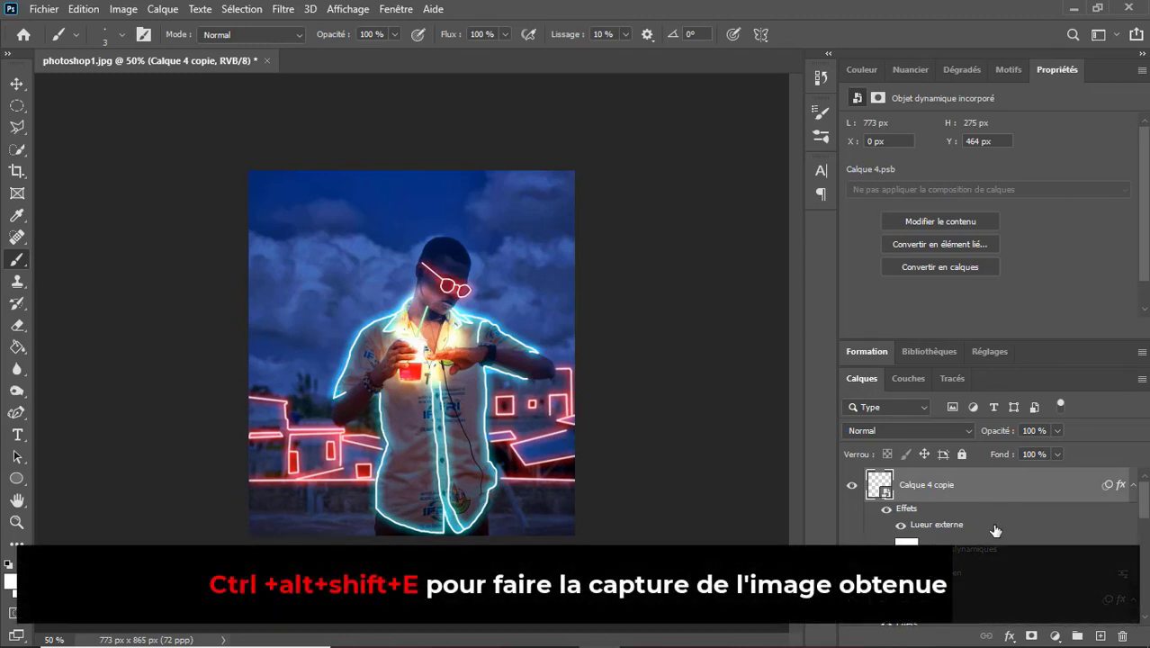
Step: Stamp visible layers into Calque 5 and grade it in Camera Raw: Température -2, Eclatant preset
key("ctrl+alt+shift+e")
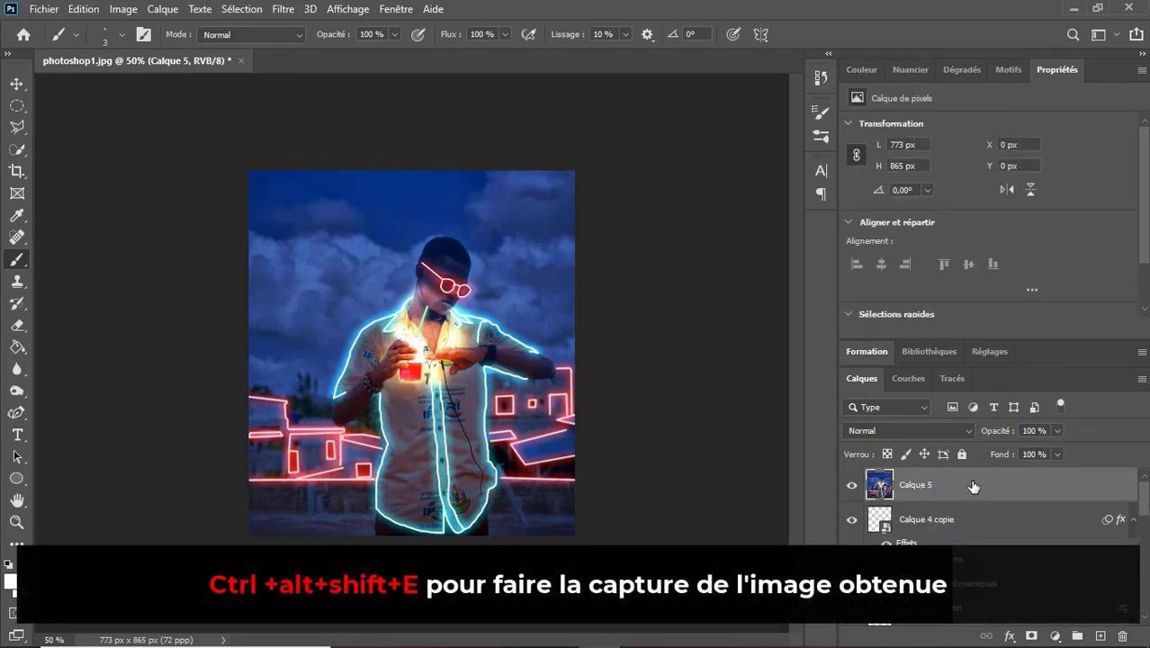
left_click(283, 9)
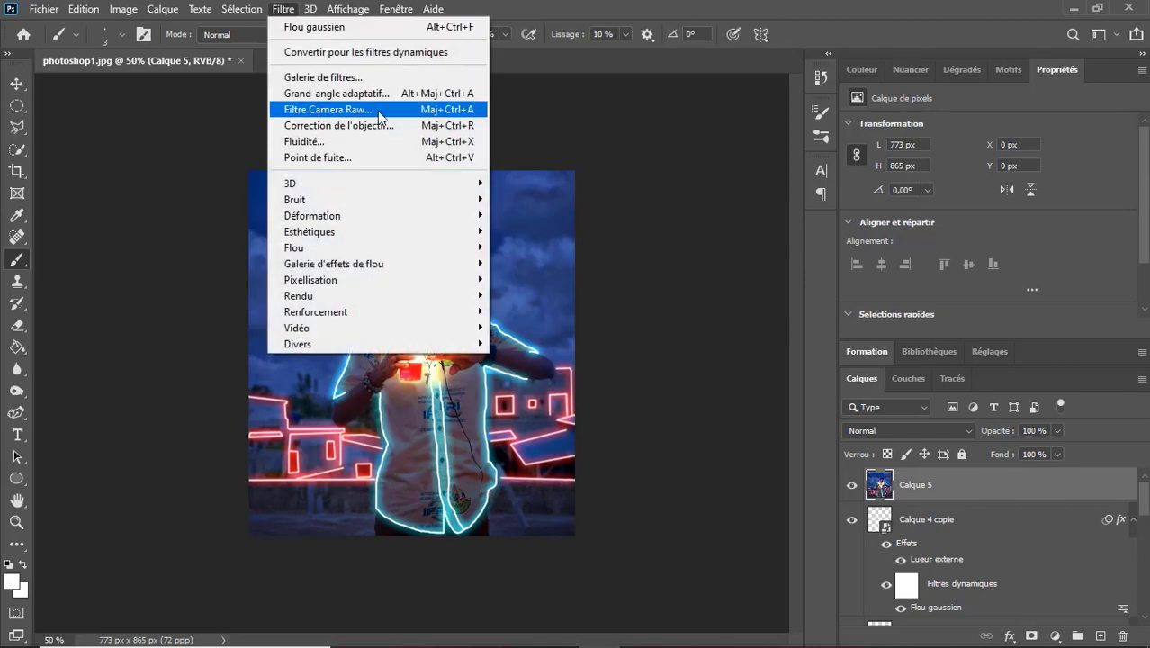
left_click(372, 108)
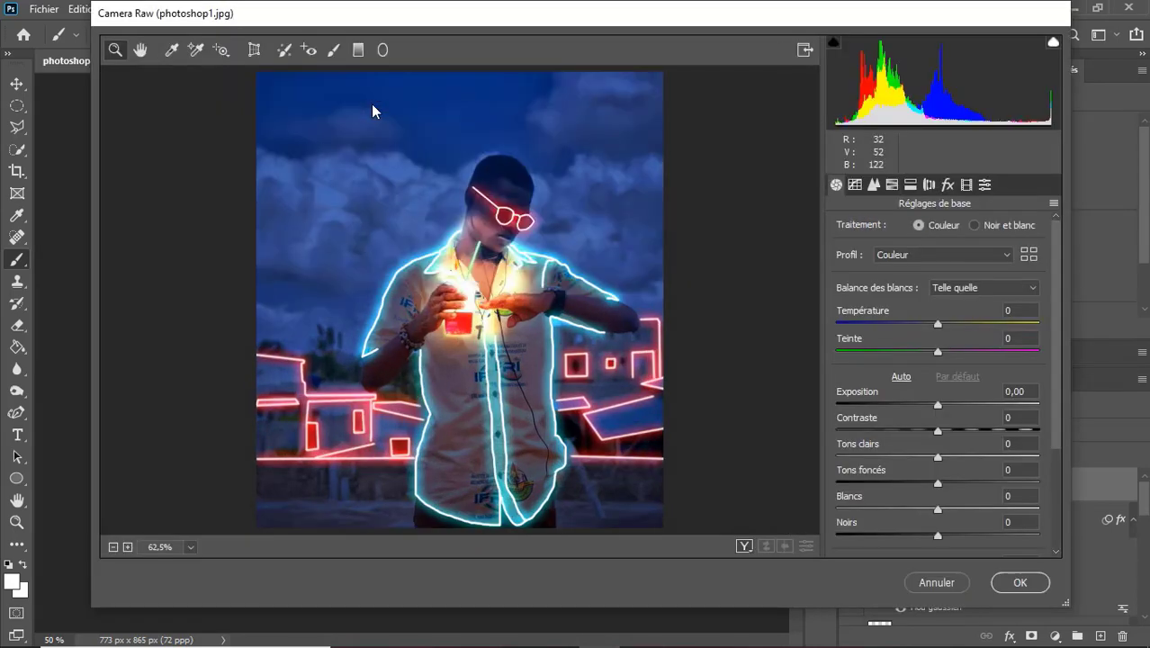
left_click(942, 329)
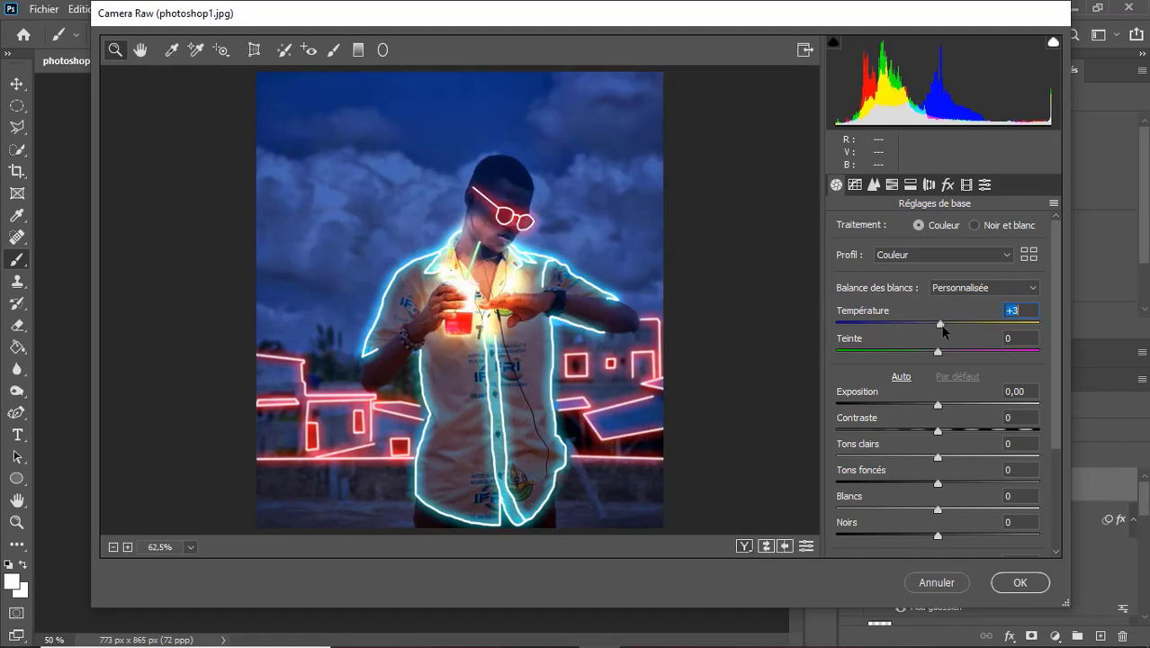
left_click_drag(940, 327, 941, 352)
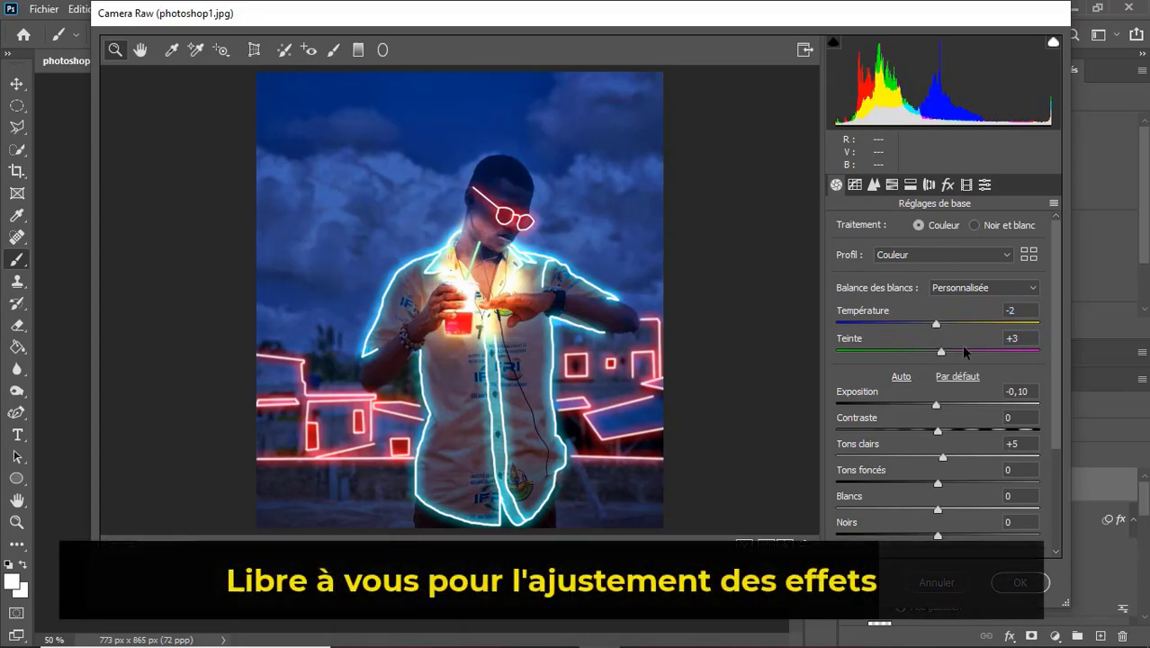
left_click(985, 185)
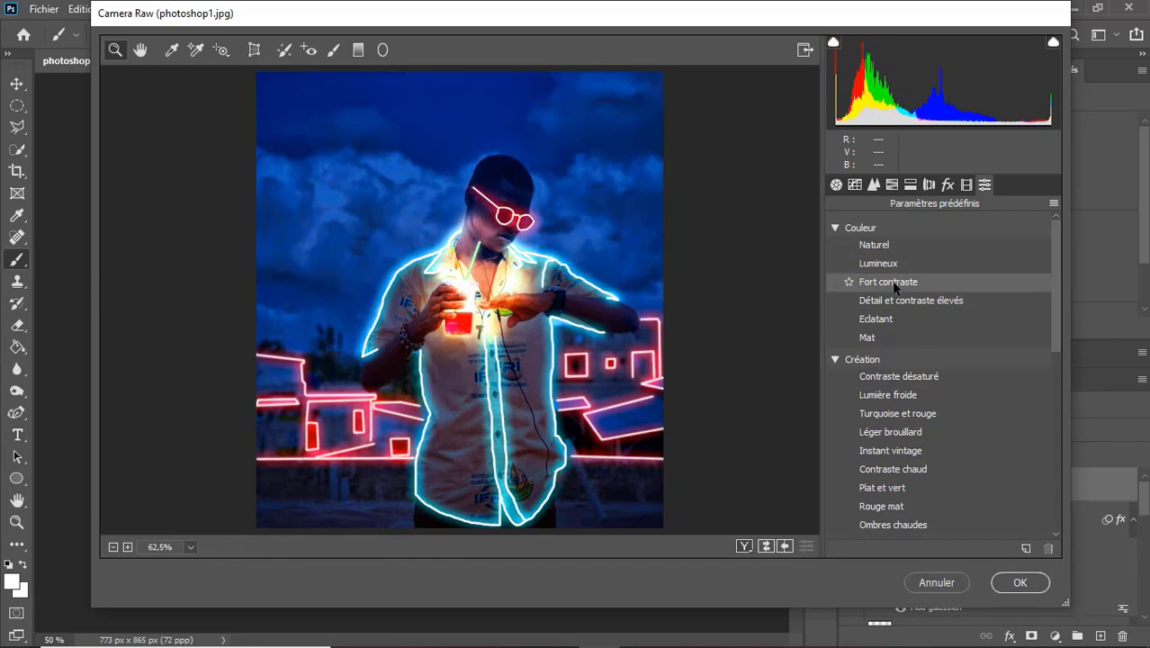
left_click(865, 321)
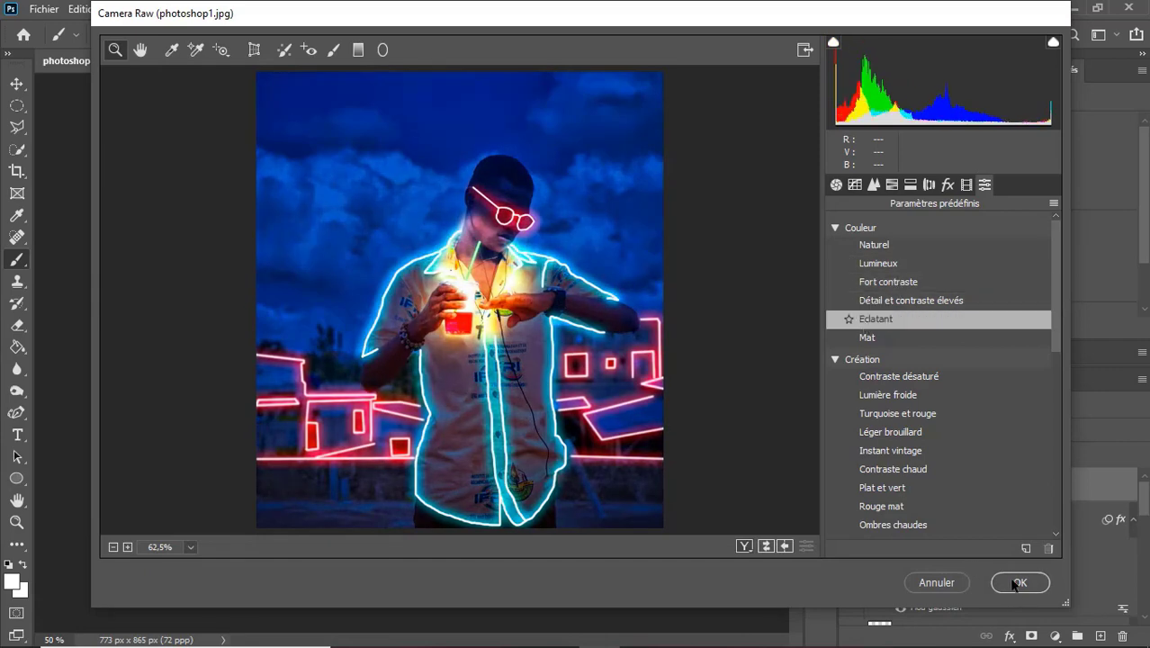
left_click(1014, 583)
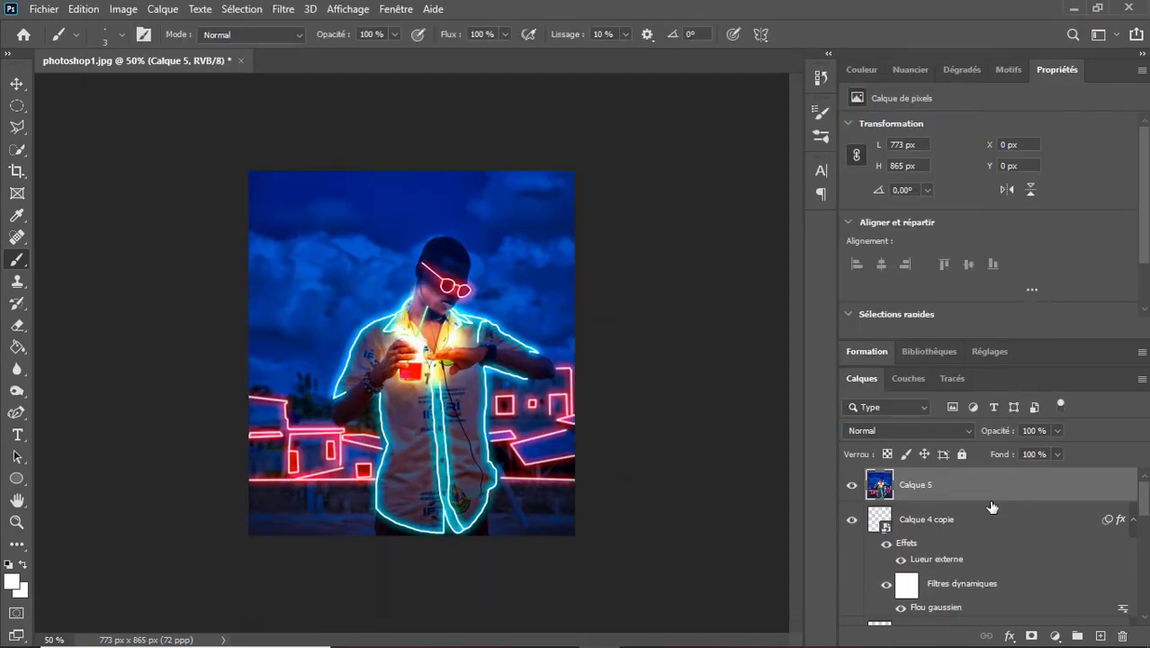
Step: Add a Teinte/Saturation adjustment layer with Saturation +29 and Teinte +10
left_click(1057, 635)
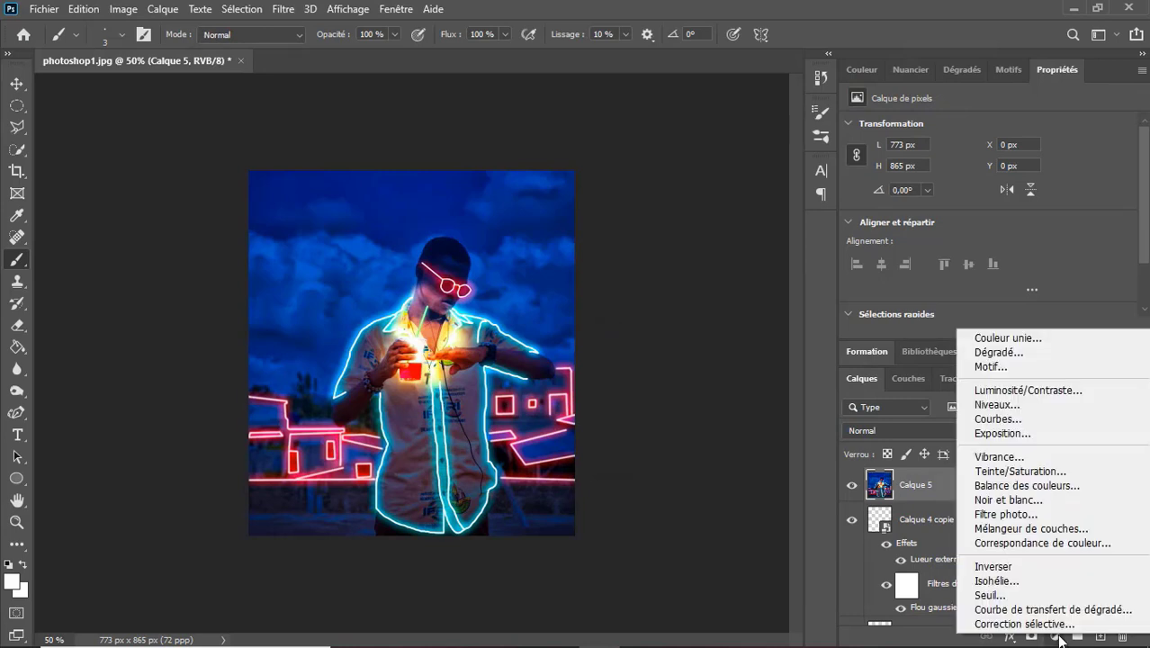
left_click(1017, 474)
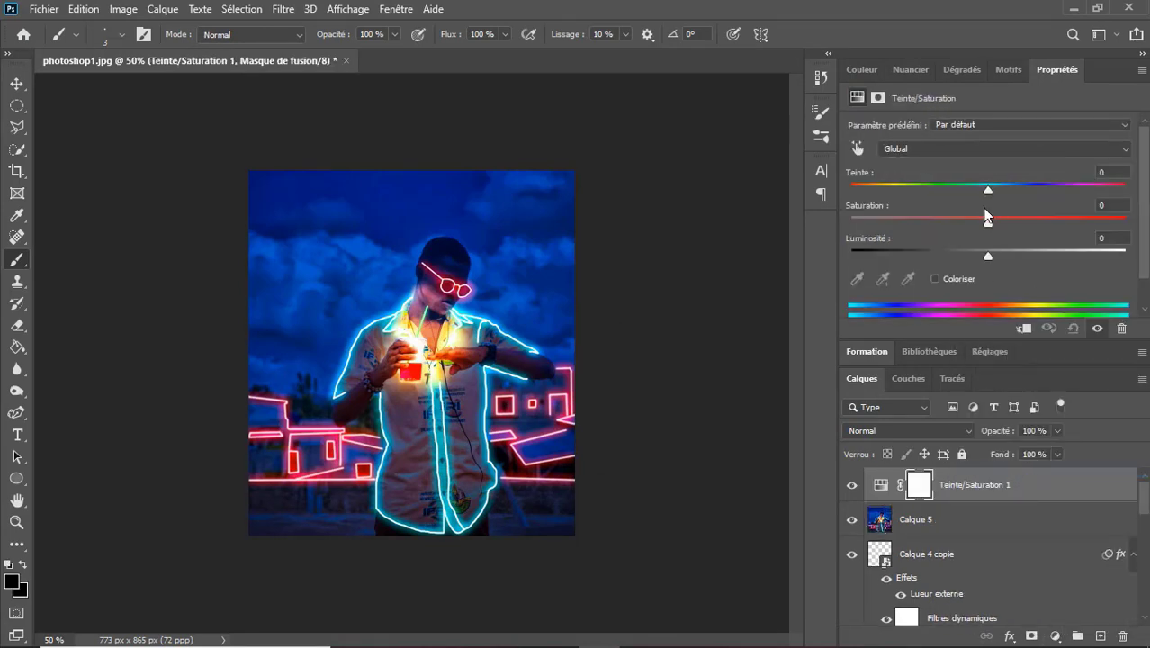
left_click_drag(987, 216, 1028, 220)
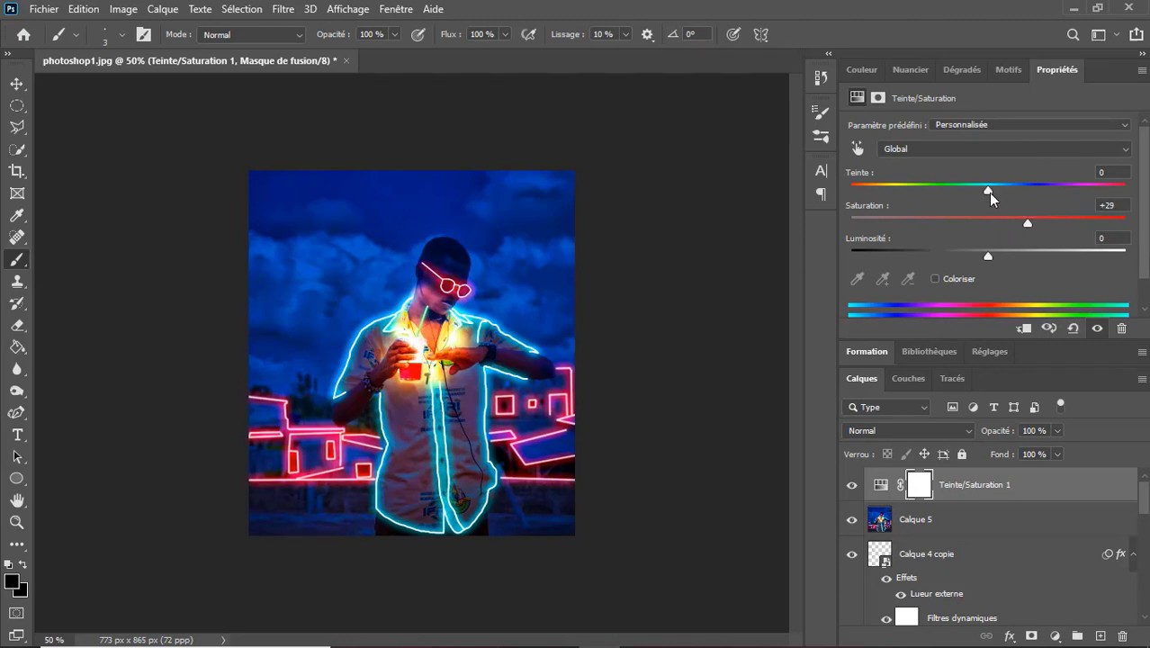
mouse_move(988, 193)
left_mouse_down()
mouse_move(1051, 193)
mouse_move(1010, 198)
left_mouse_up()
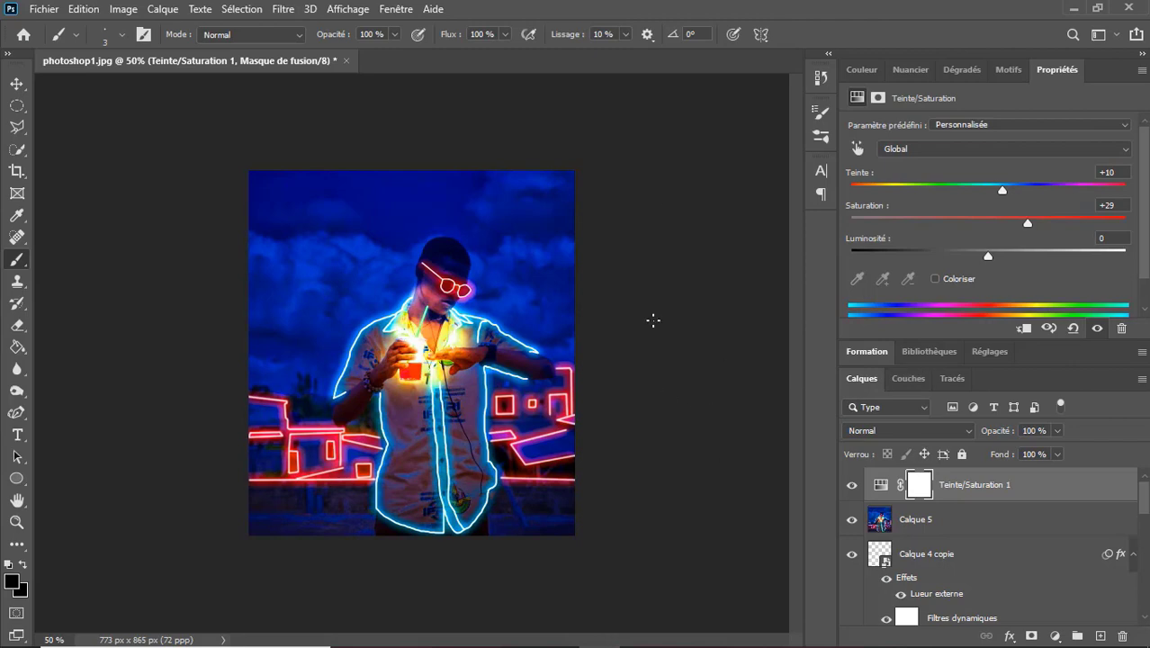
key("ctrl+plus")
key("ctrl+plus")
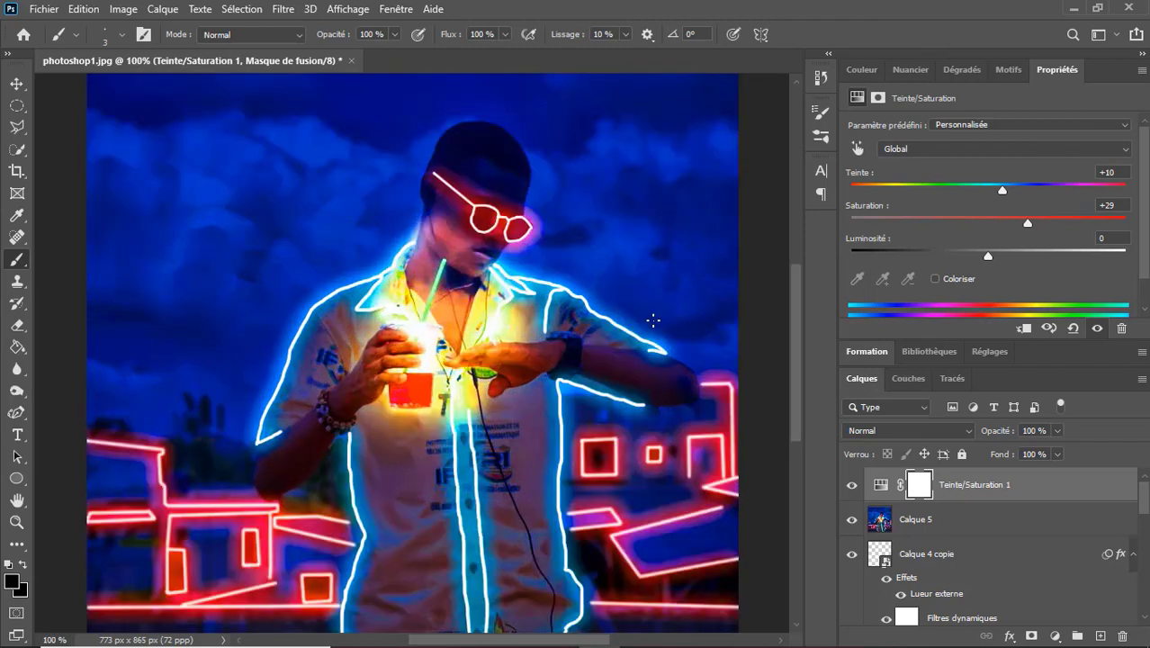
scroll(794, 360, "up", 5)
scroll(794, 360, "down", 6)
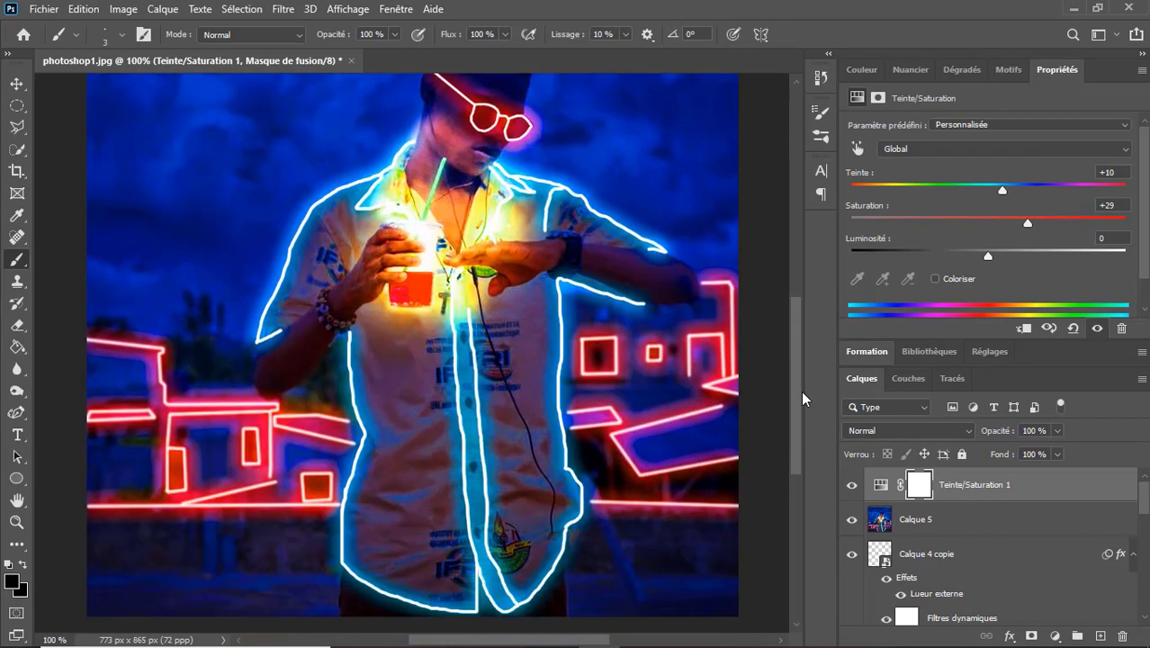
scroll(794, 360, "down", 2)
scroll(806, 360, "up", 3)
key("ctrl+minus")
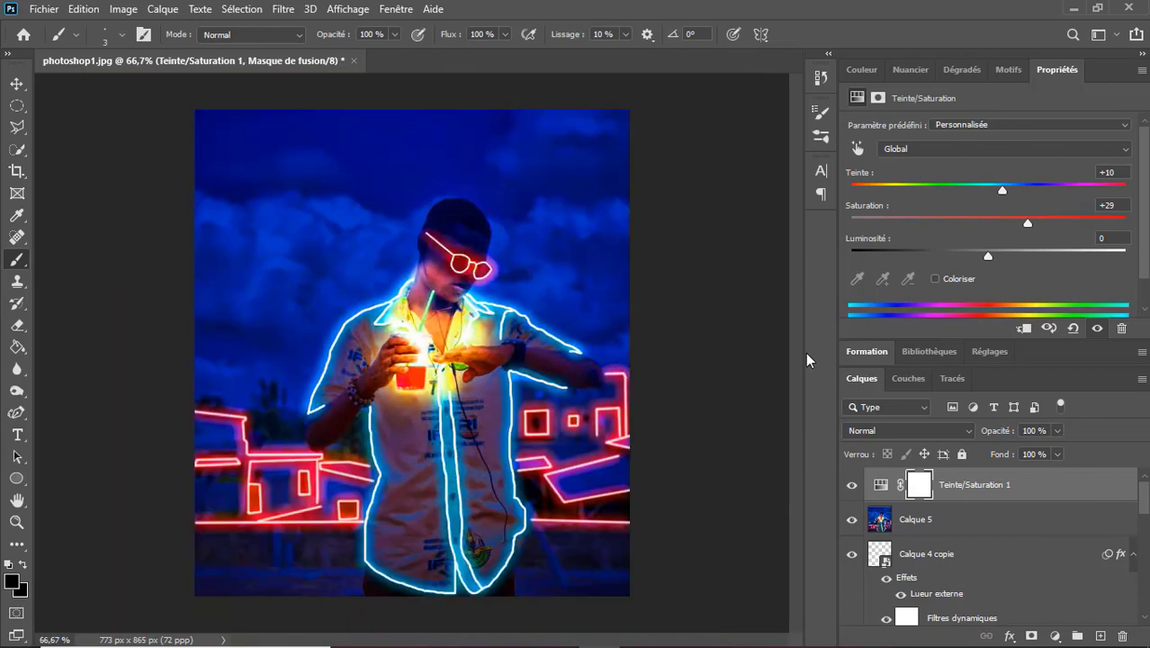
key("ctrl+minus")
key("ctrl+minus")
key("ctrl+plus")
key("ctrl+plus")
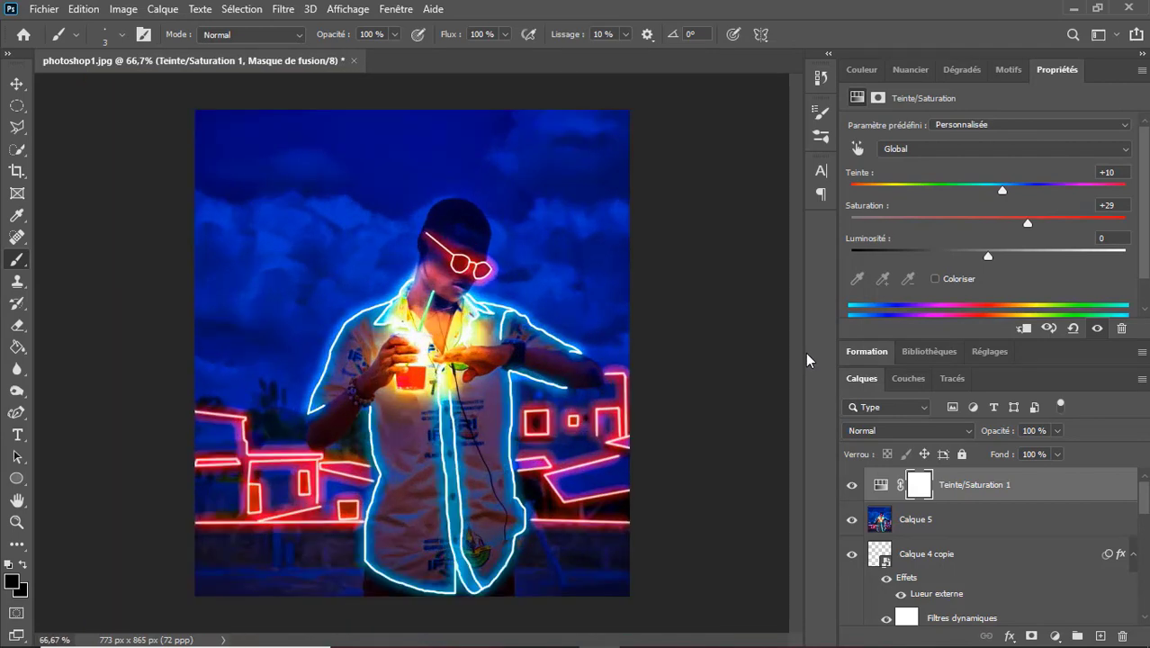